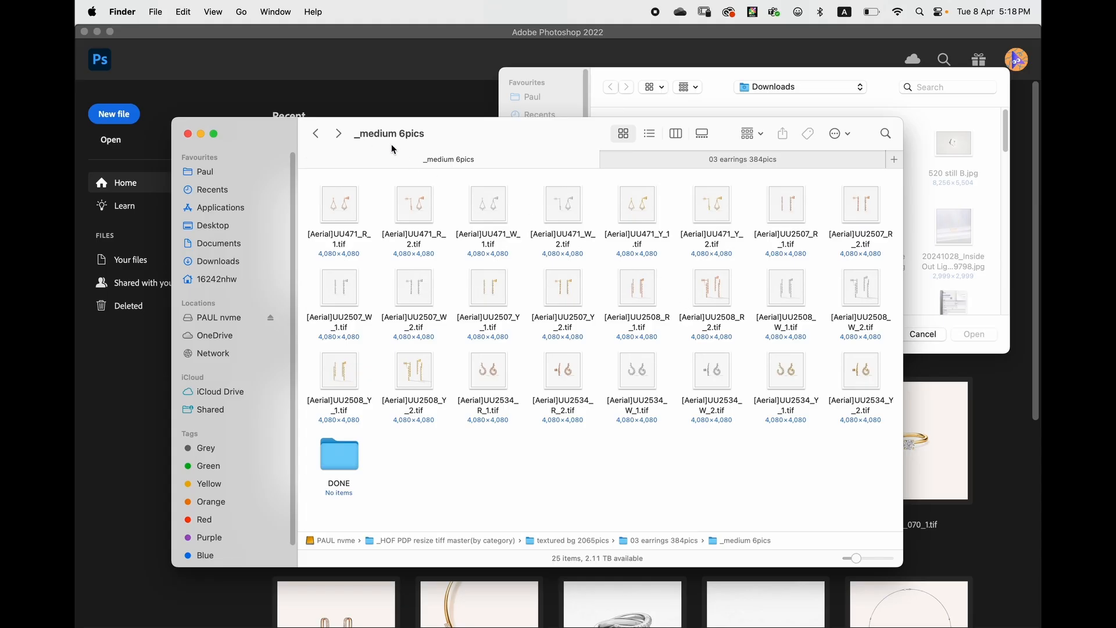
- Move [Aerial]UU2508_R_2.tif, [Aerial]UU2508_W_2.tif and [Aerial]UU2508_Y_2.tif into the DONE folder
click(711, 290)
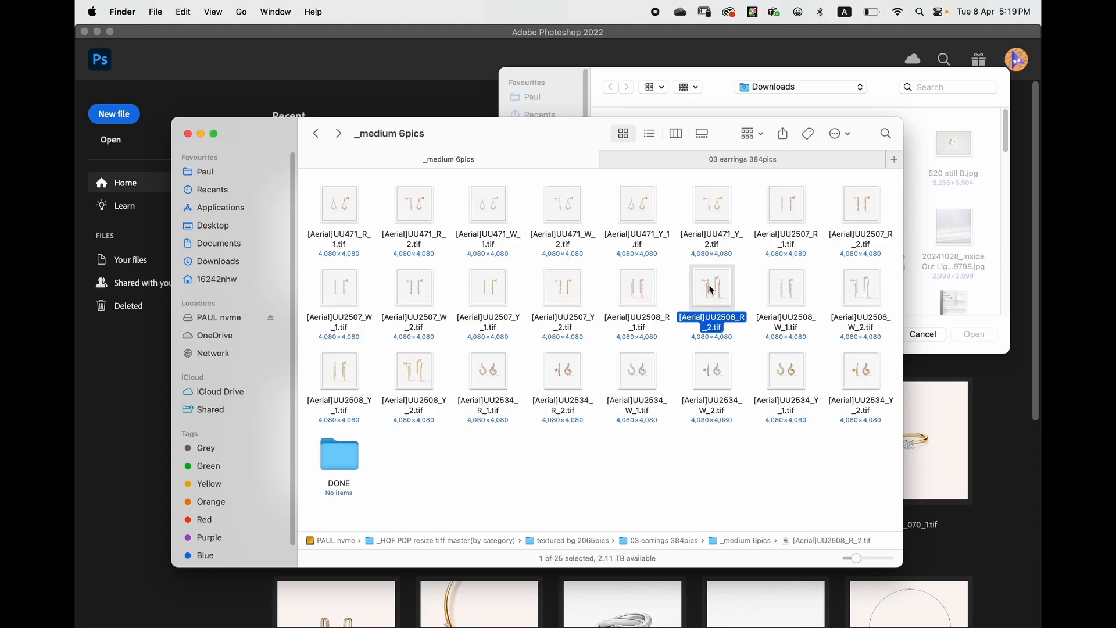
super+click(857, 296)
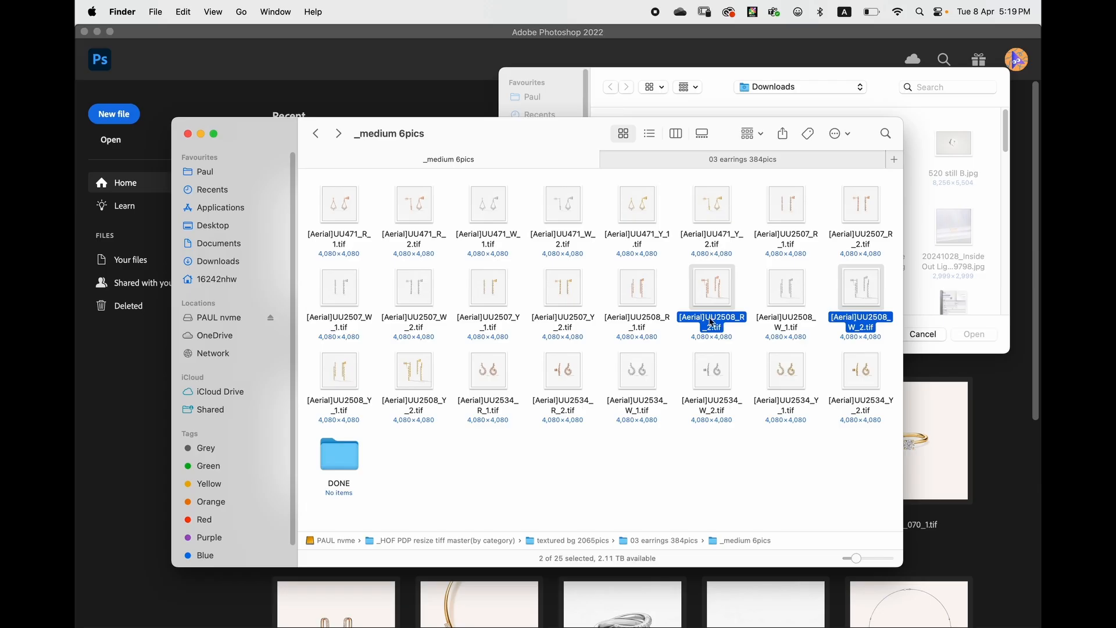
super+click(420, 378)
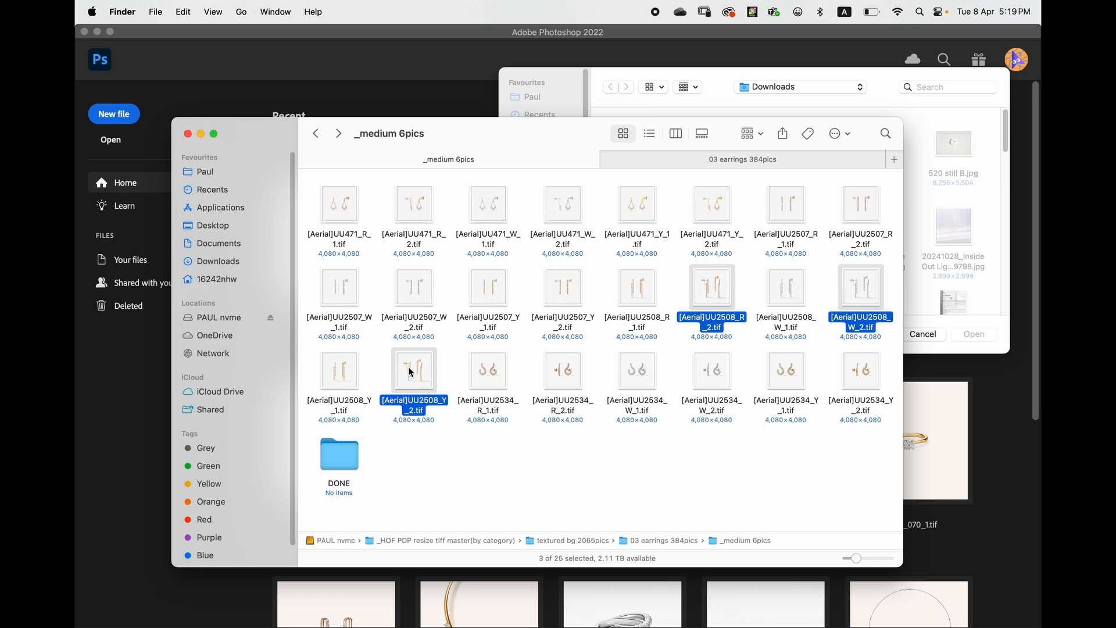
drag(407, 374, 352, 453)
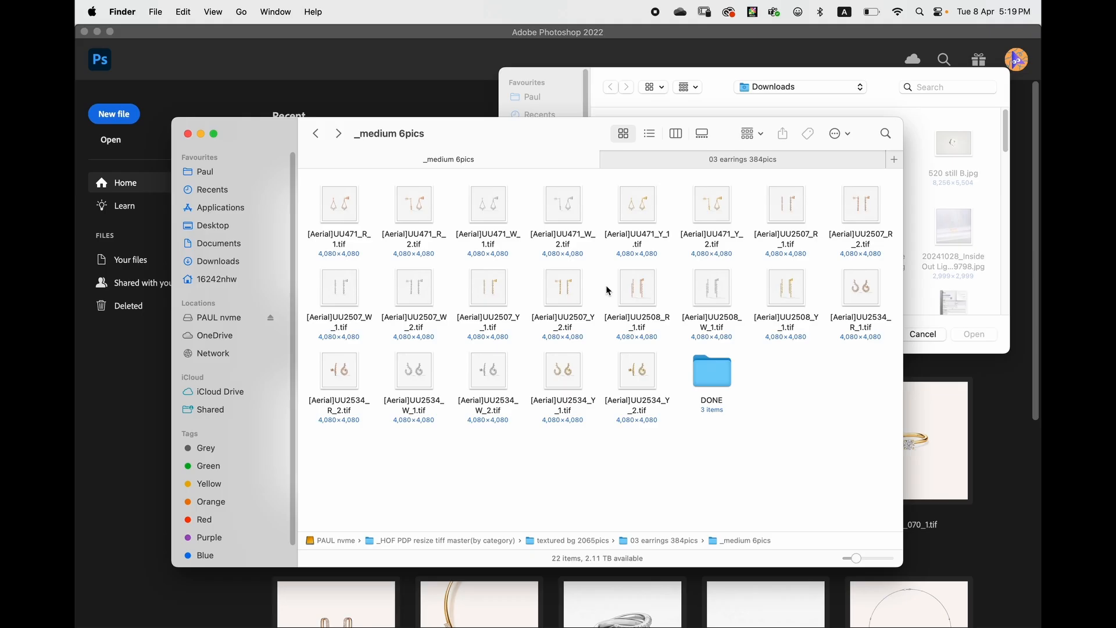
- Open all three UU2508 TIFF files from the DONE folder in Photoshop
drag(493, 130, 463, 91)
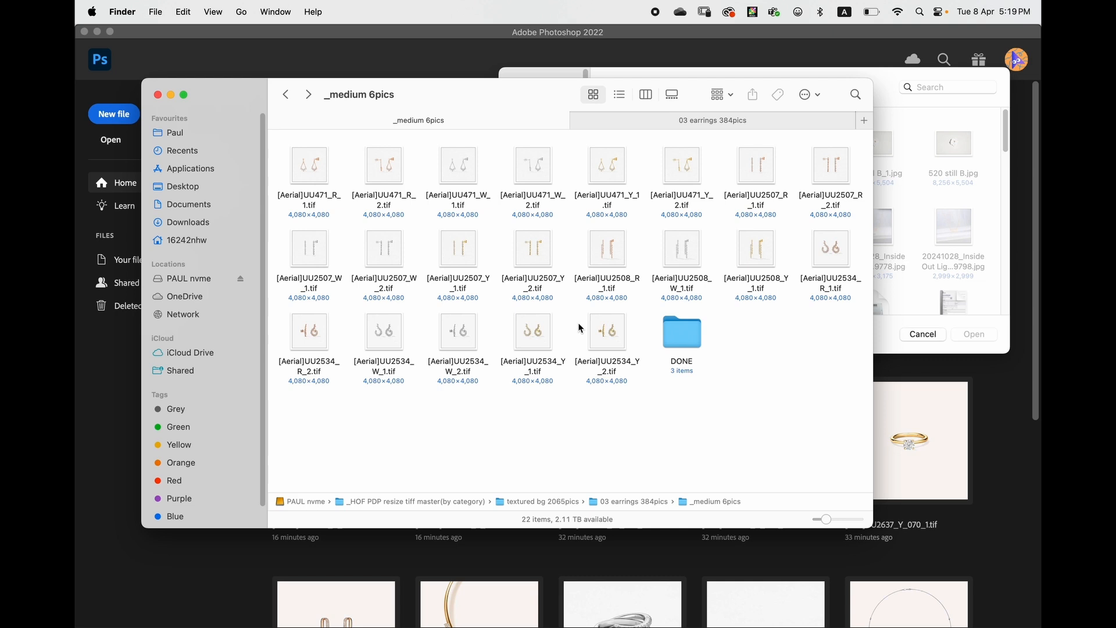
double_click(679, 339)
drag(533, 236, 588, 604)
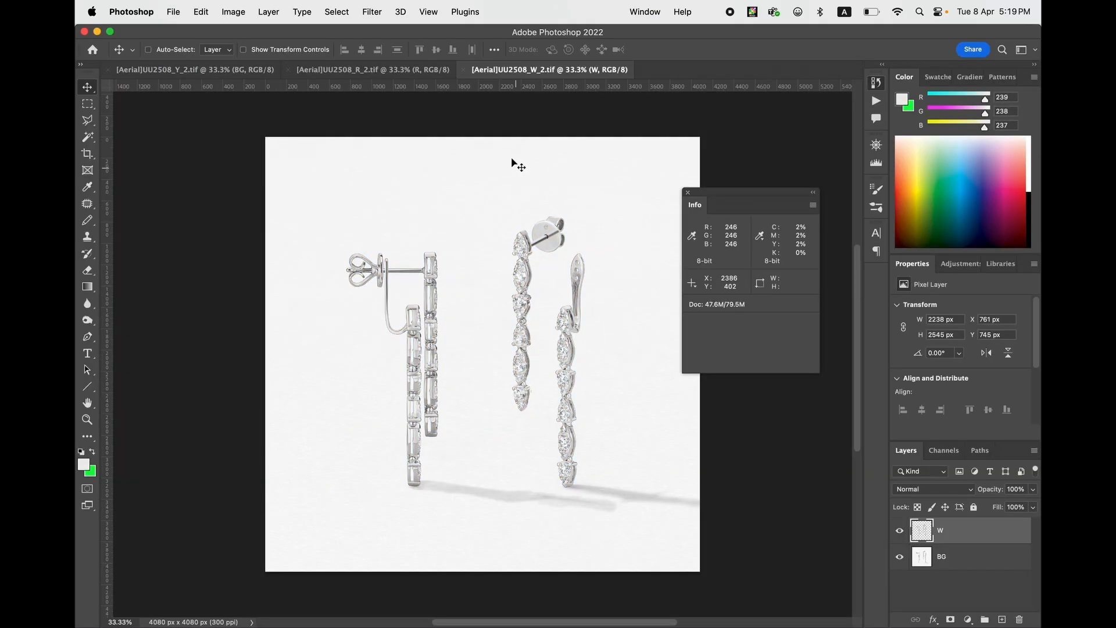
- Compare the white, rose and yellow gold versions of the UU2508 earring image across the three open documents
drag(529, 74, 207, 131)
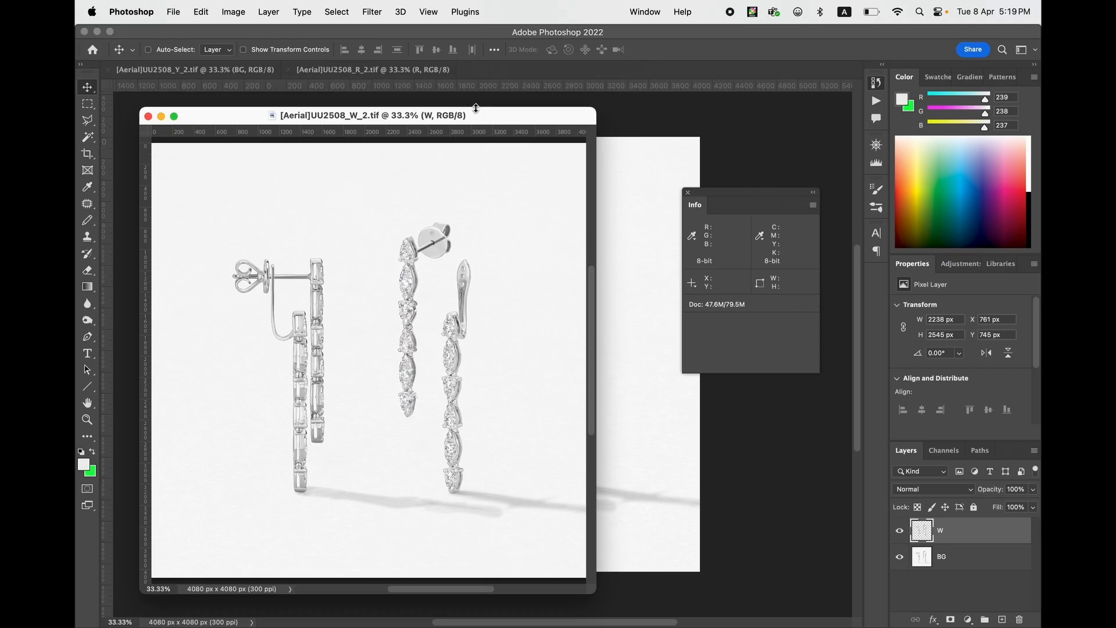
drag(469, 128, 526, 81)
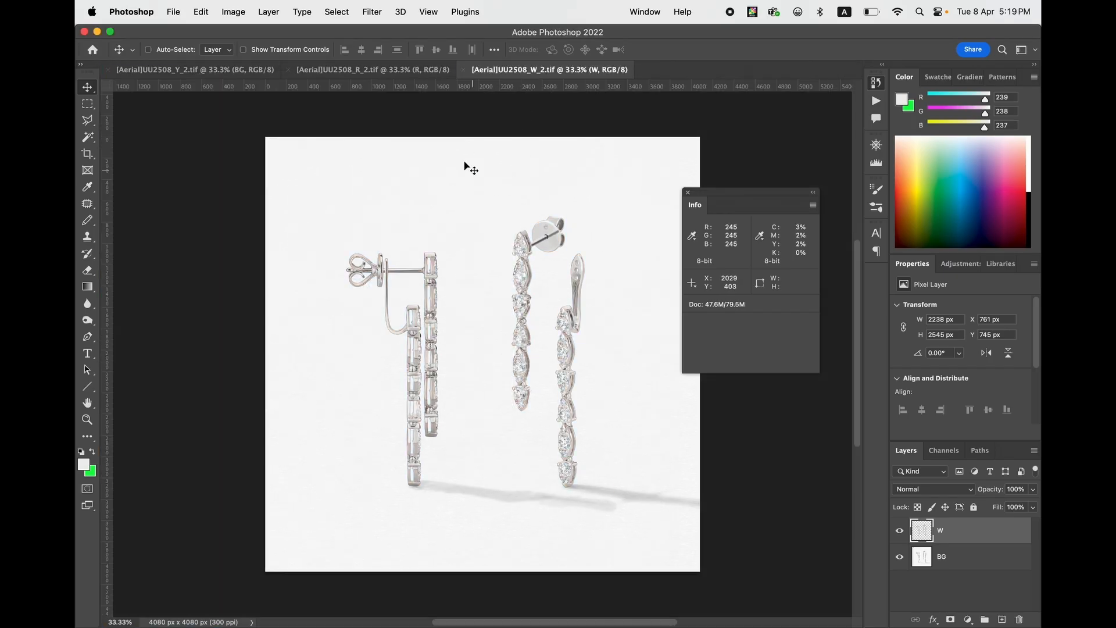
click(384, 74)
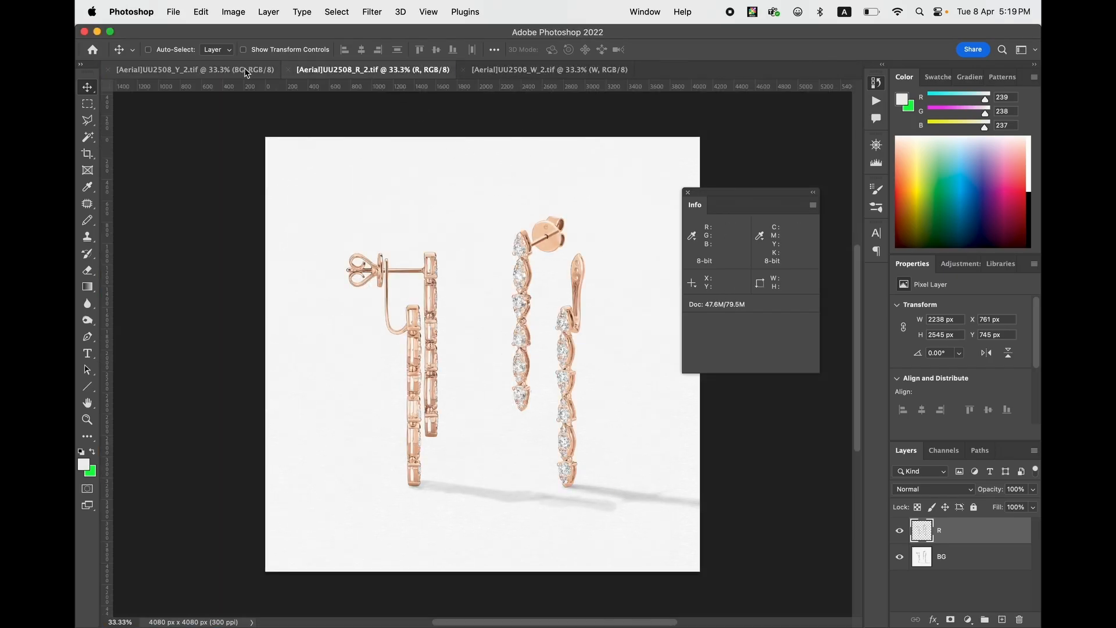
click(245, 75)
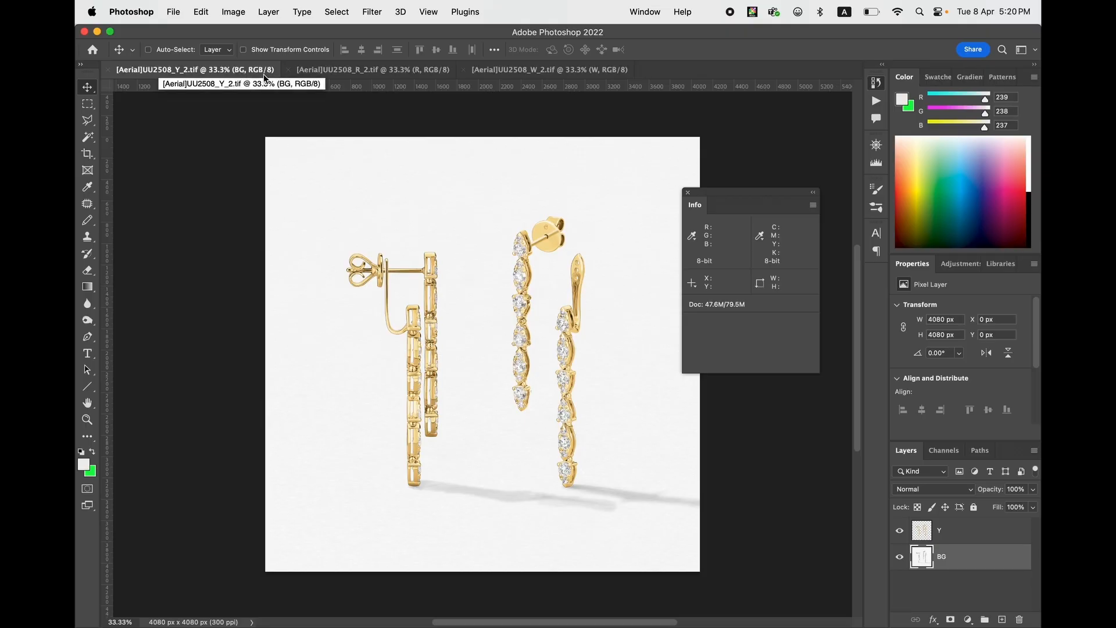
click(405, 73)
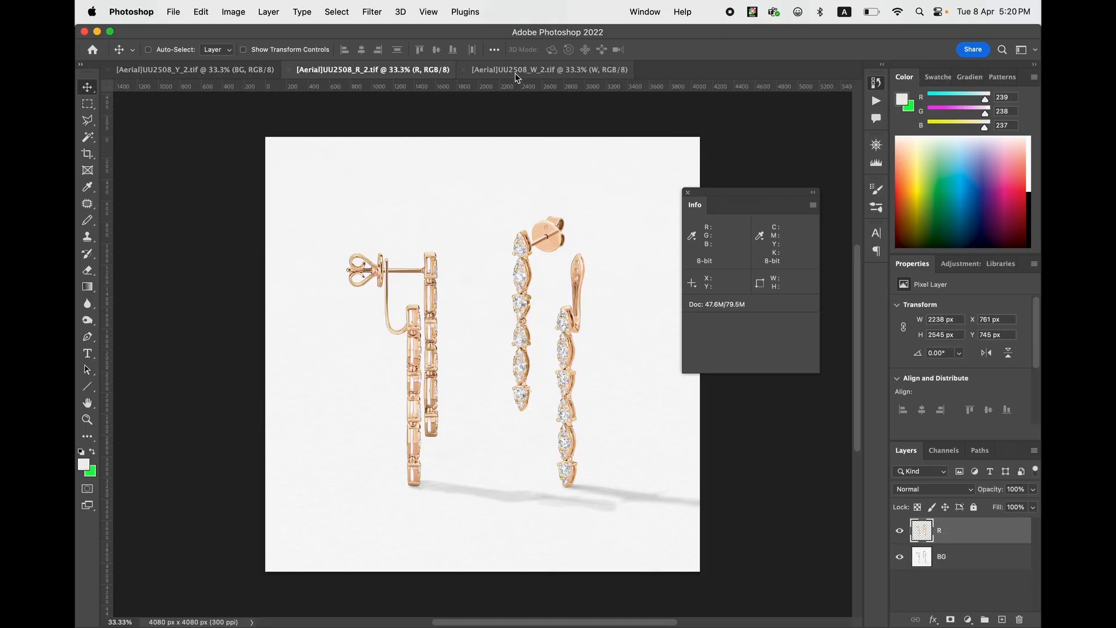
click(516, 73)
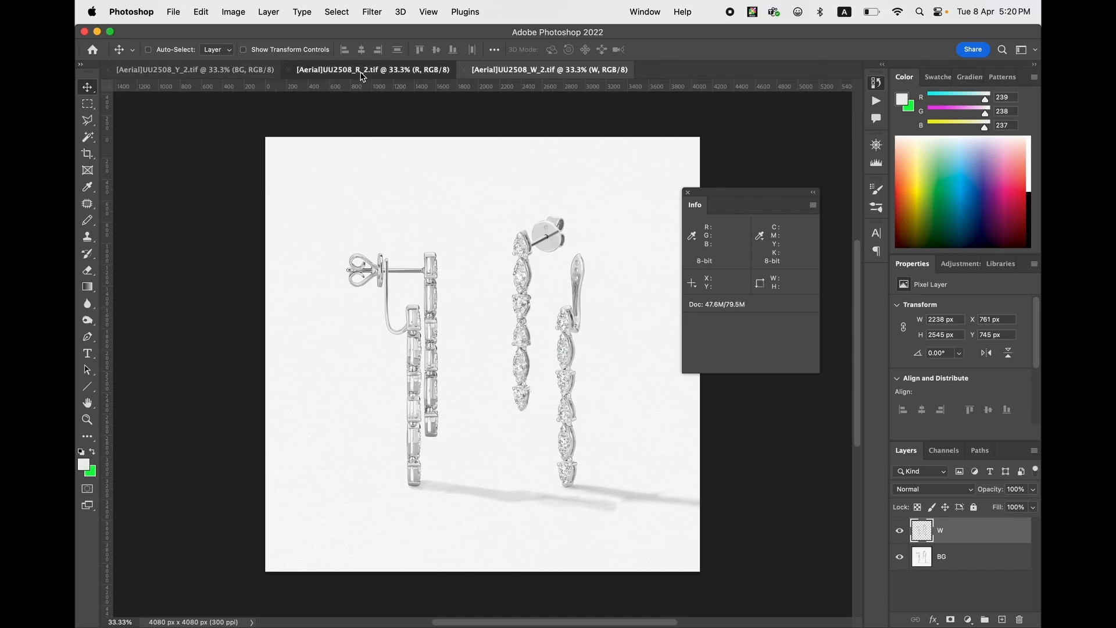
click(369, 71)
click(228, 72)
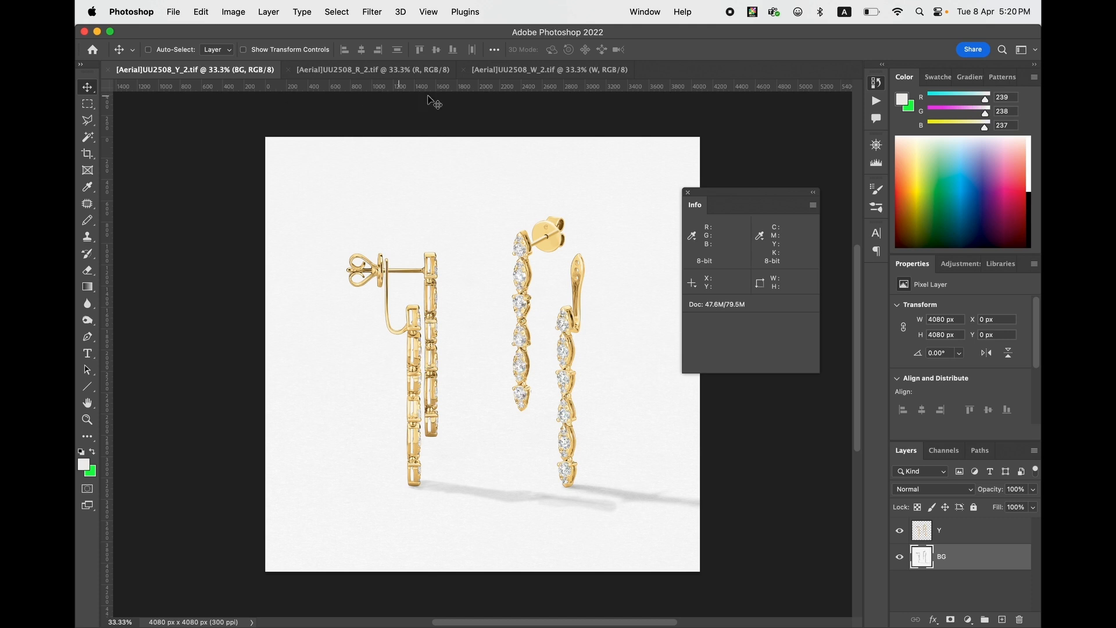
- Copy the W and R earring layers from their own documents into [Aerial]UU2508_Y_2.tif
drag(516, 71, 180, 136)
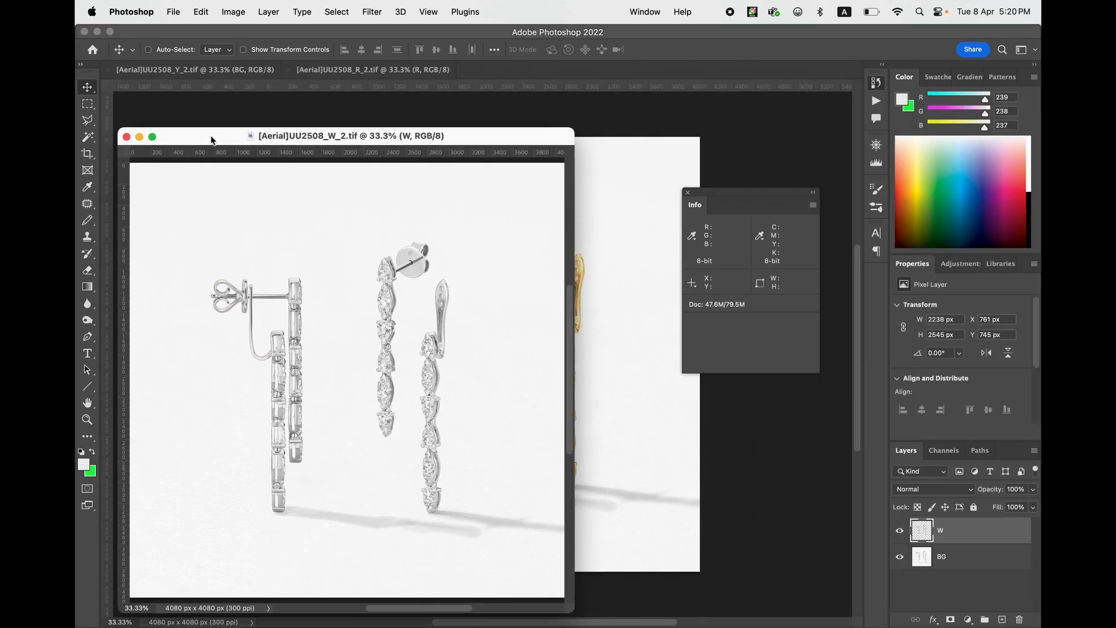
drag(469, 337, 497, 279)
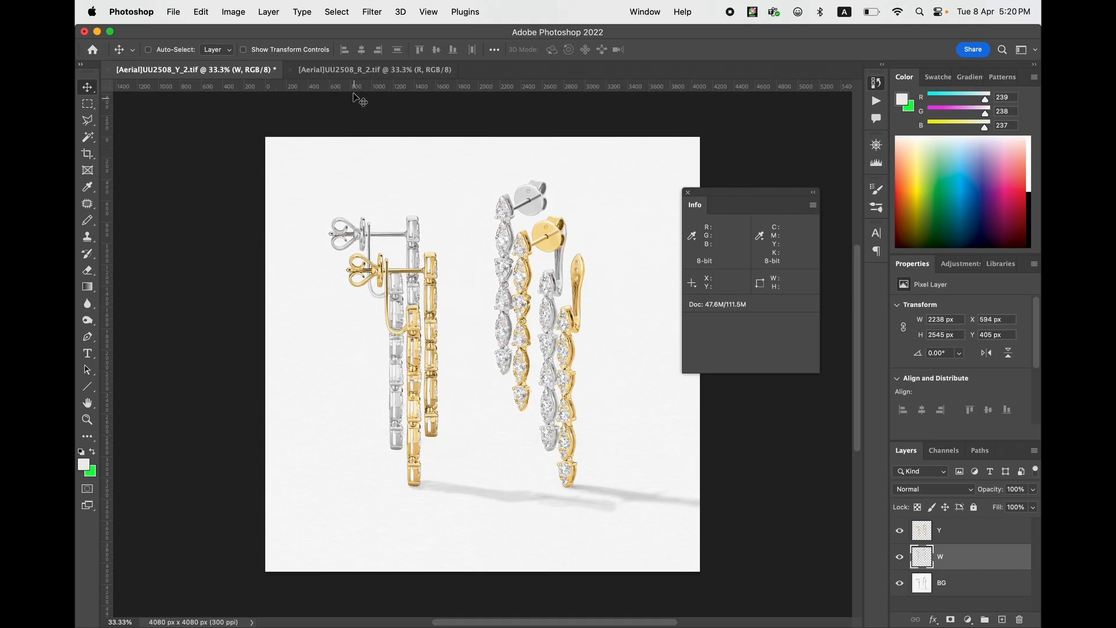
drag(360, 70, 196, 125)
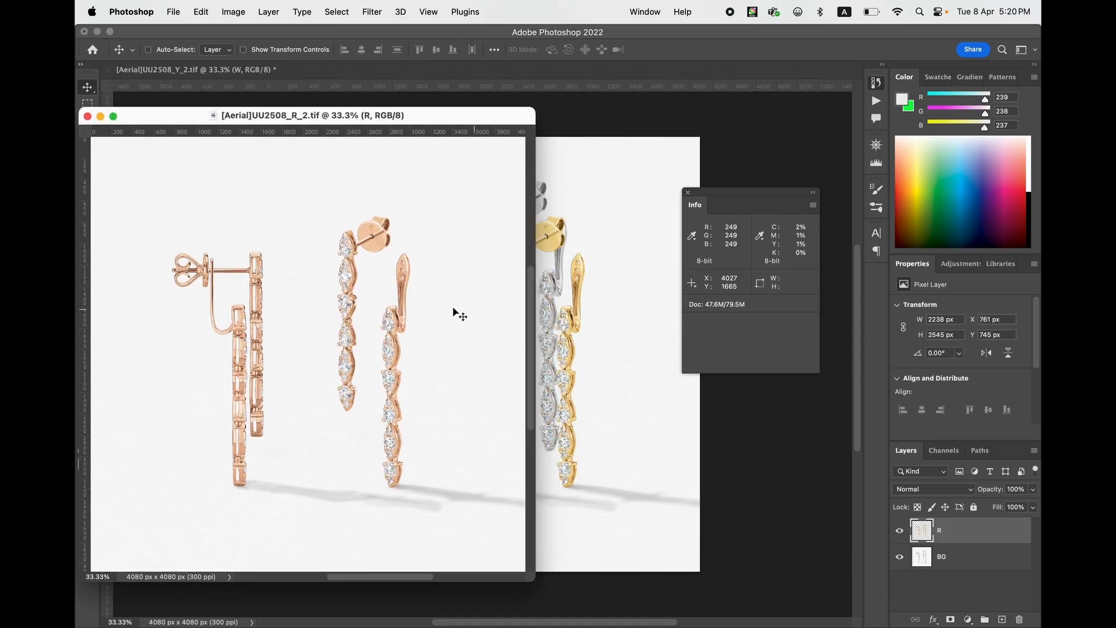
drag(456, 314, 498, 298)
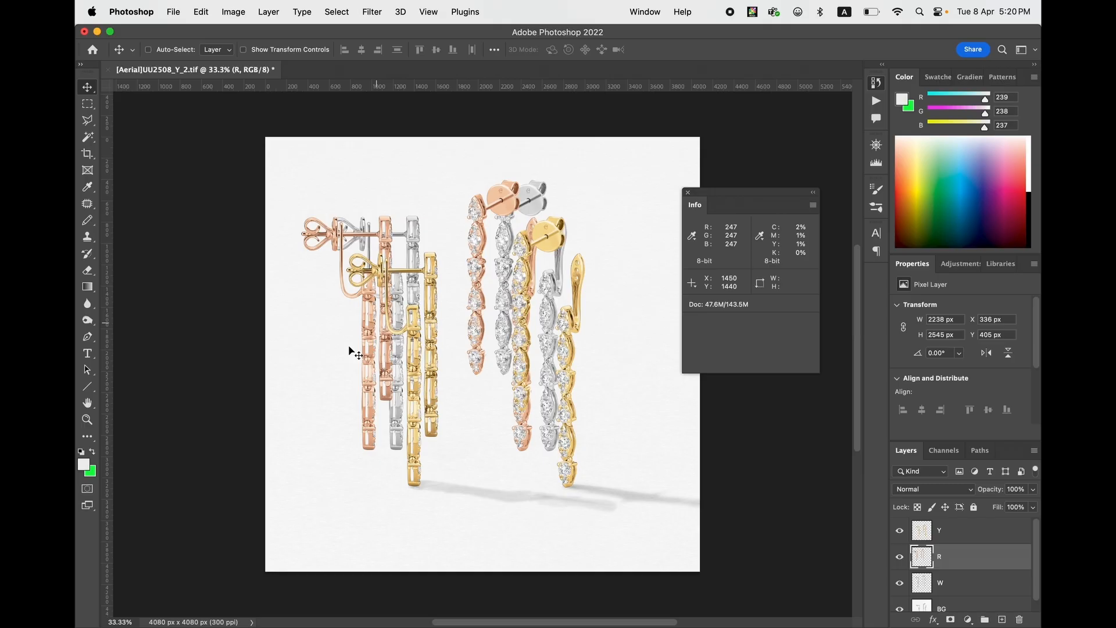
- Close the separate [Aerial]UU2508_W_2.tif and [Aerial]UU2508_R_2.tif documents
key(ctrl+Up)
click(256, 246)
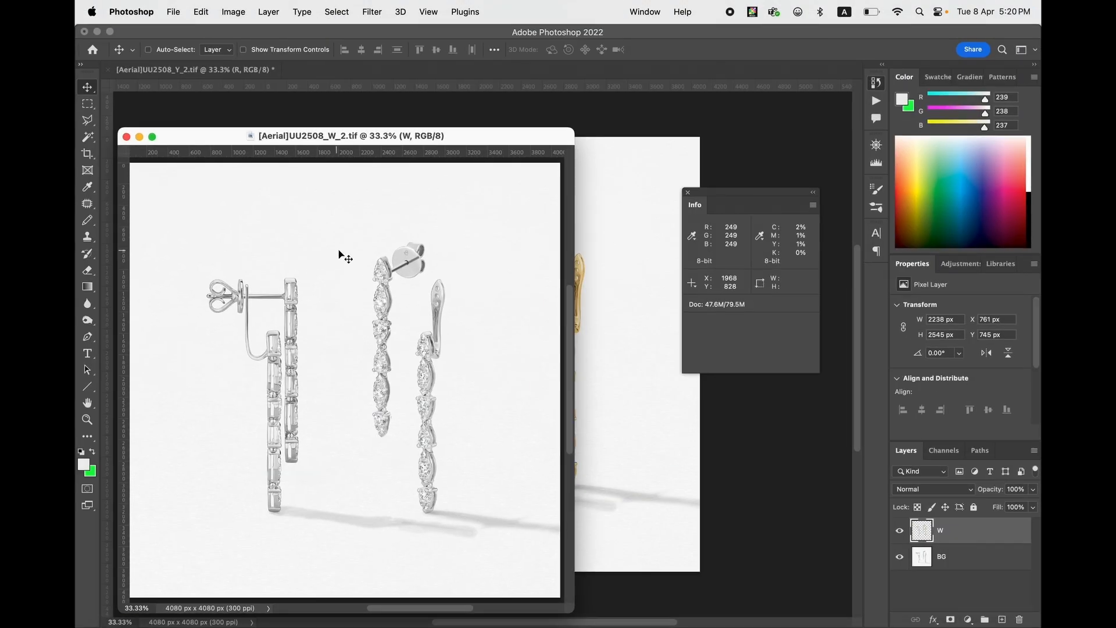
key(super+w)
key(ctrl+Up)
click(184, 439)
key(super+w)
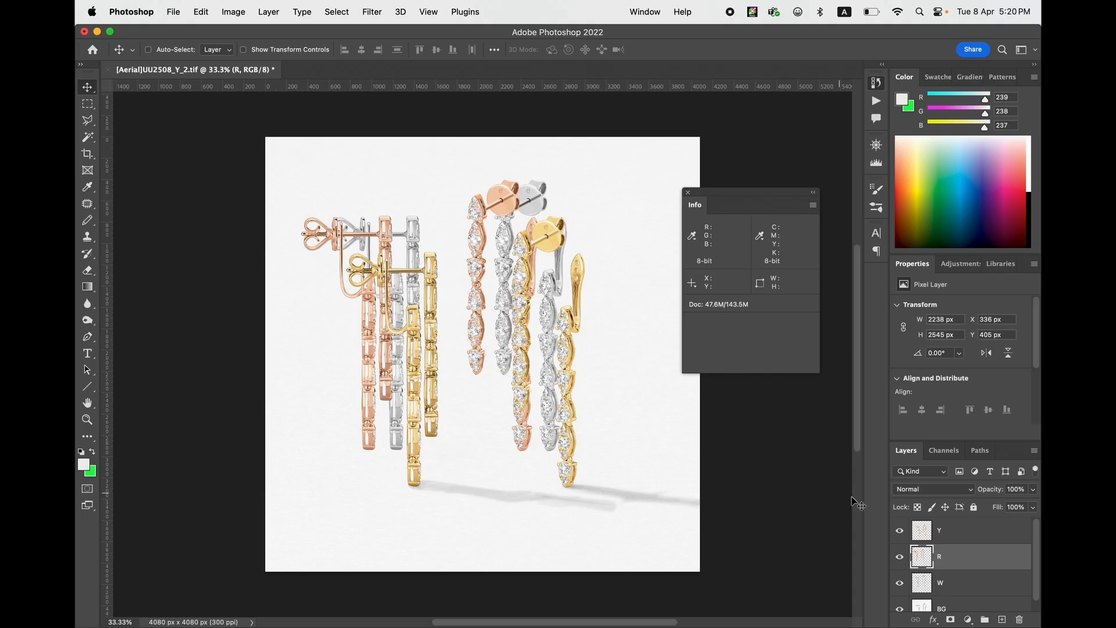
- Align the Y, R and W layers to one another by their right and bottom edges
click(940, 532)
shift+click(956, 588)
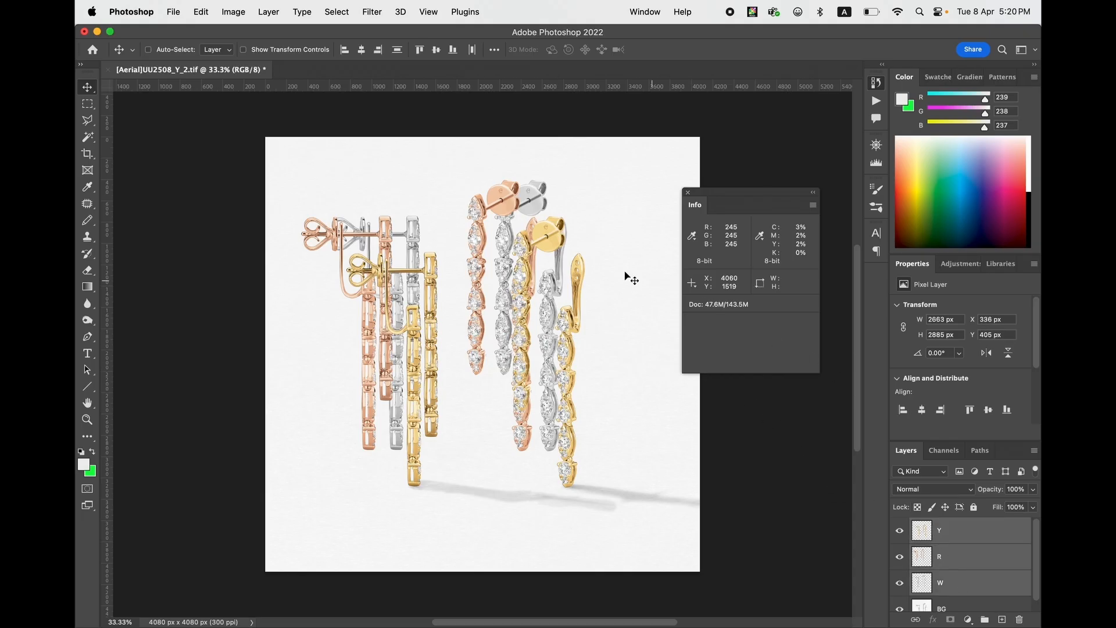
click(377, 49)
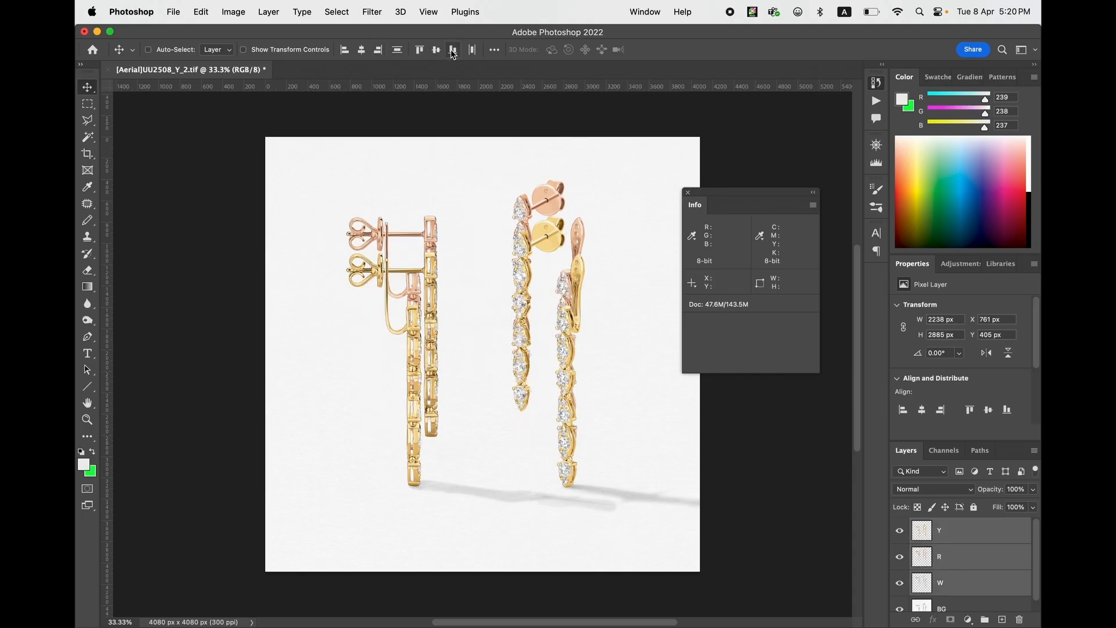
click(436, 54)
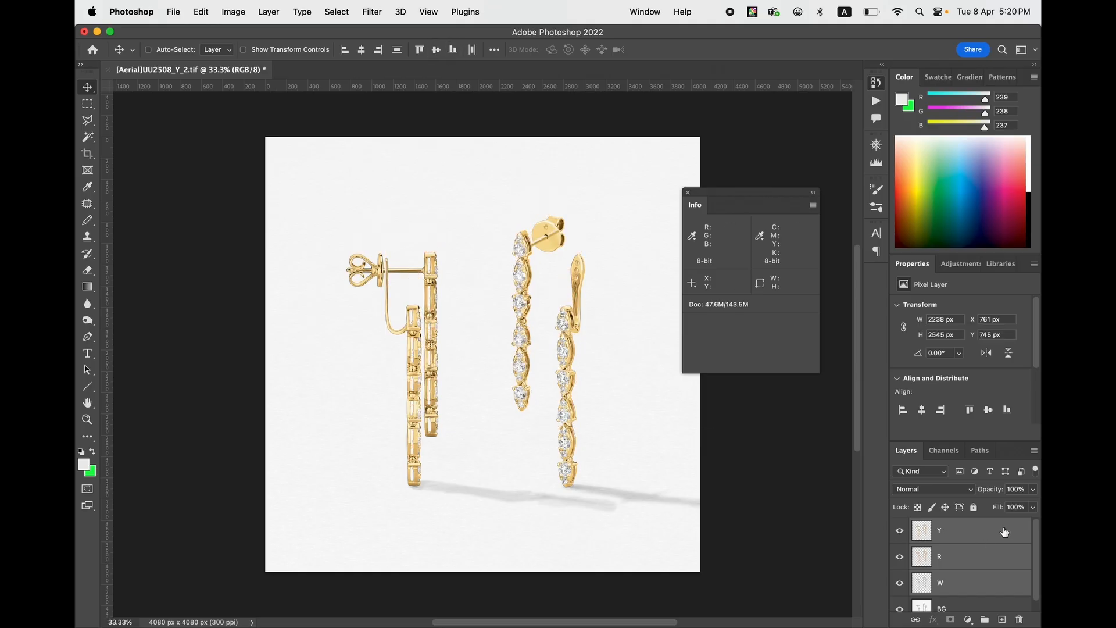
- Place _HOF 2025 ecom_Grid_earrings.png from the 03 earrings 384pics folder over the image as the top layer, and select the Y layer
mouse_move(77, 615)
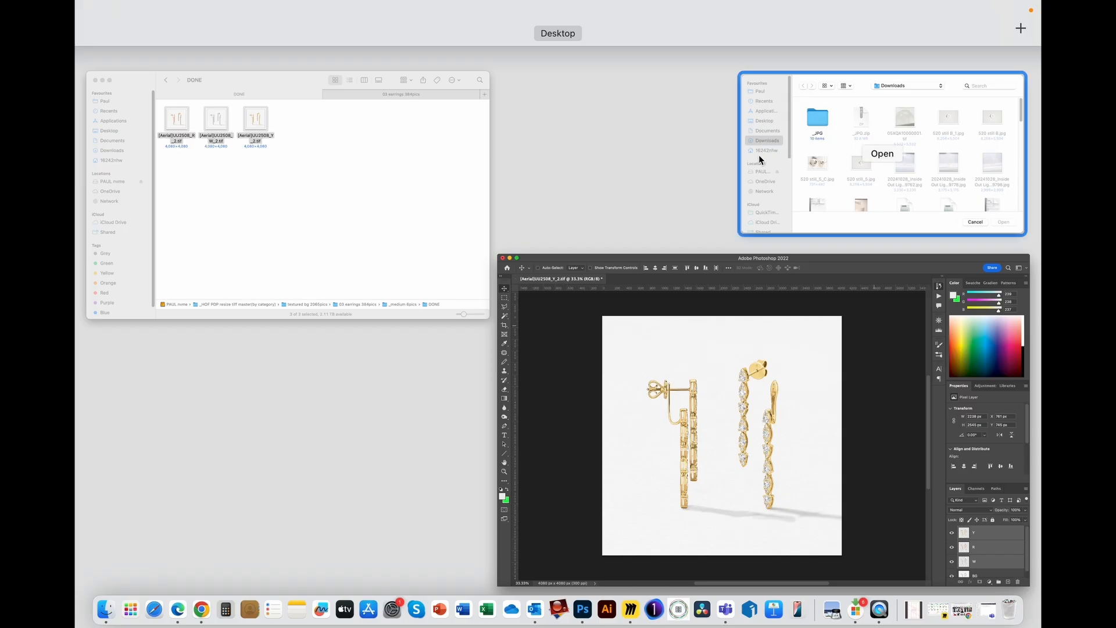
click(379, 211)
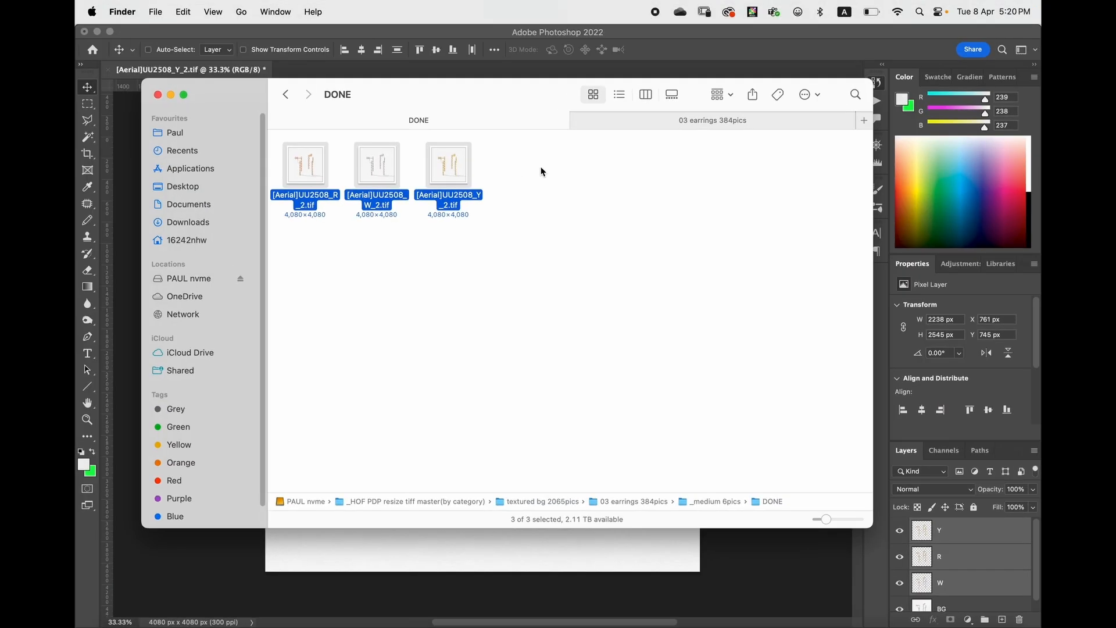
click(637, 137)
click(643, 118)
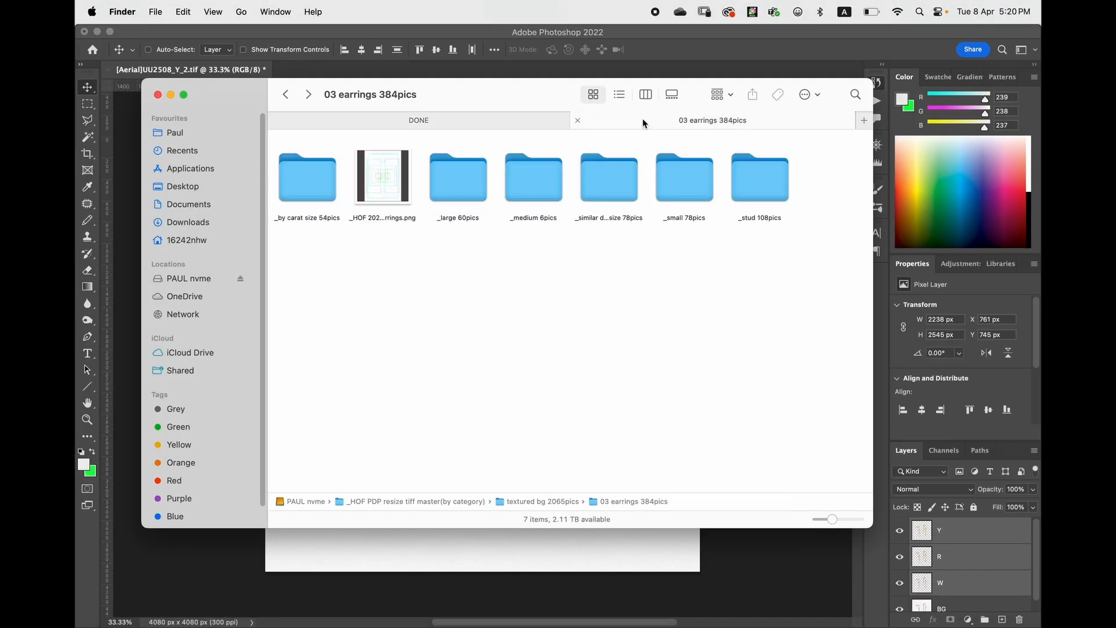
click(394, 187)
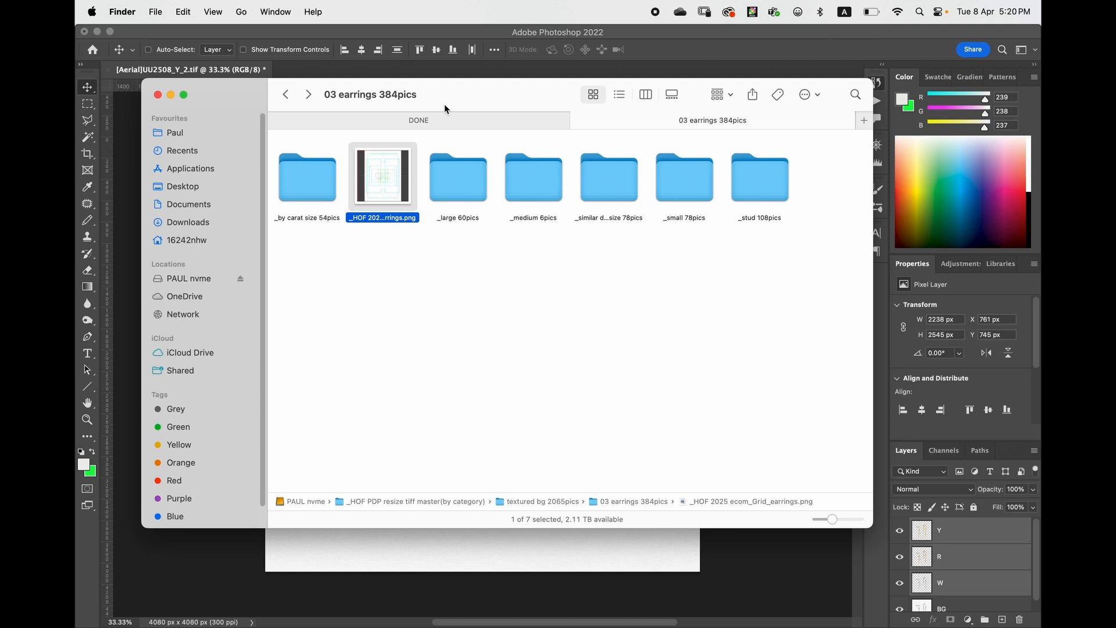
drag(441, 97, 499, 89)
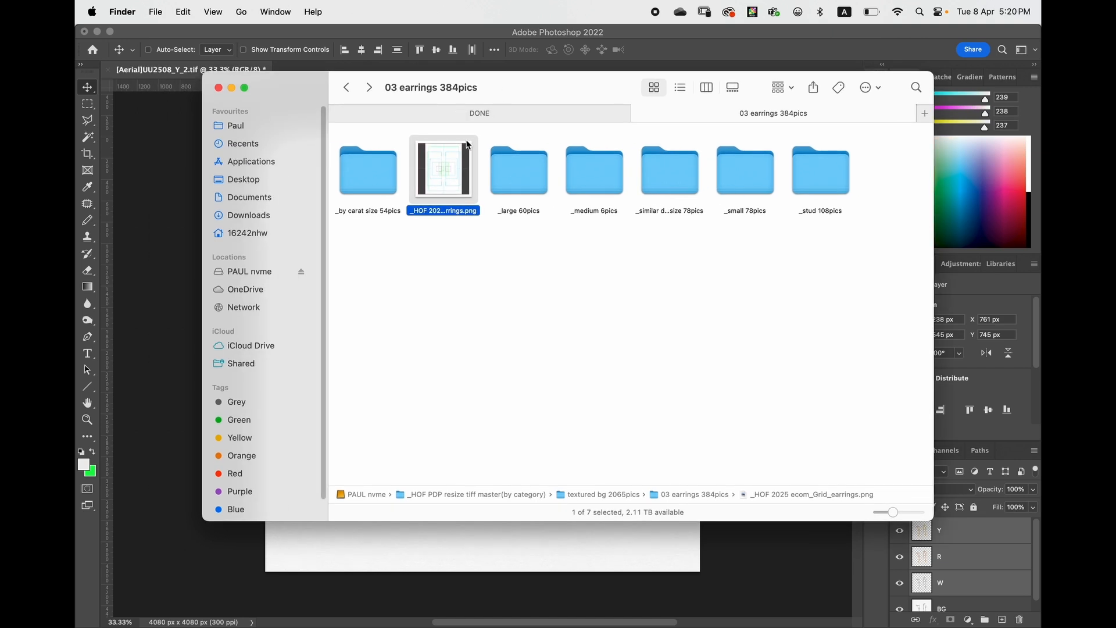
drag(447, 164, 424, 539)
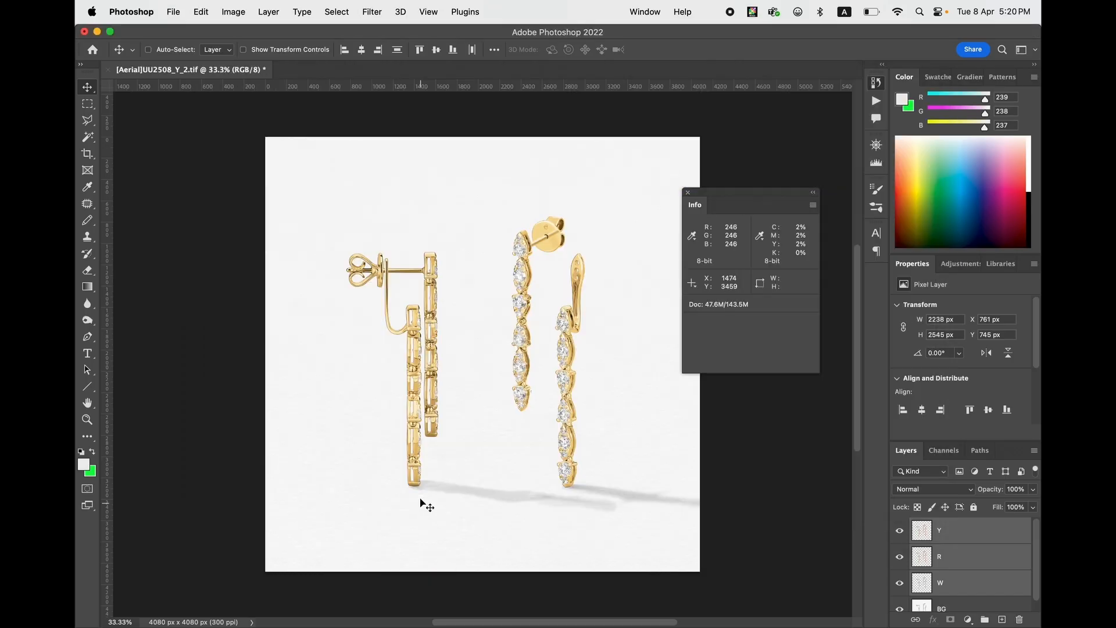
key(Return)
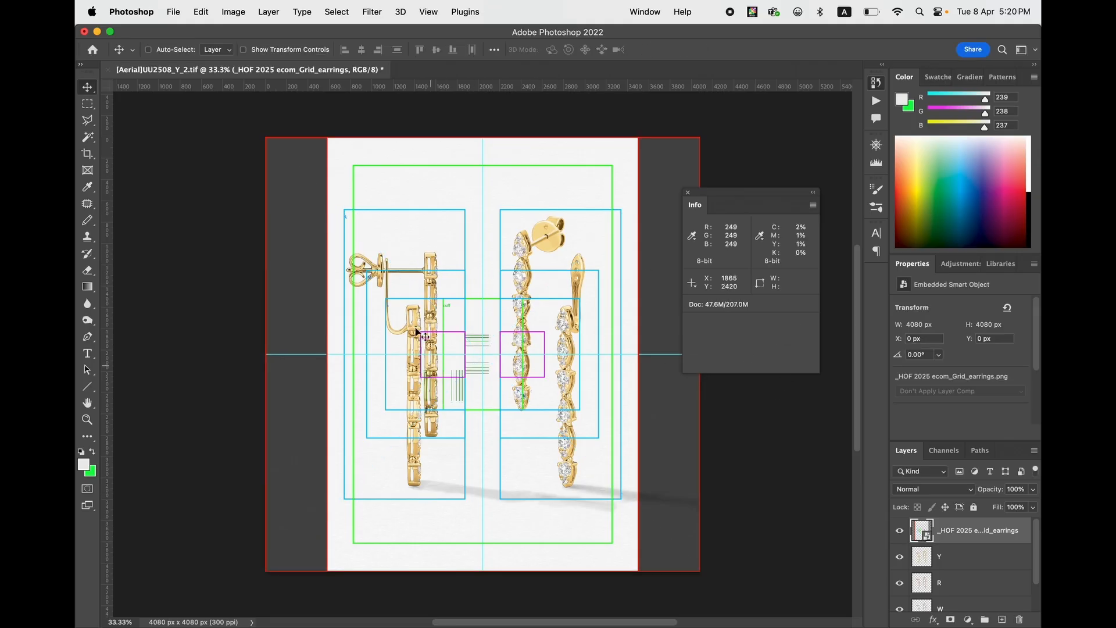
click(958, 556)
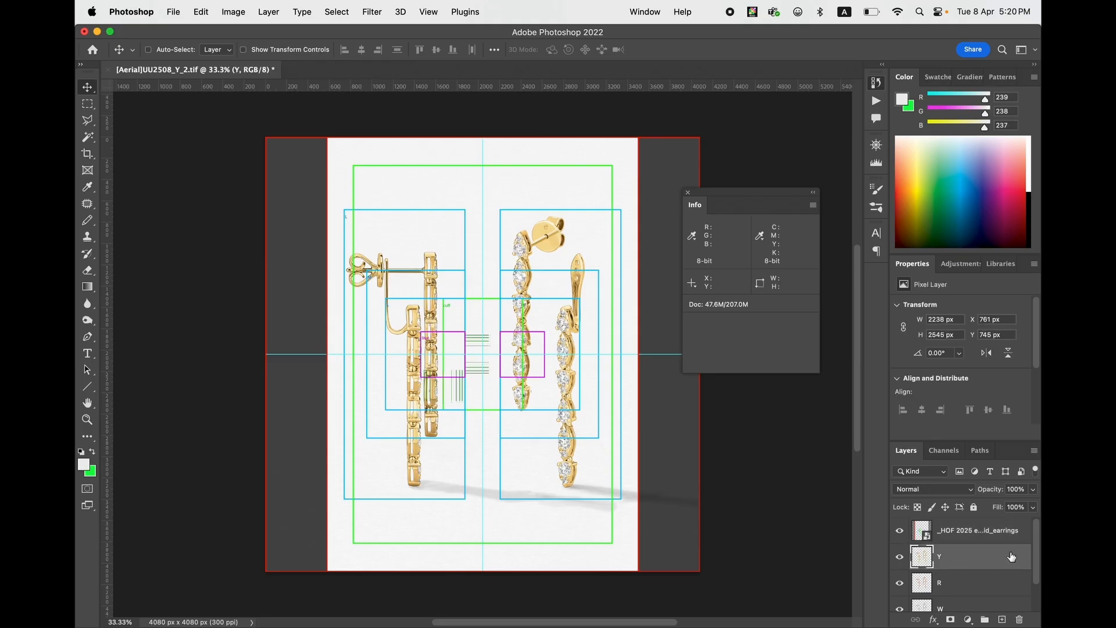
drag(1034, 553, 1034, 577)
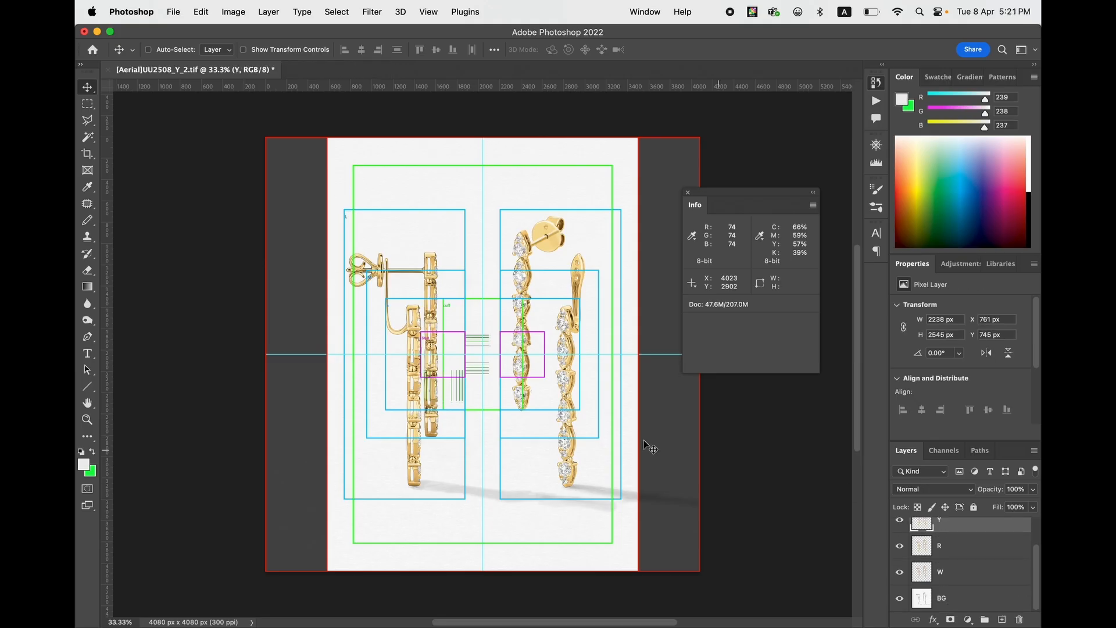
- Check in Finder how the 03 earrings 384pics folder is divided by size and examine its _medium 6pics folder, returning to Photoshop
key(ctrl+Up)
click(568, 225)
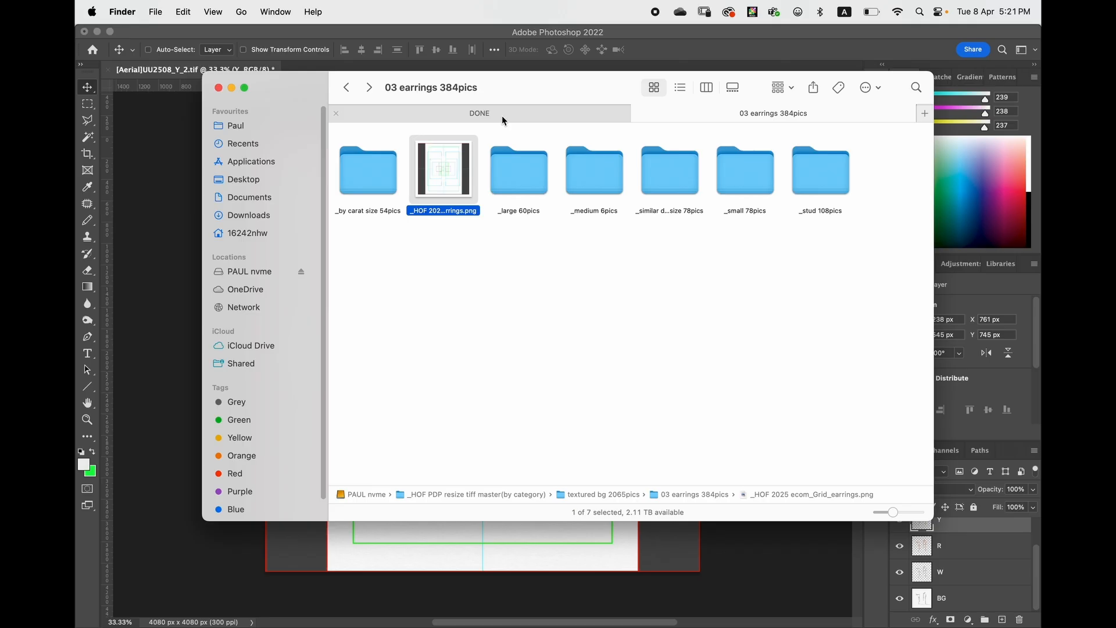
click(495, 117)
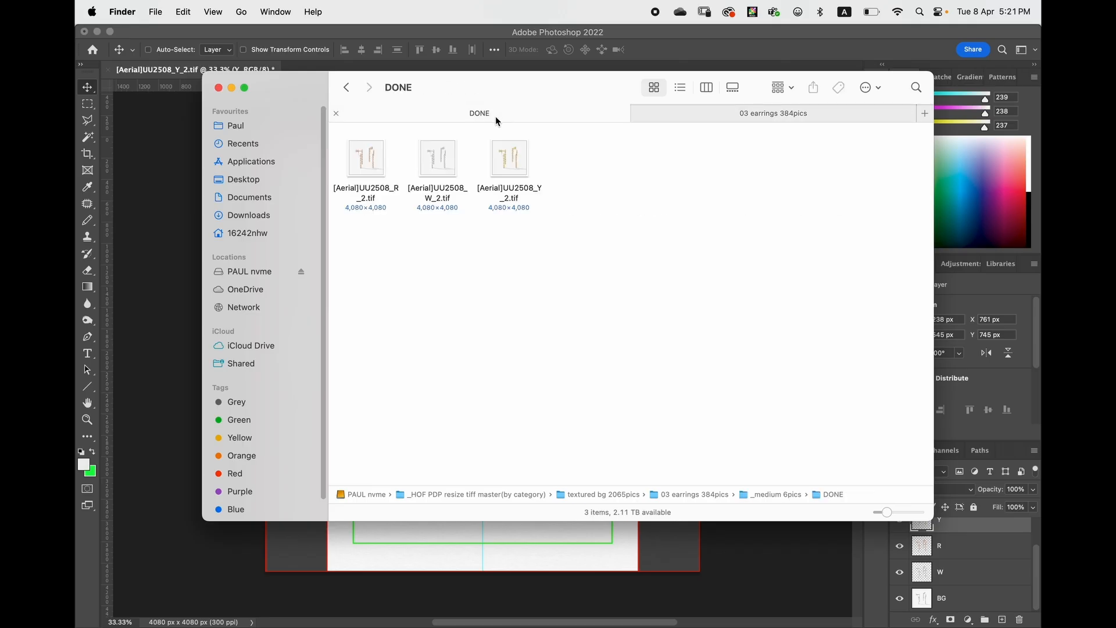
click(346, 87)
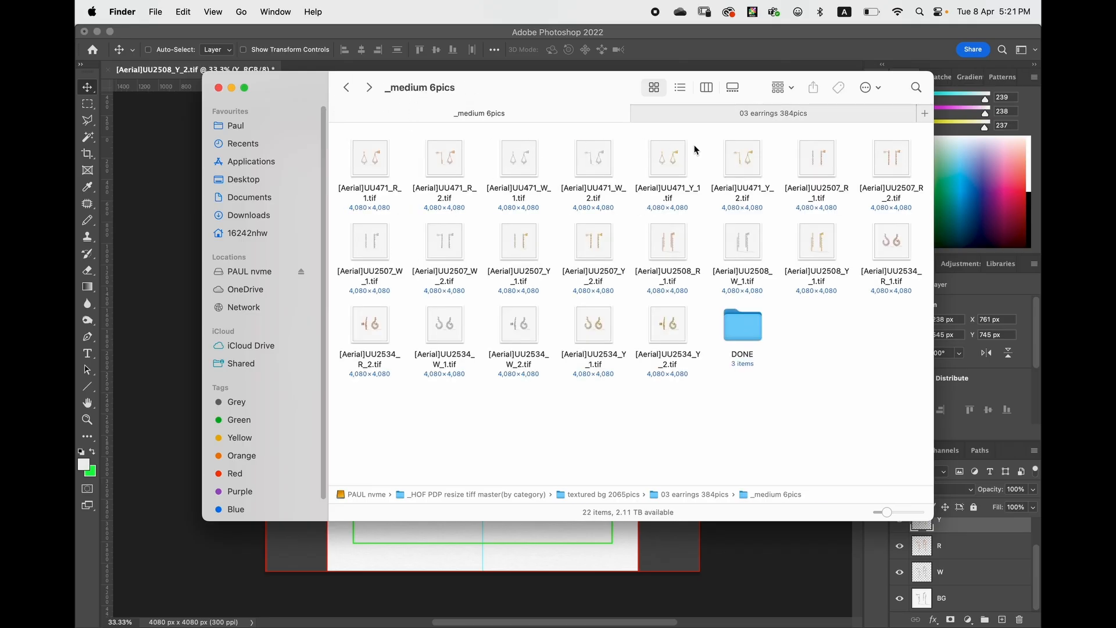
click(347, 87)
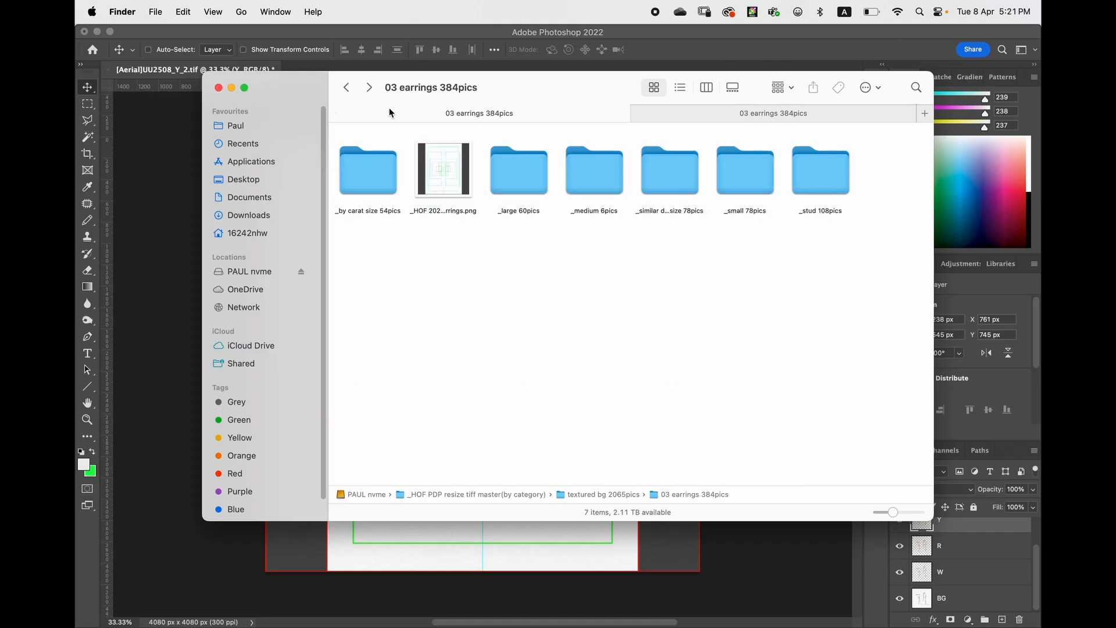
click(600, 187)
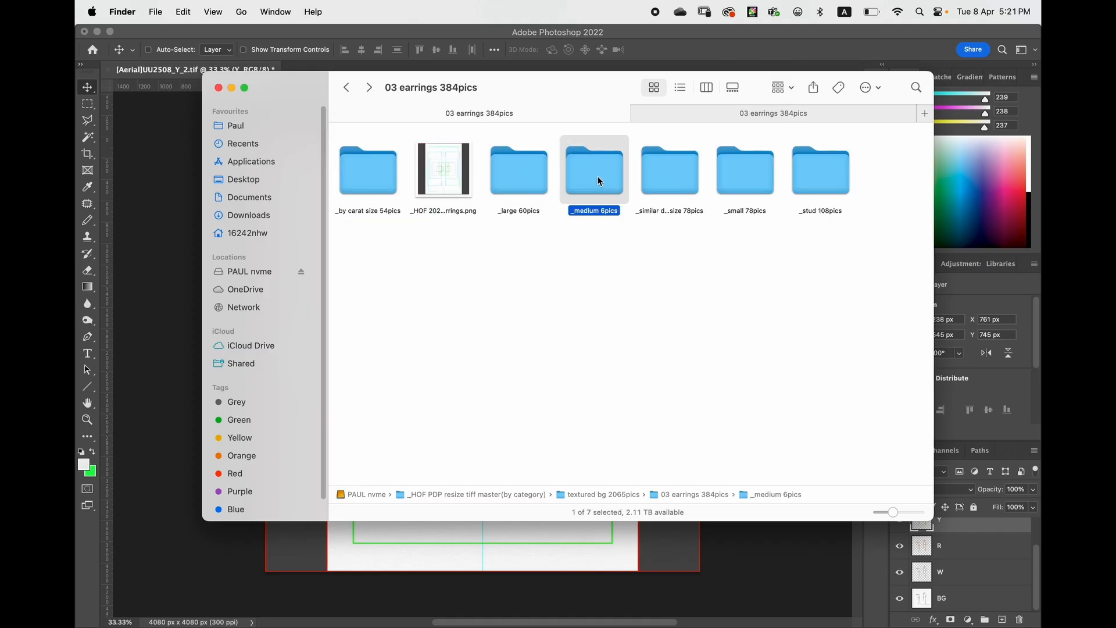
double_click(599, 178)
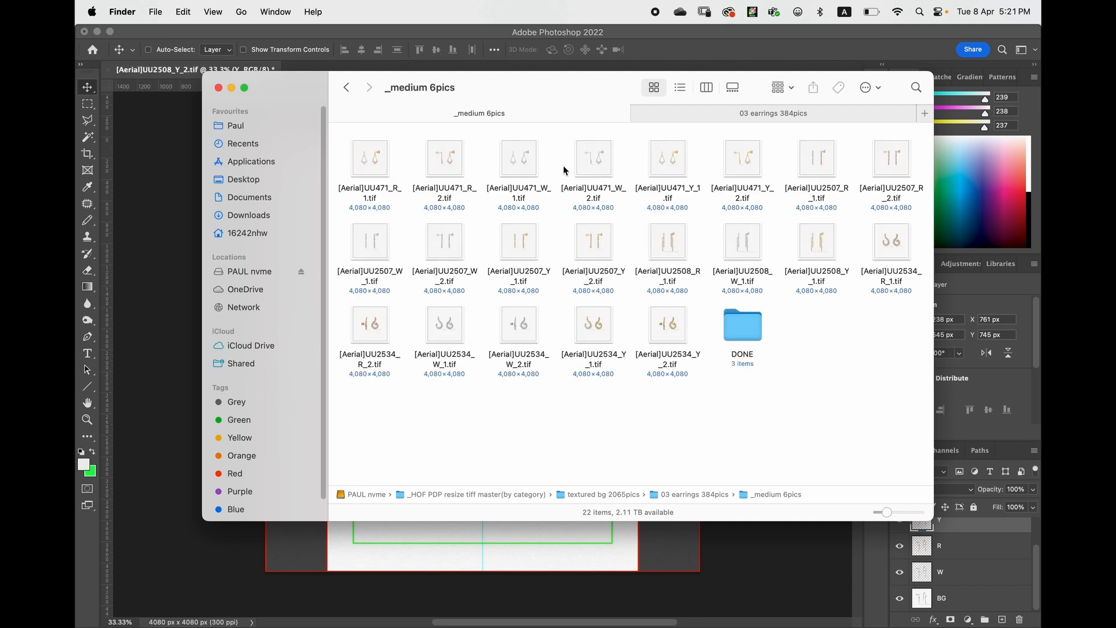
key(super+bracketleft)
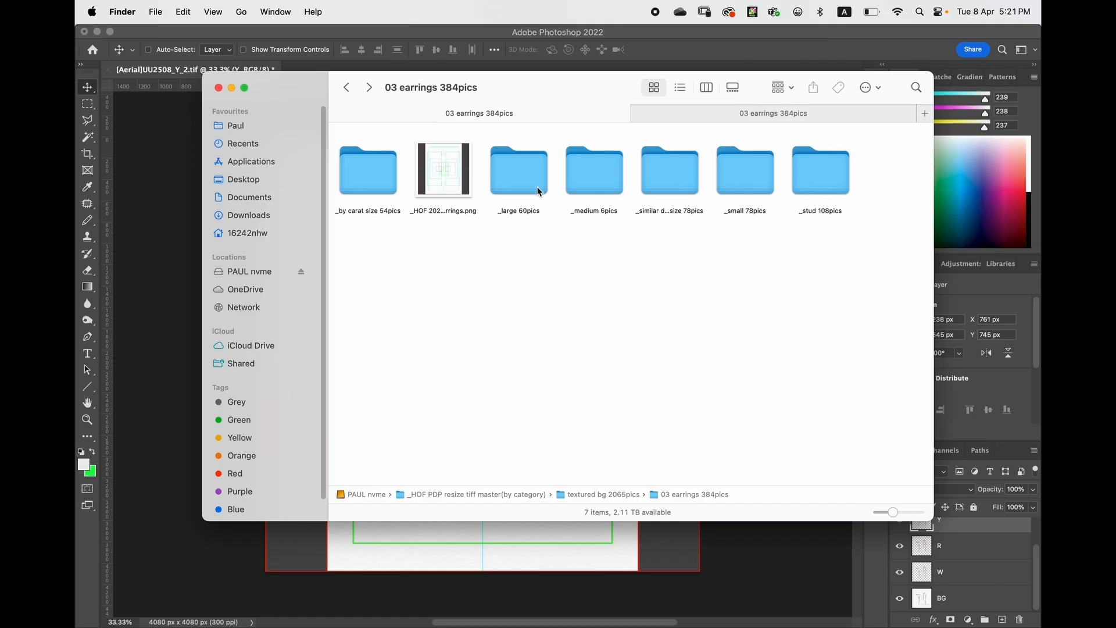
click(600, 177)
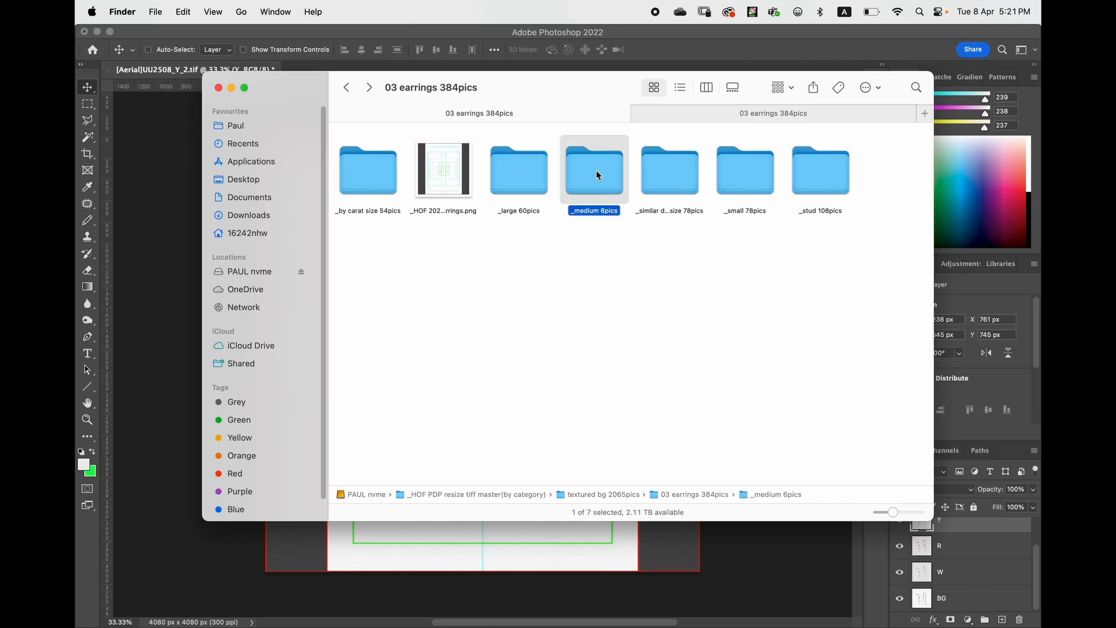
double_click(597, 174)
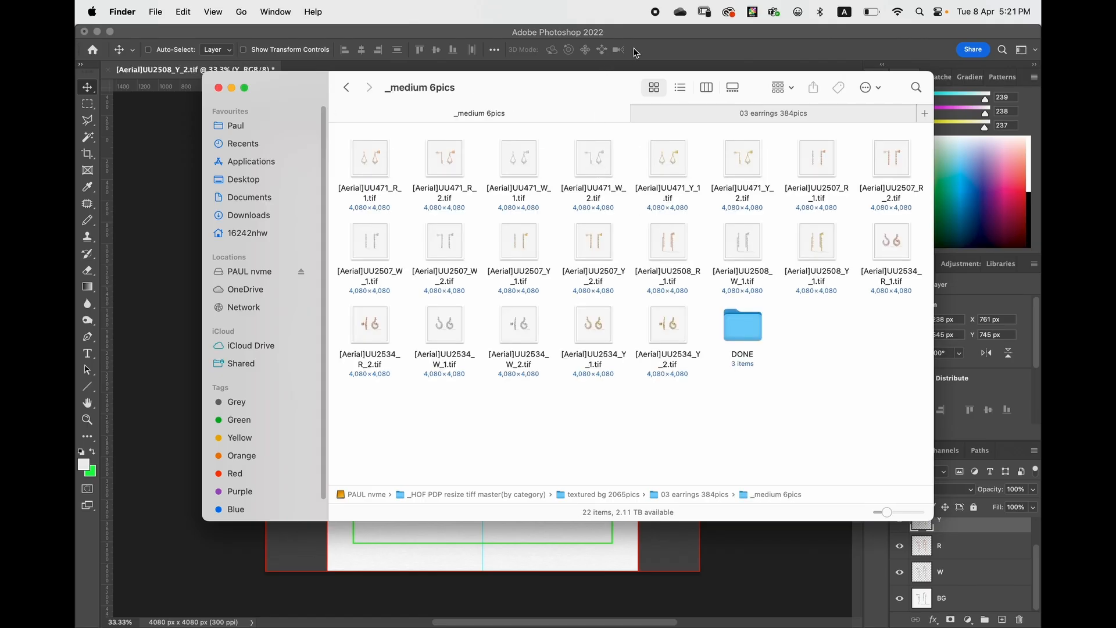
click(636, 52)
- Scale the Y, R, W and BG layers together to about 71.6% and move them so the earrings fit the grid's medium frames
scroll(1037, 556, up, 1)
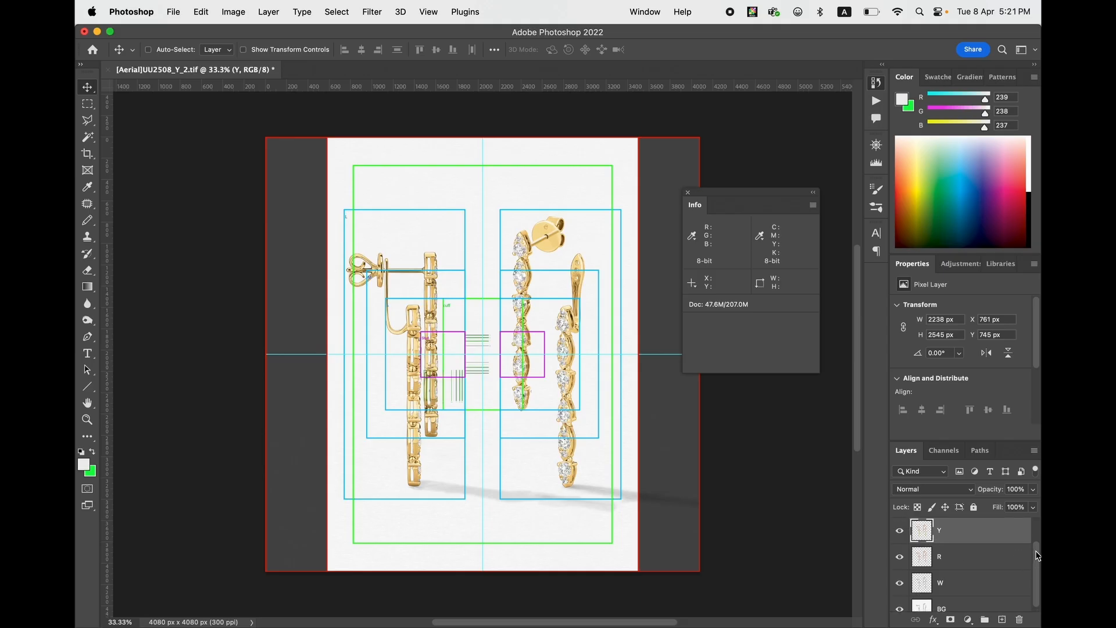
mouse_move(1038, 557)
mouse_down()
mouse_move(1037, 536)
mouse_move(1037, 571)
mouse_up()
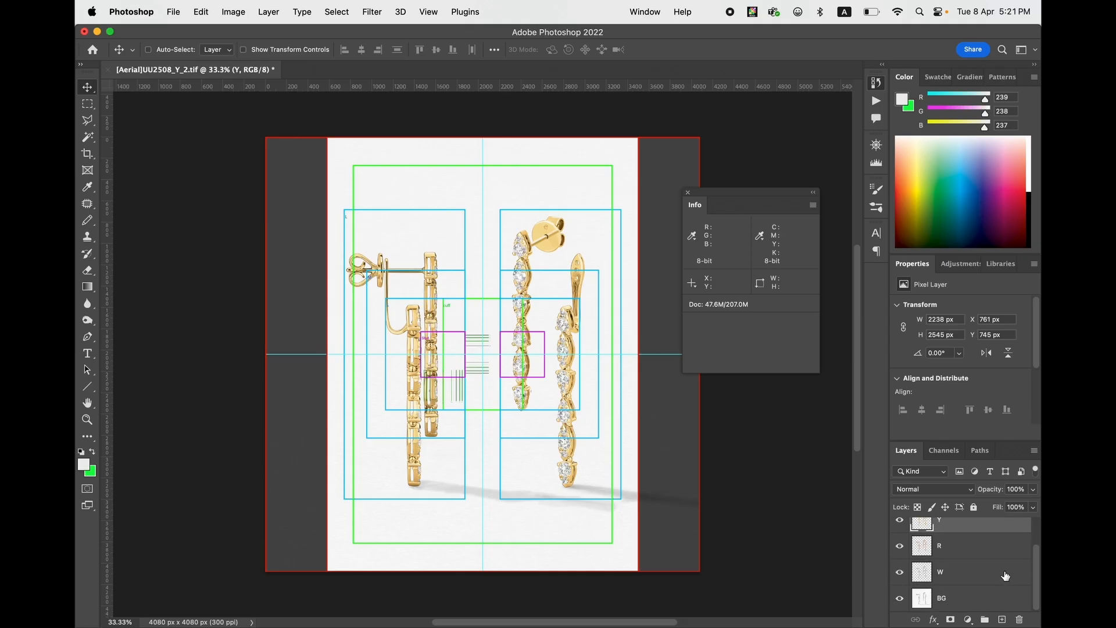
shift+click(984, 597)
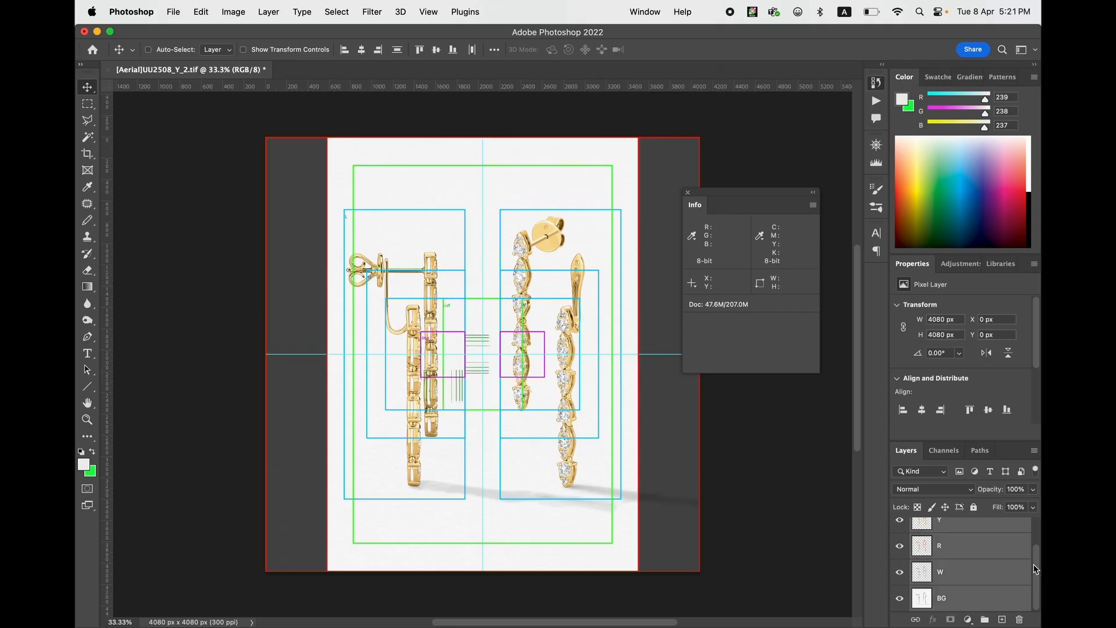
mouse_move(1035, 569)
mouse_down()
mouse_move(1037, 539)
mouse_move(1034, 579)
mouse_up()
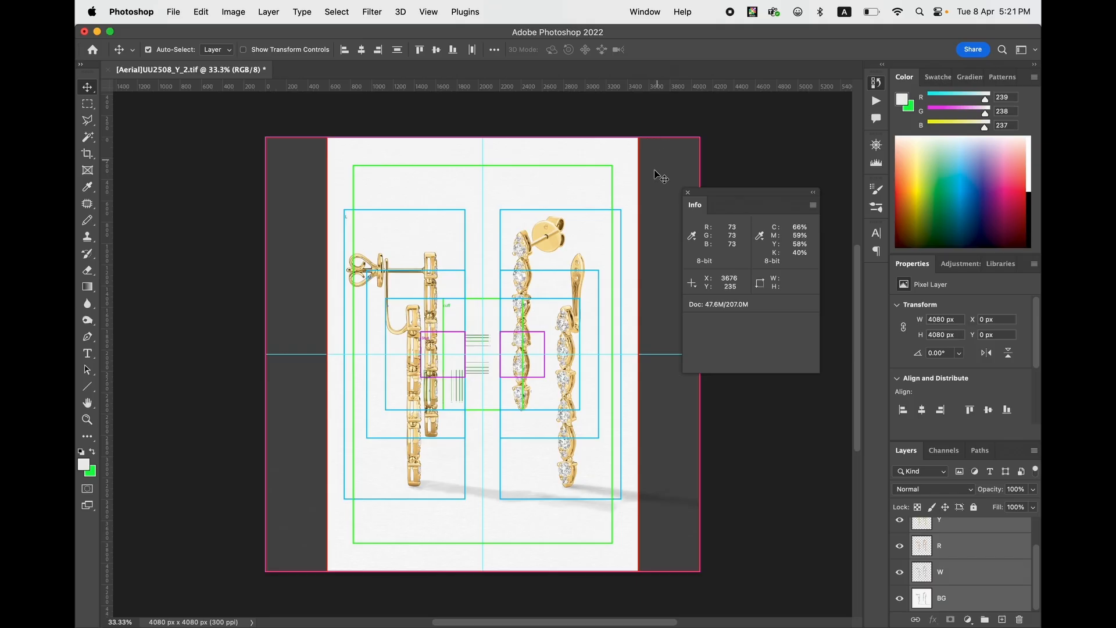
key(super+equal)
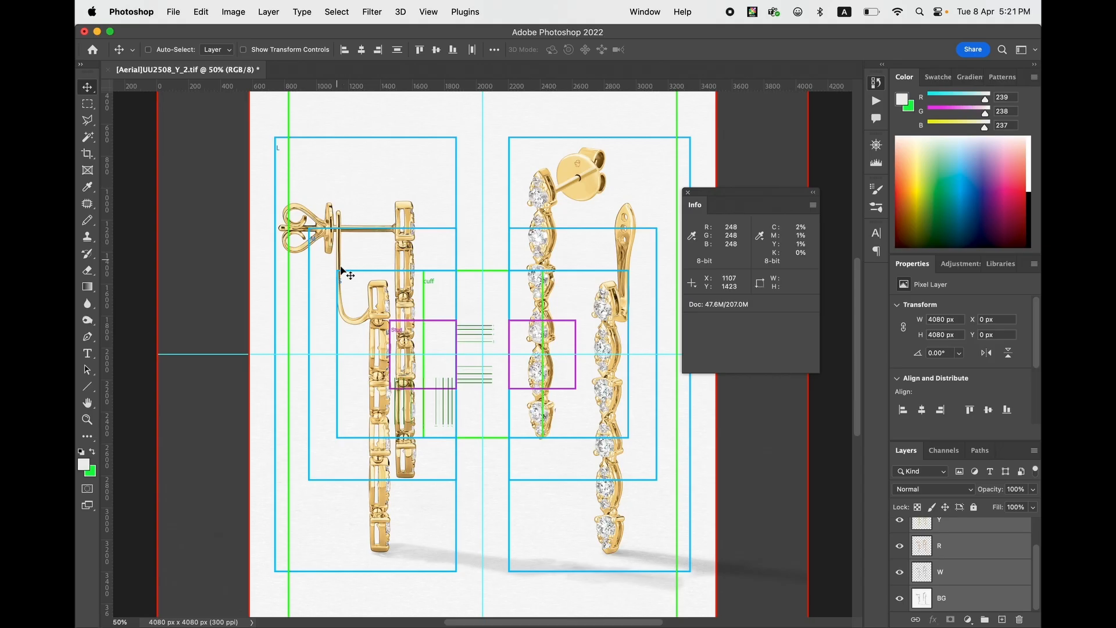
key(super+minus)
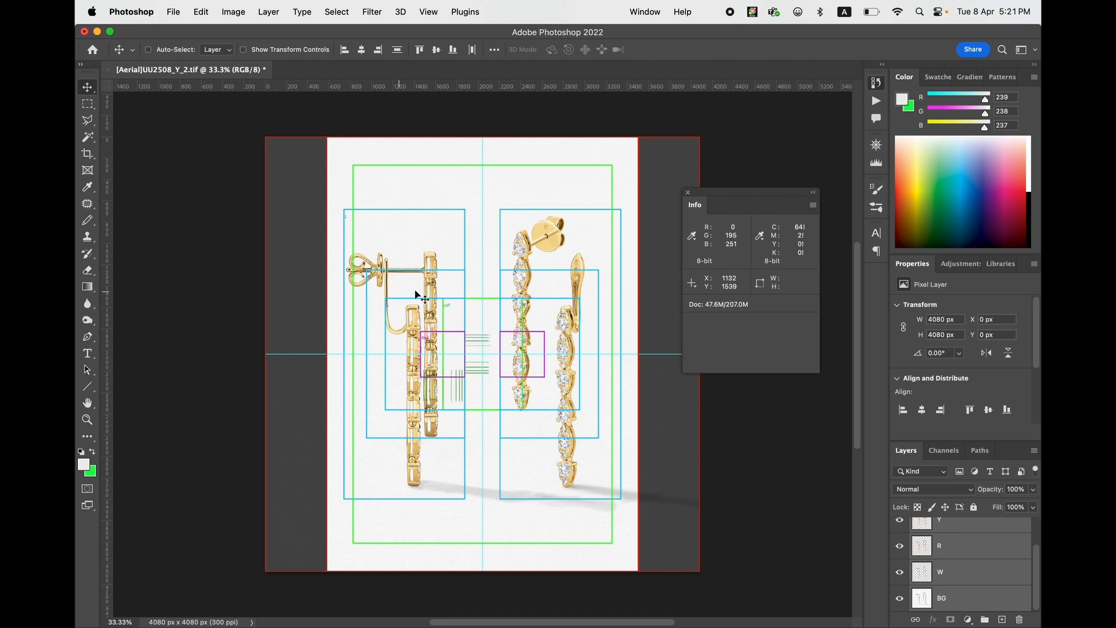
key(super+t)
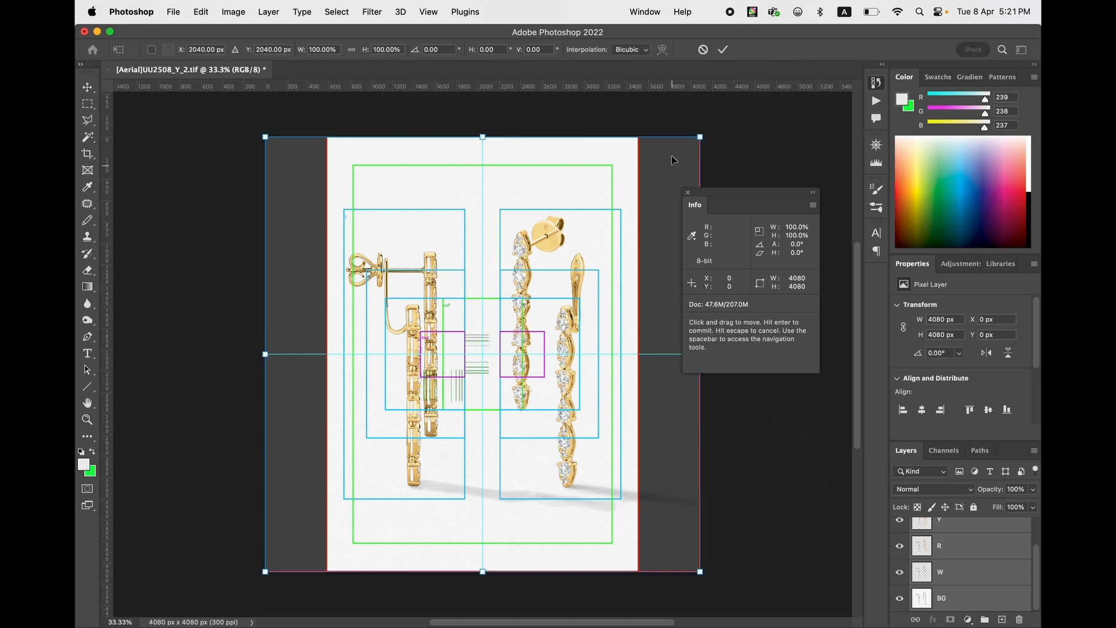
drag(699, 137, 670, 183)
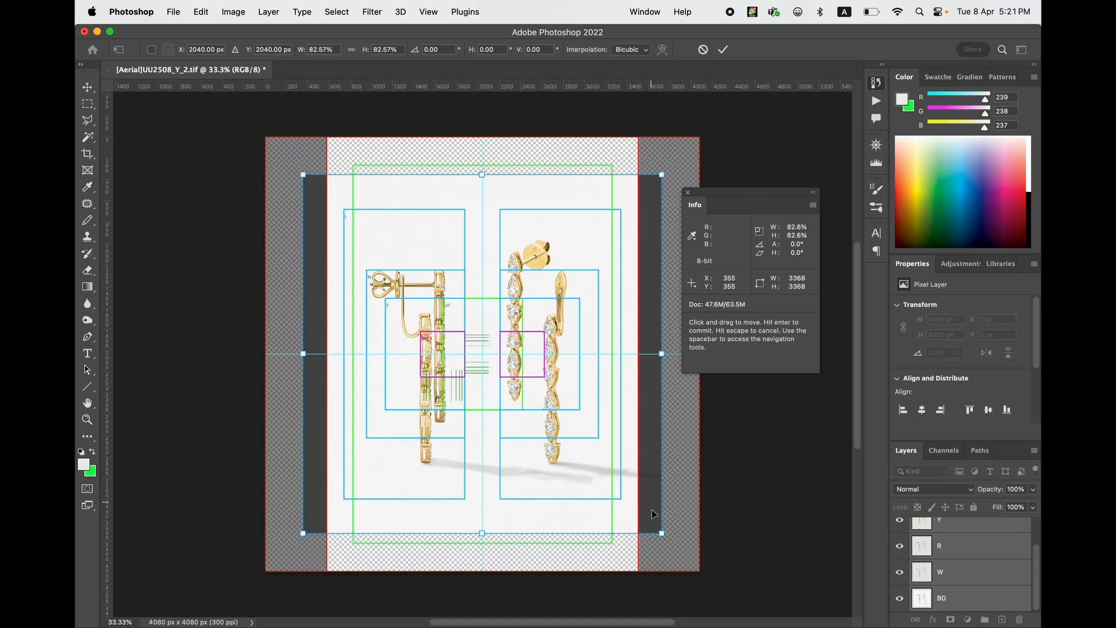
drag(661, 533, 630, 502)
drag(630, 175, 618, 187)
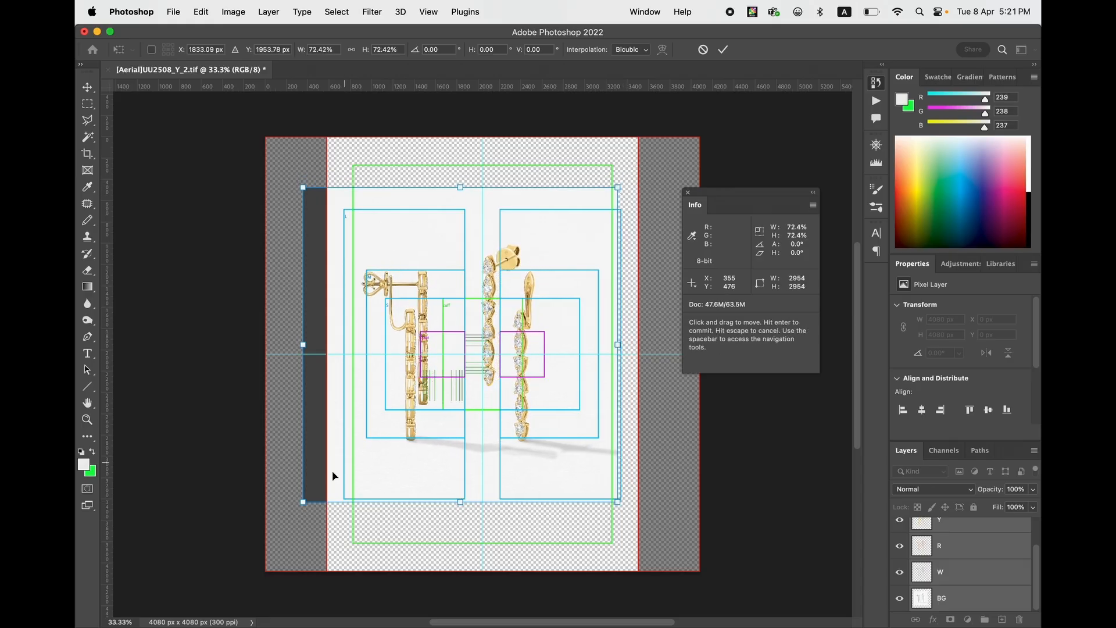
drag(303, 501, 308, 499)
drag(471, 354, 497, 353)
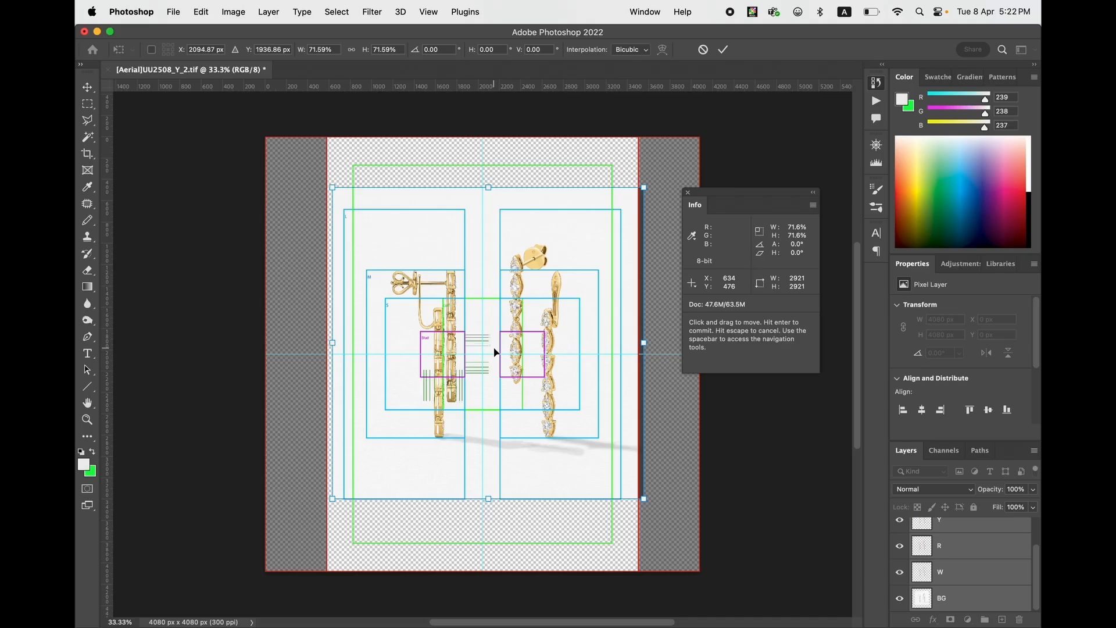
key(Return)
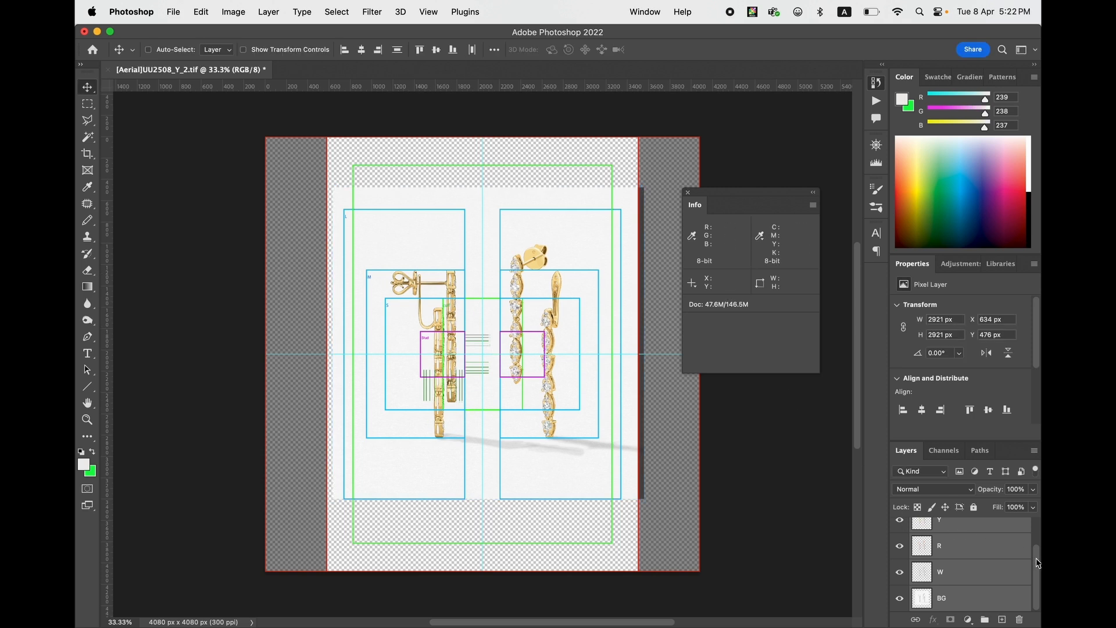
- Delete the _HOF 2025 ecom_Grid_earrings layer
drag(1036, 572, 1035, 544)
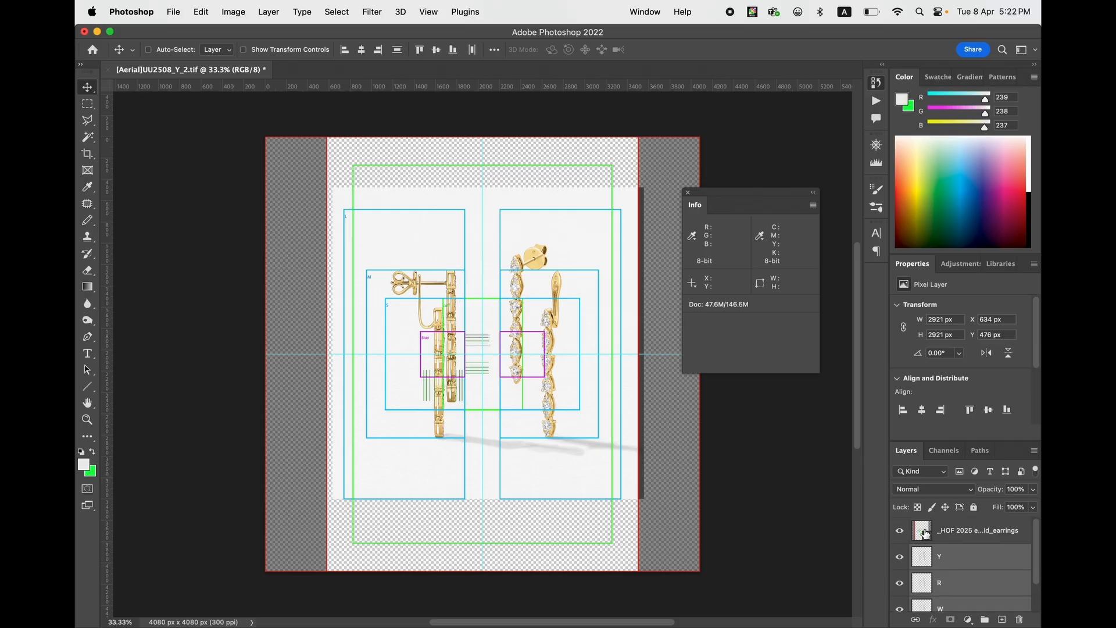
click(925, 533)
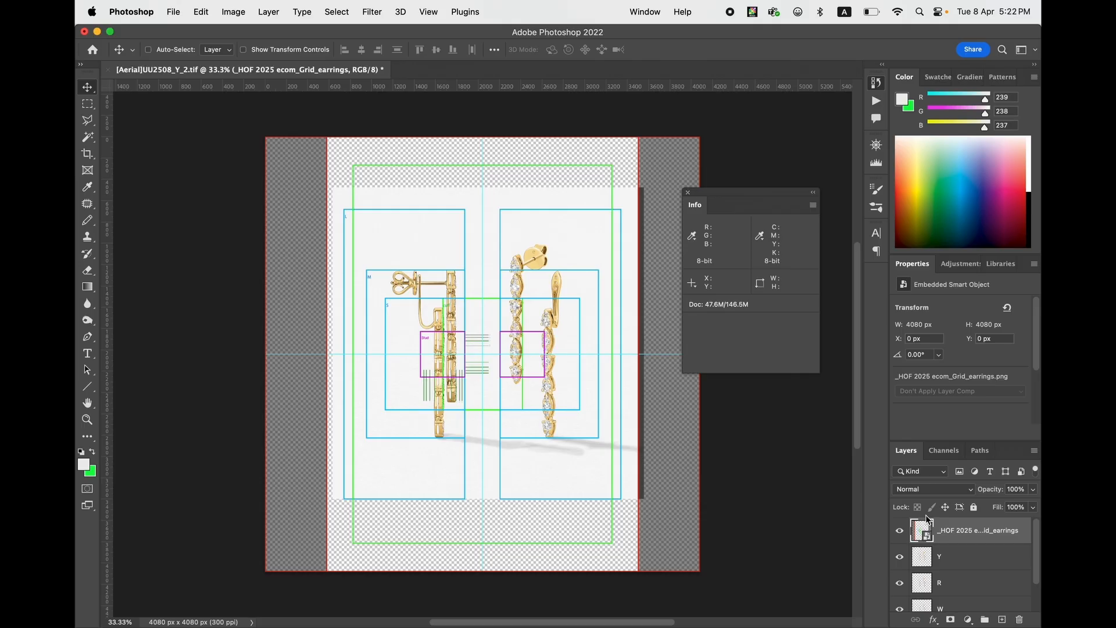
key(Delete)
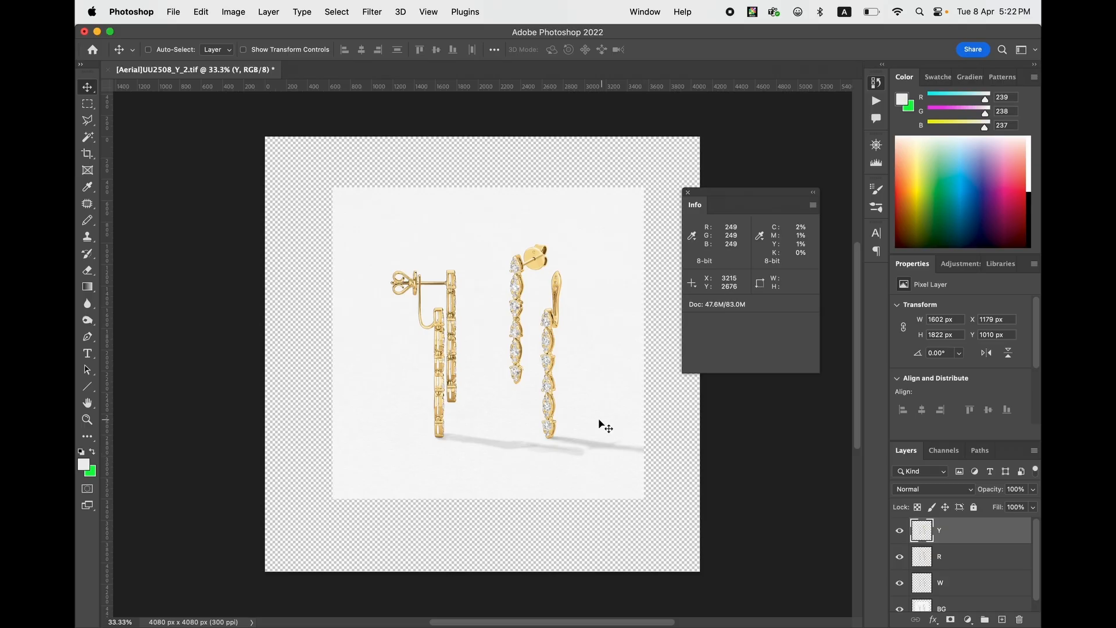
- Examine the resized earrings, their shadows and the edges of the shrunken background
key(z)
drag(568, 391, 498, 379)
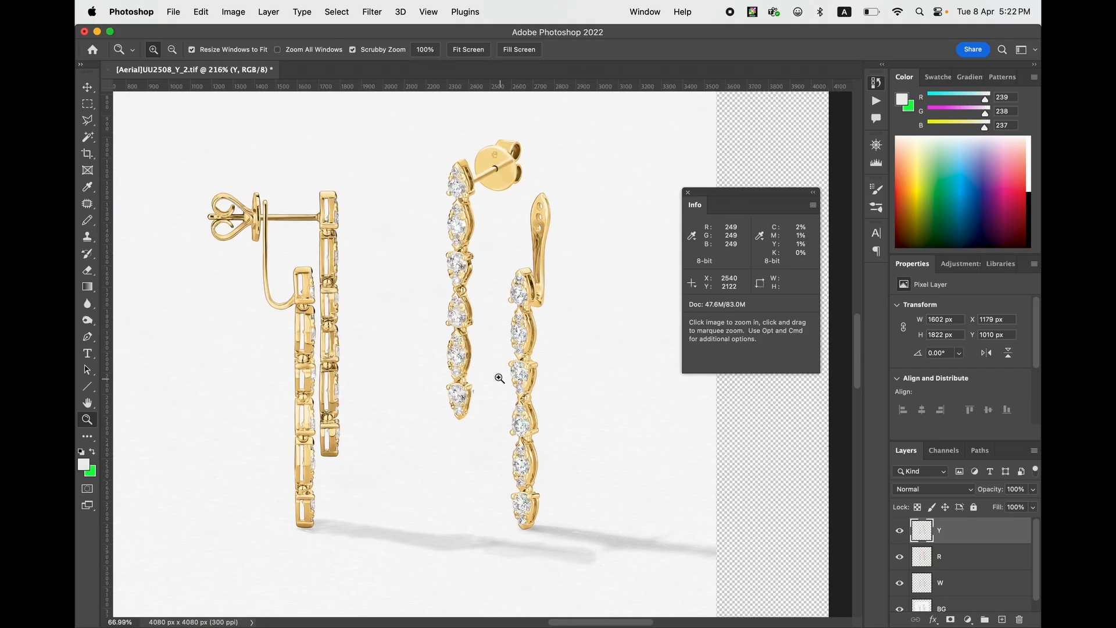
key(v)
scroll(486, 349, down, 3)
scroll(485, 349, left, 2)
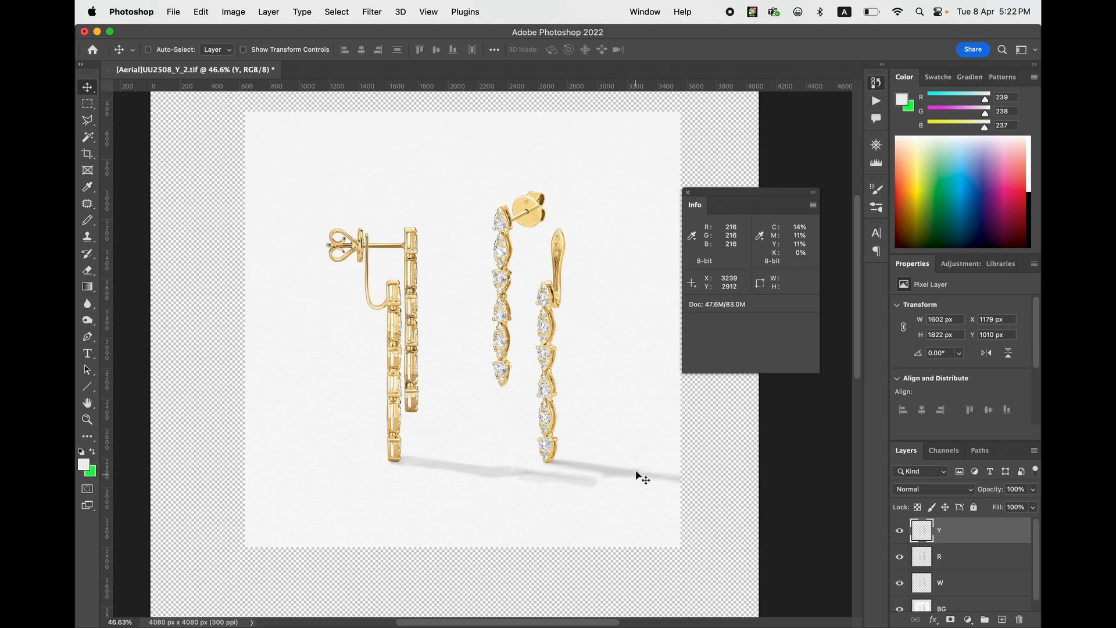
key(super)
key(super+minus)
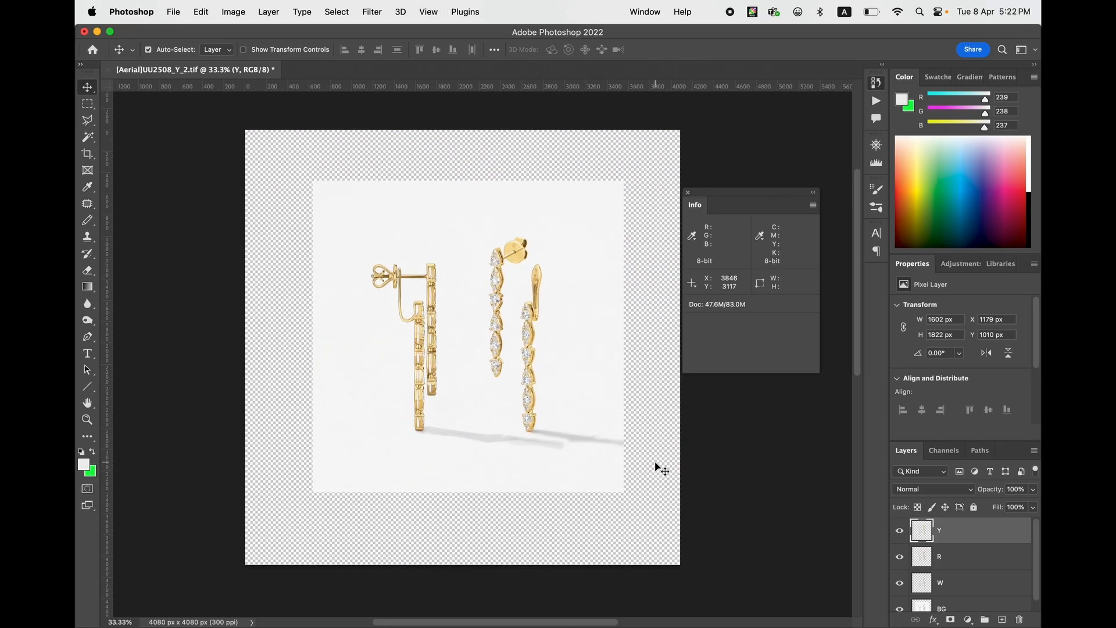
scroll(548, 354, up, 2)
scroll(548, 353, right, 1)
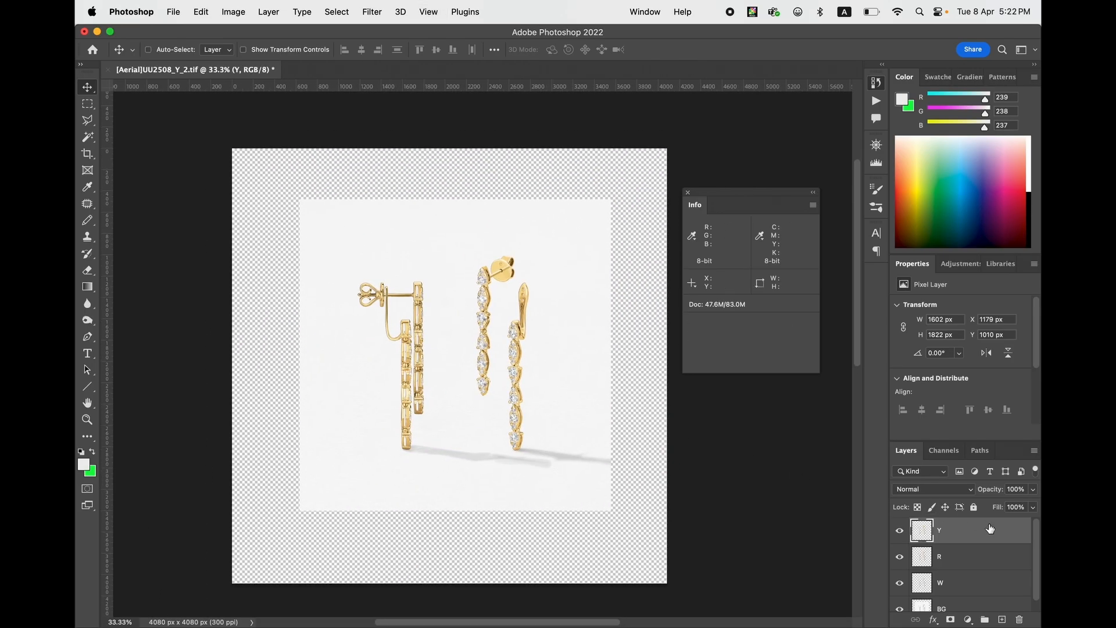
- Select only the BG layer at the bottom of the layer stack
drag(1039, 535, 1039, 592)
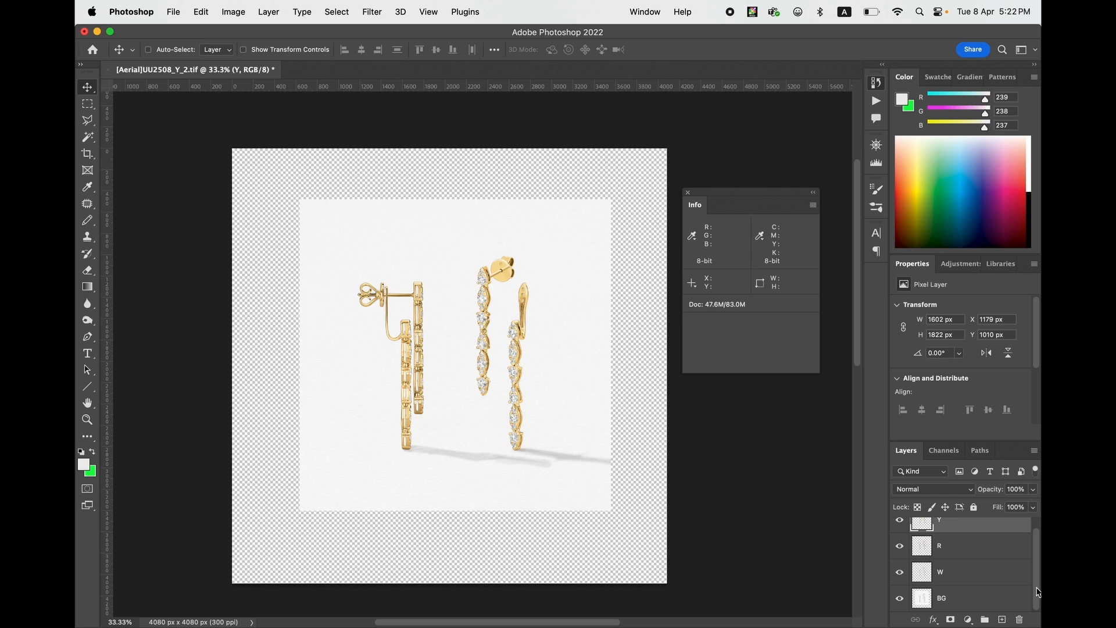
click(966, 602)
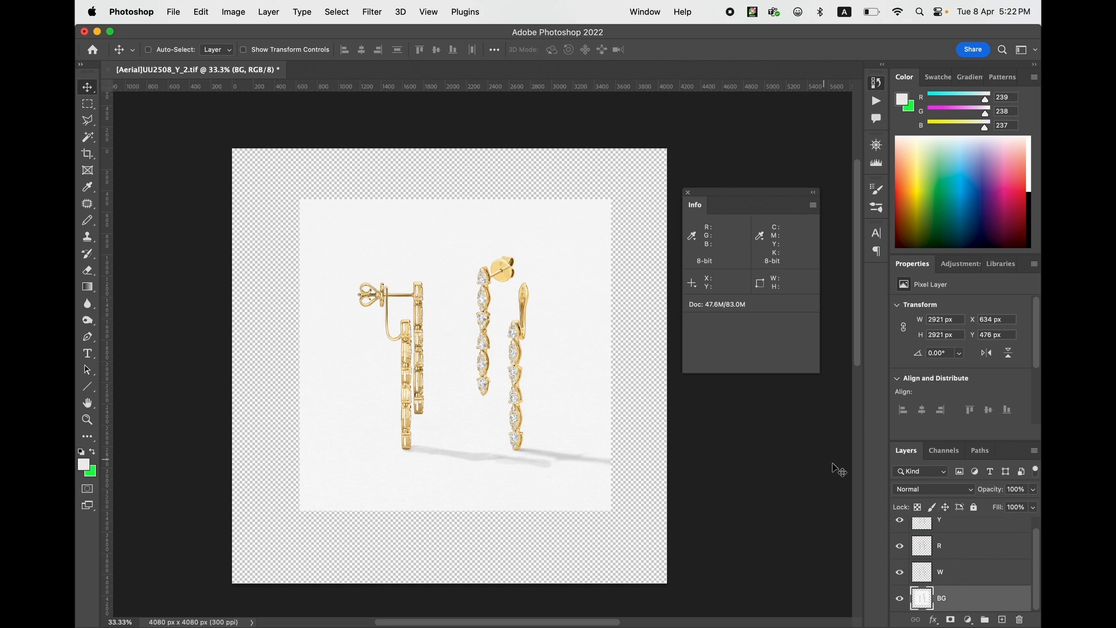
click(968, 620)
click(979, 330)
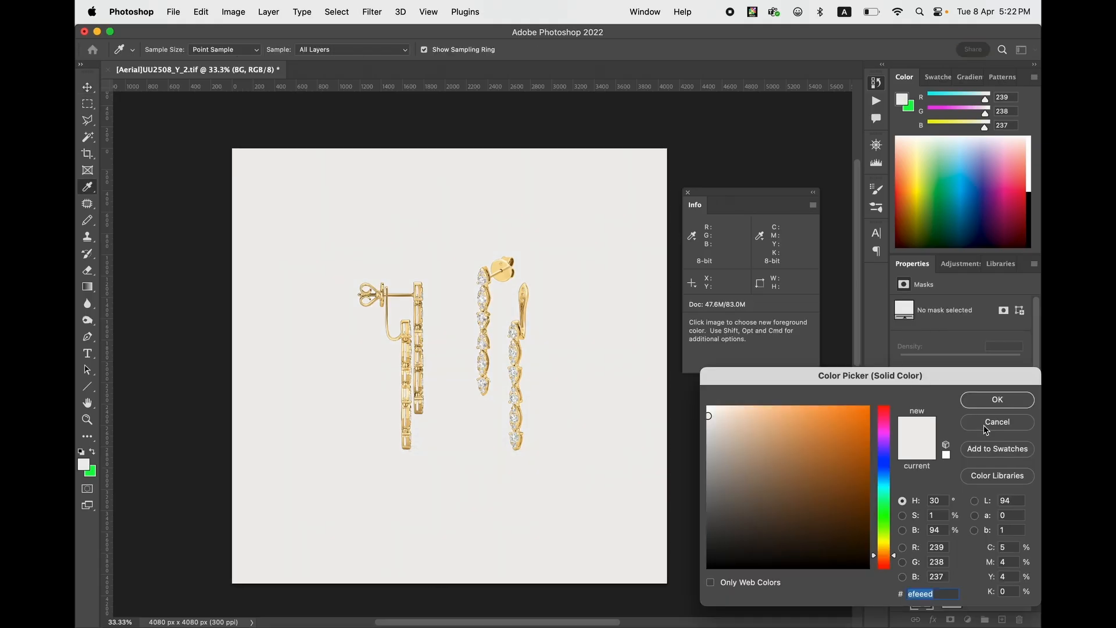
click(985, 426)
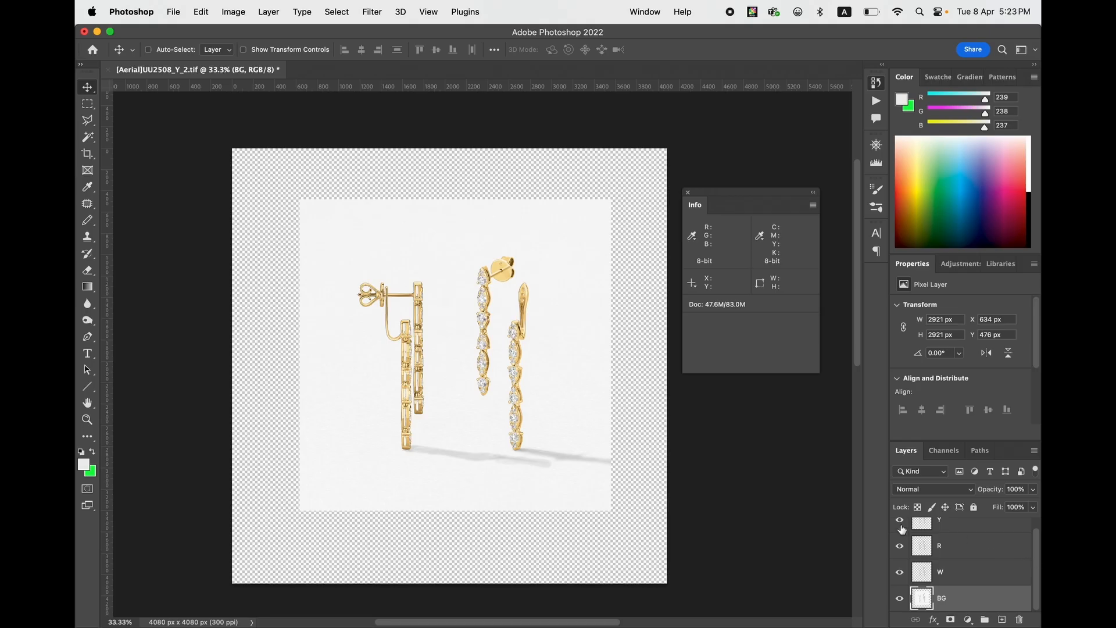
- Start a new Solid Color fill layer and move its colour dialog clear of the earrings
key(z)
drag(568, 357, 587, 378)
key(v)
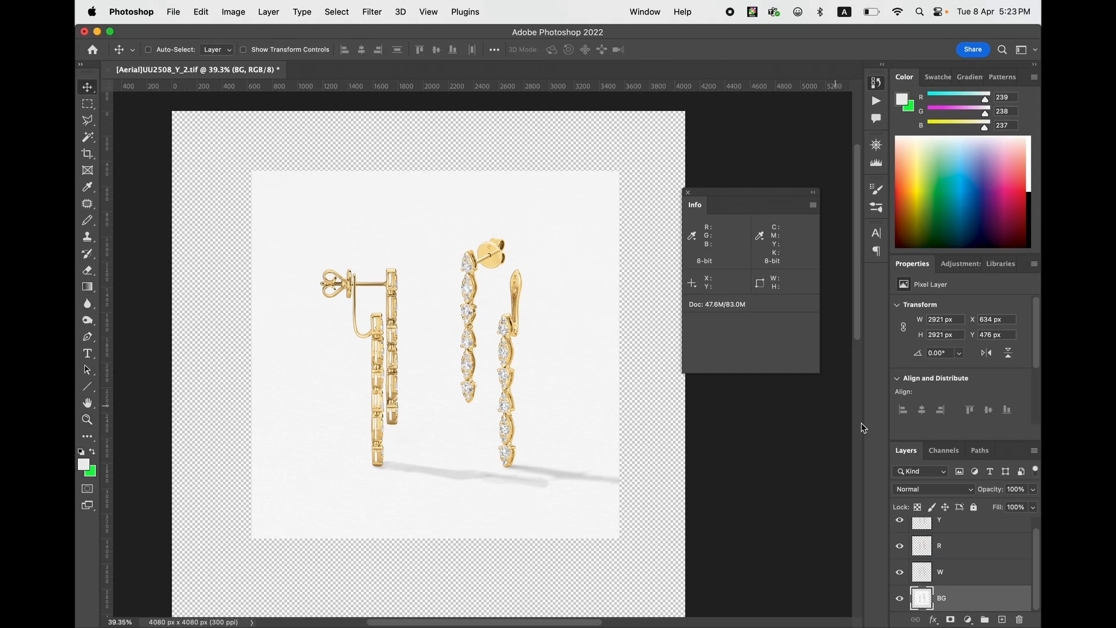
click(968, 619)
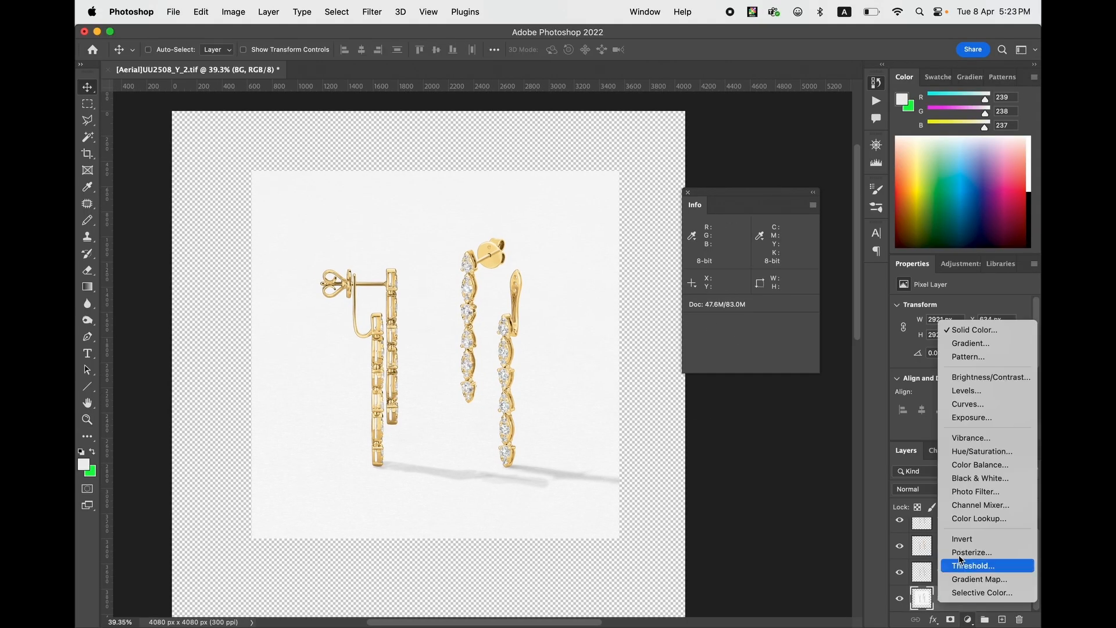
click(953, 328)
drag(837, 368, 785, 318)
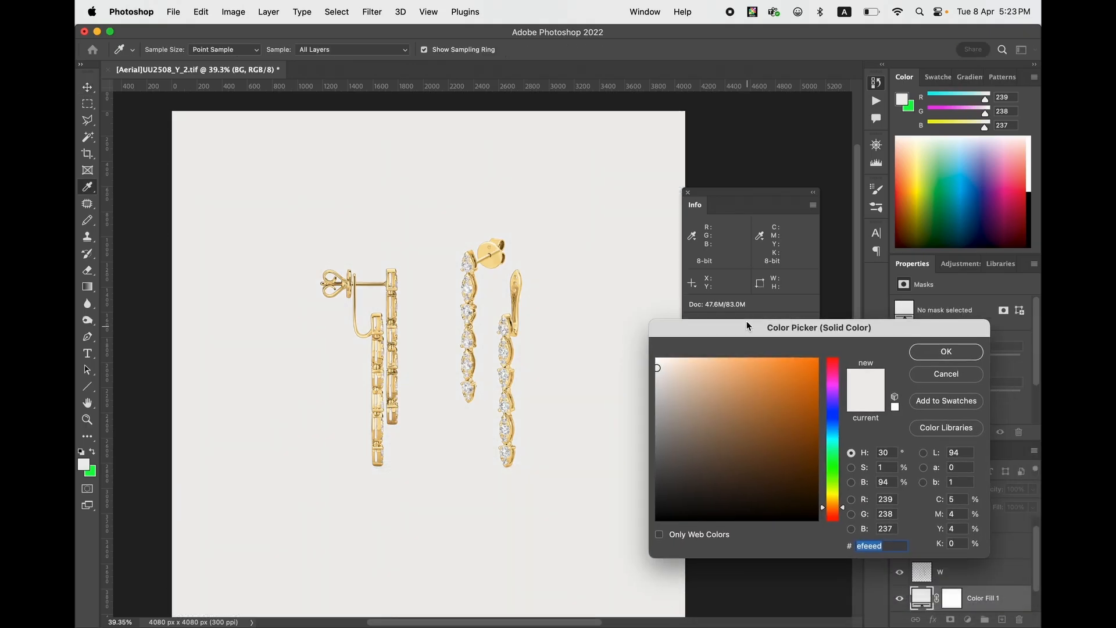
- Set the fill layer's colour to RGB 247, 246, 245 and accept it
click(884, 498)
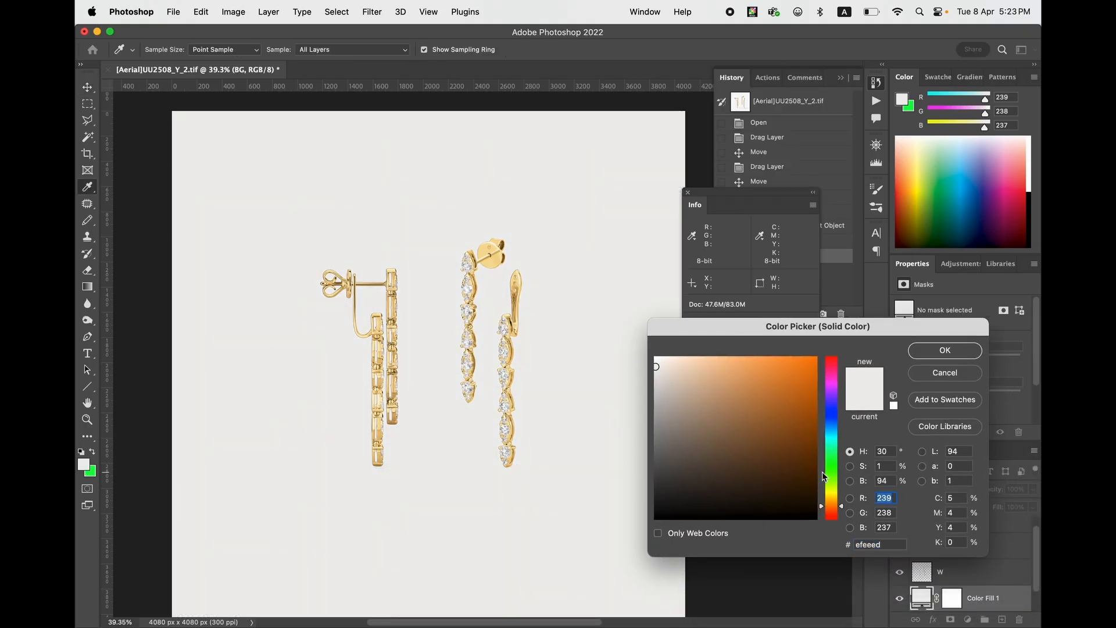
text(2)
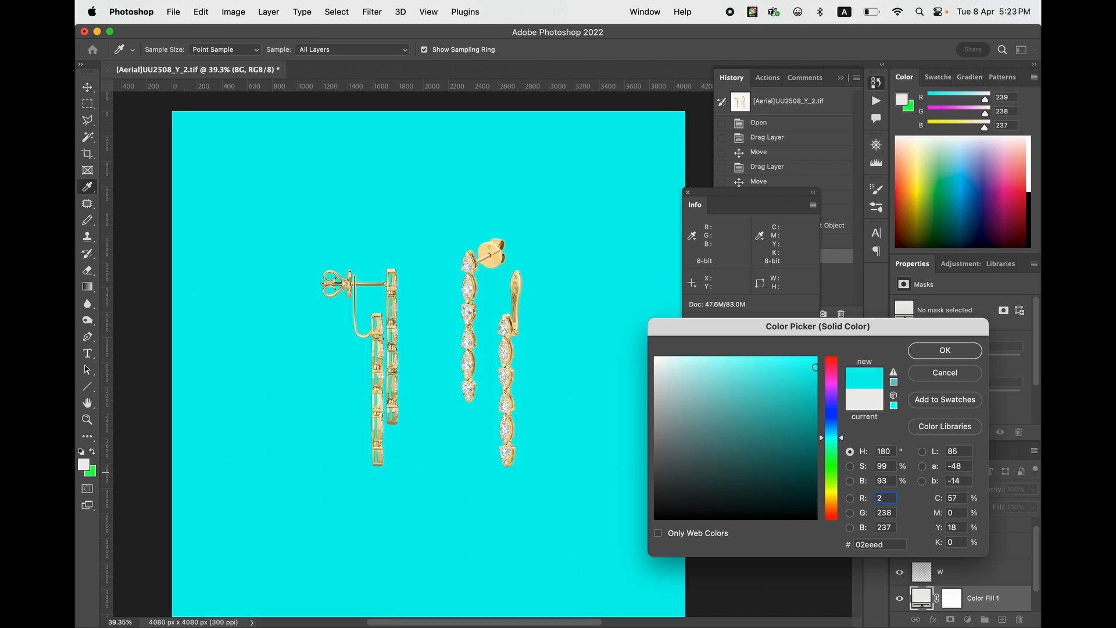
text(47246)
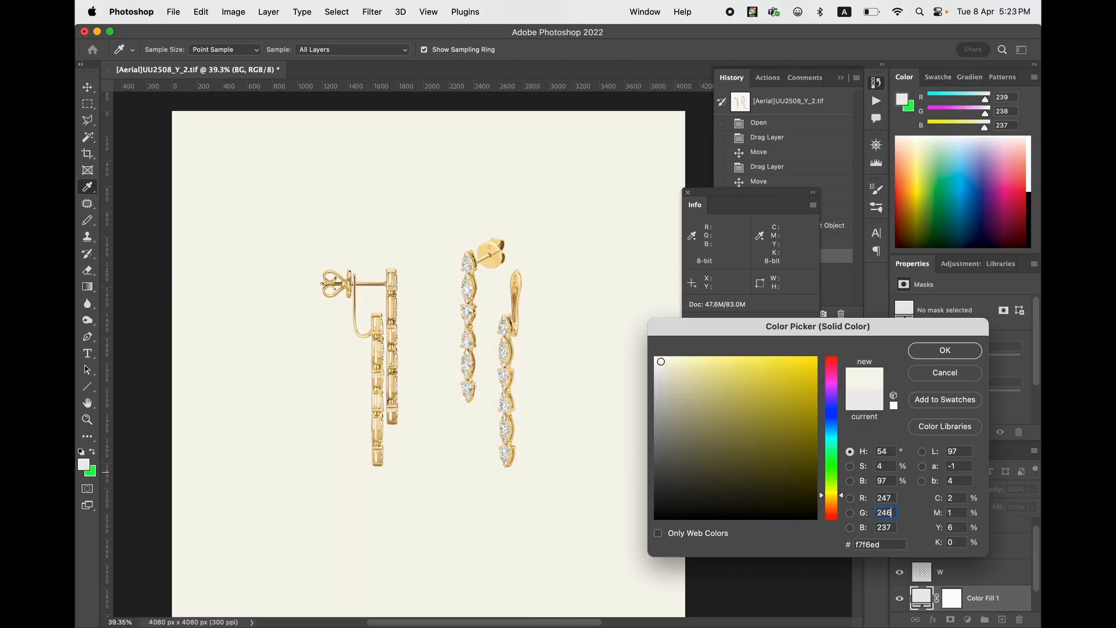
key(Tab)
text(245)
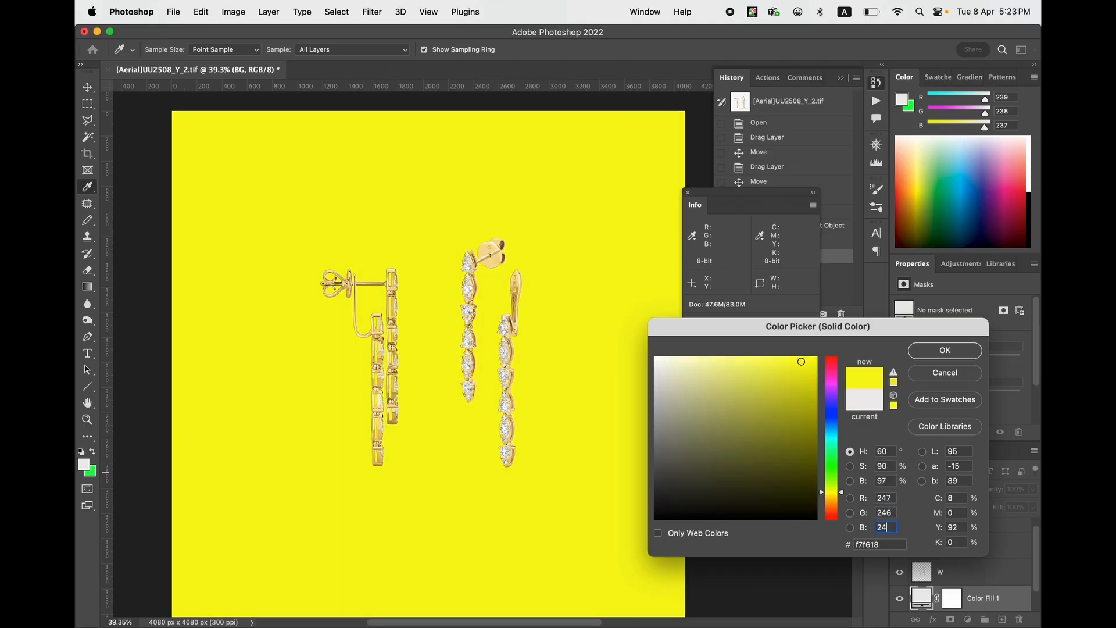
click(935, 351)
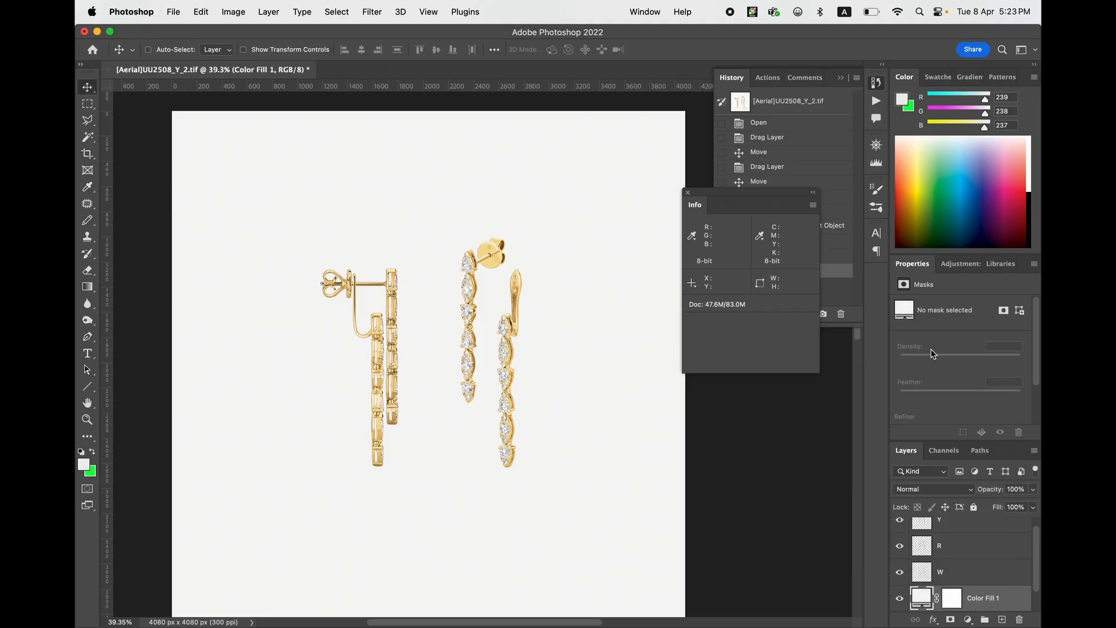
- Place the Color Fill 1 layer beneath BG and set the BG layer's blend mode to Multiply
scroll(1026, 555, down, 2)
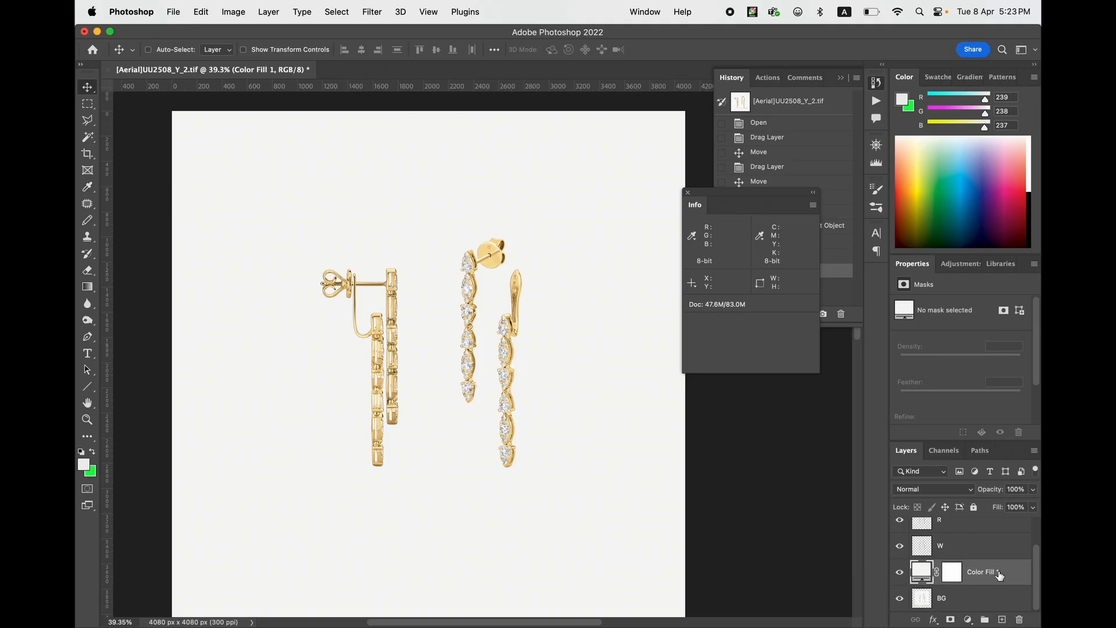
drag(1000, 575, 976, 599)
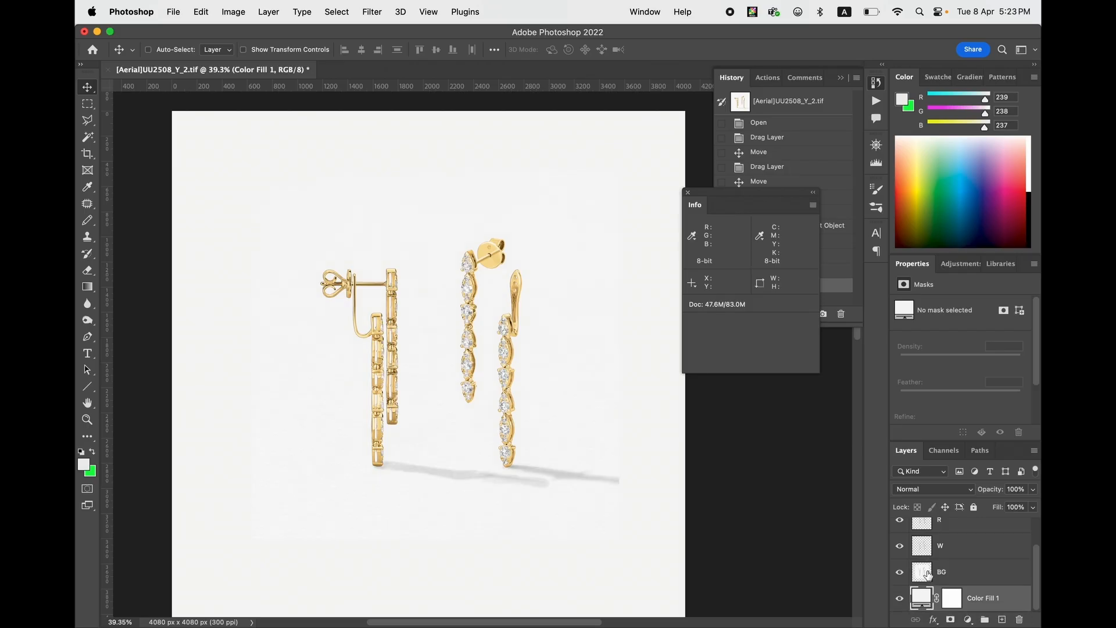
click(928, 574)
click(930, 488)
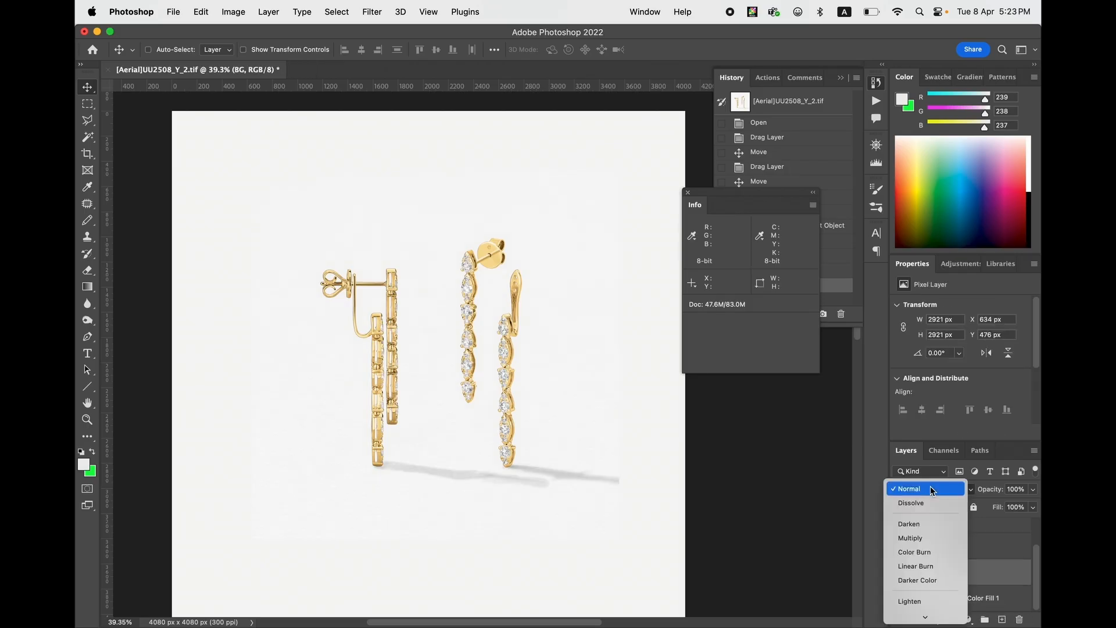
click(918, 539)
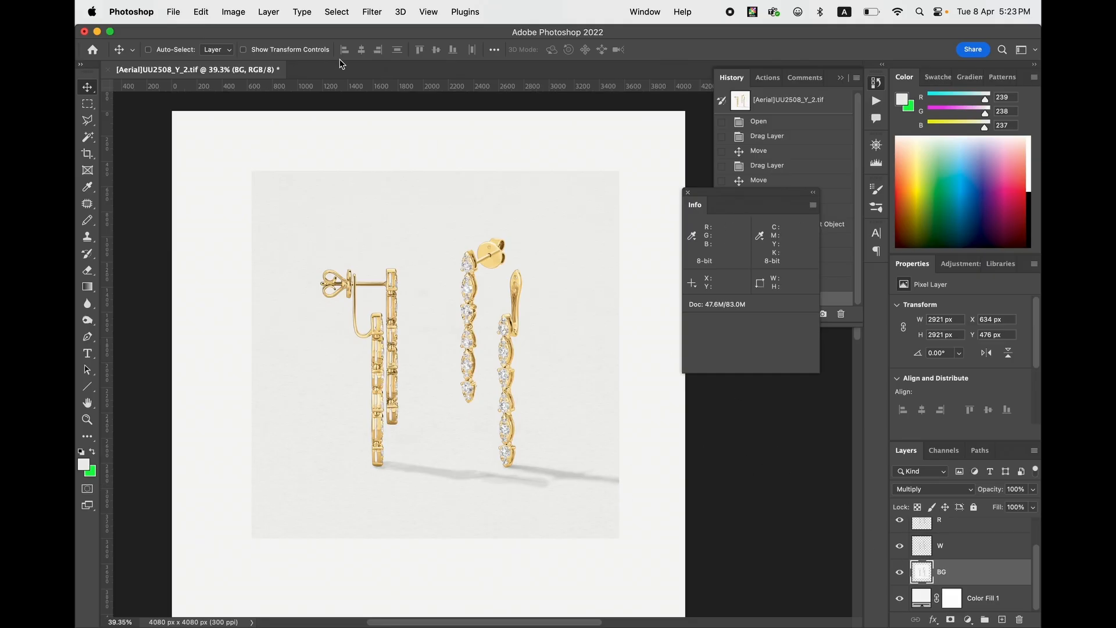
- Apply the Dust & Scratches filter to the BG layer with a radius of 27 pixels and threshold 0
click(372, 13)
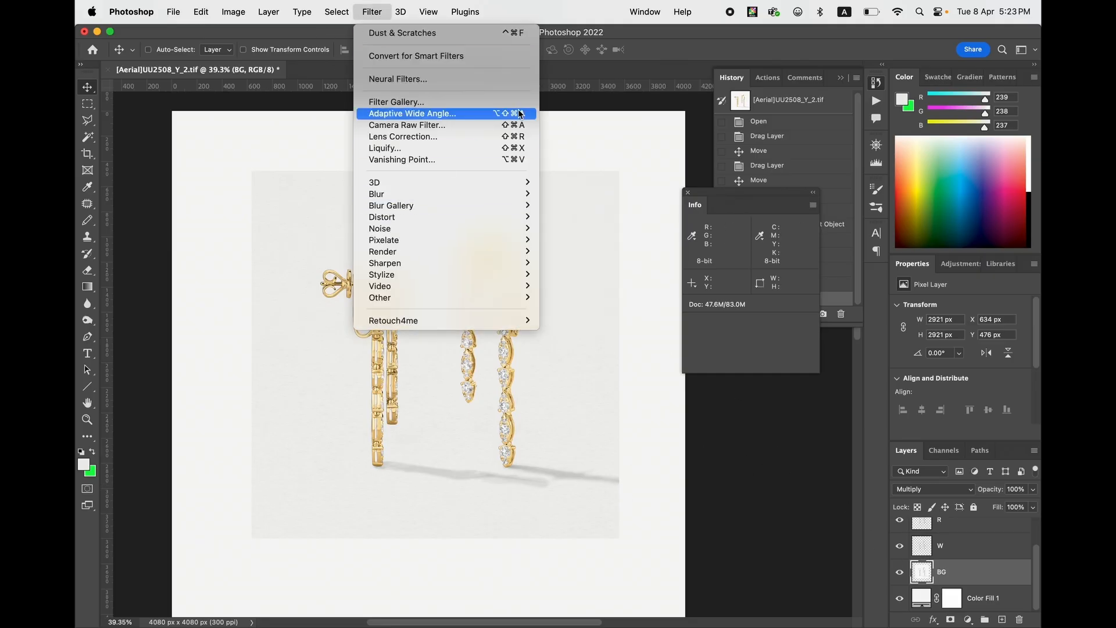
click(656, 44)
key(z)
drag(587, 337, 587, 332)
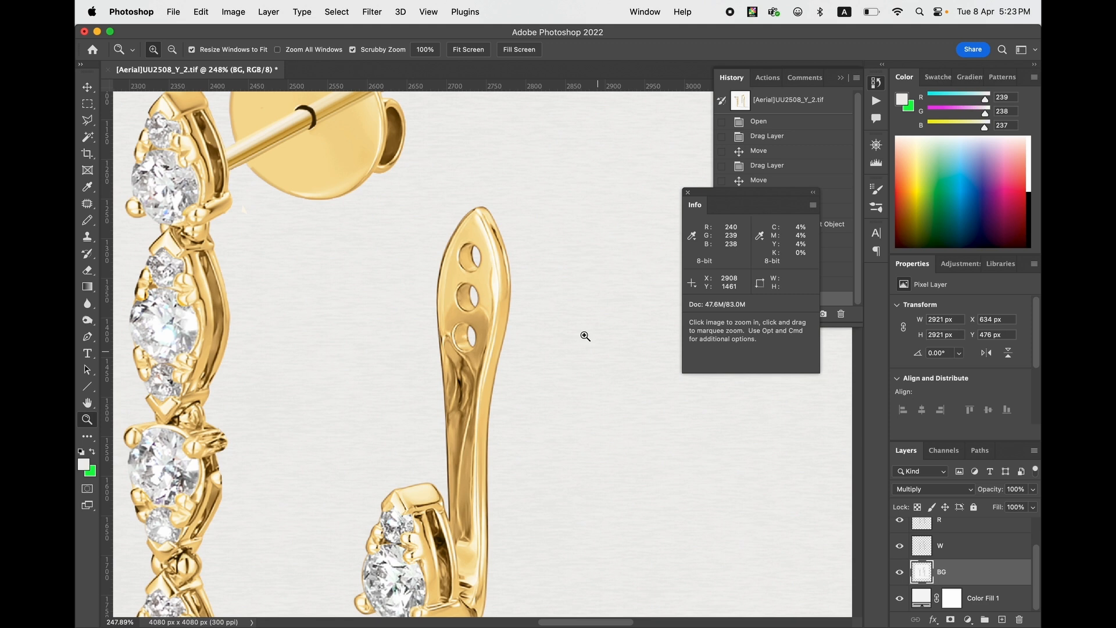
click(375, 13)
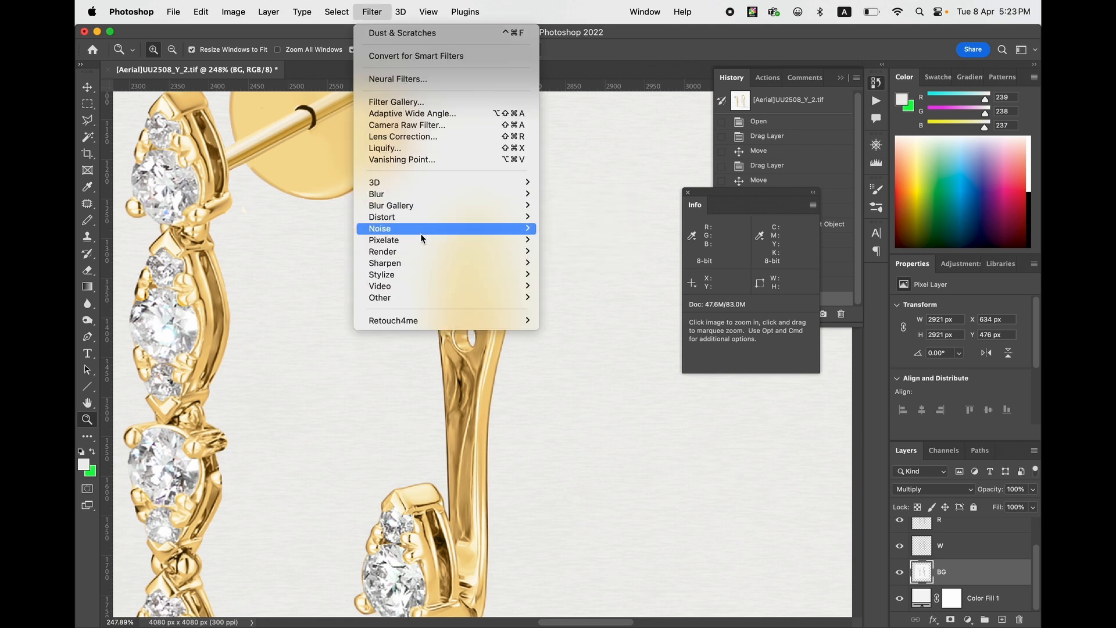
mouse_move(422, 239)
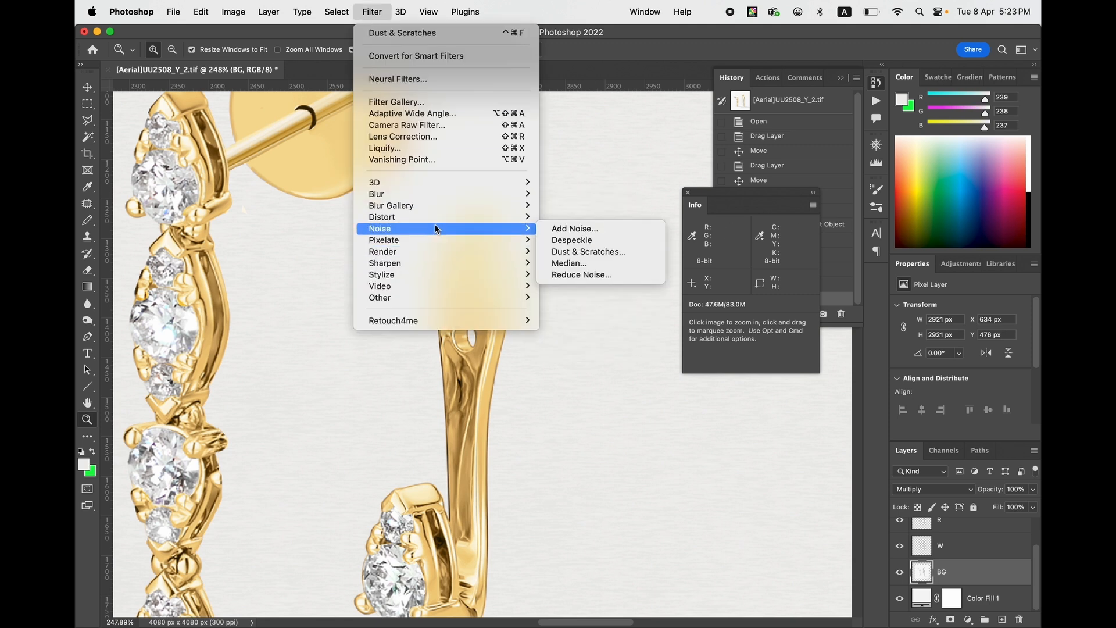
click(571, 252)
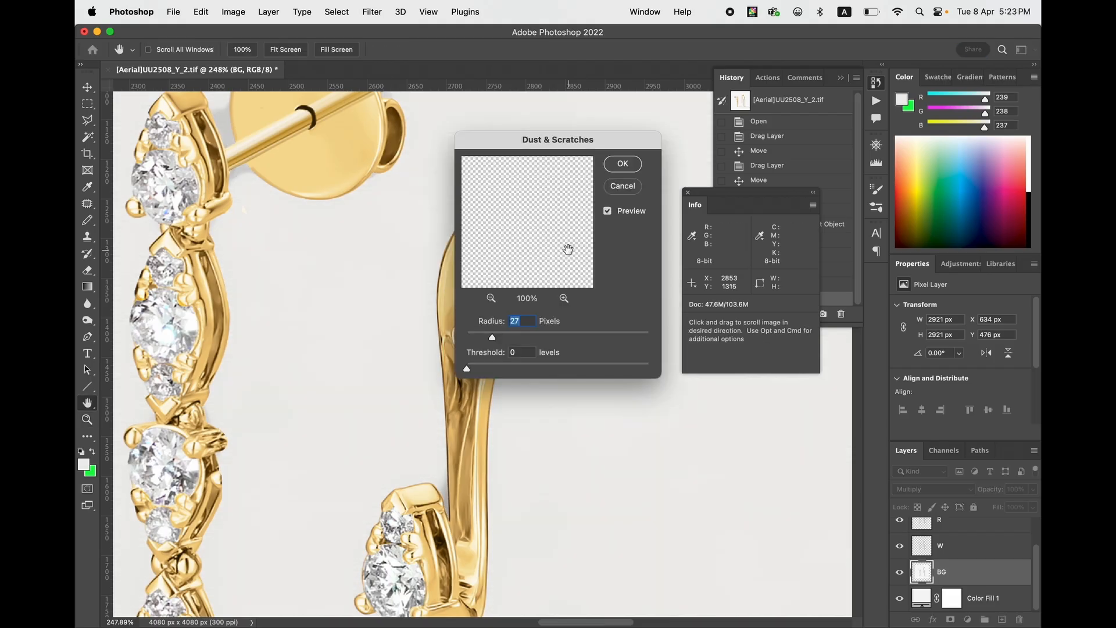
key(super+minus)
key(super+plus)
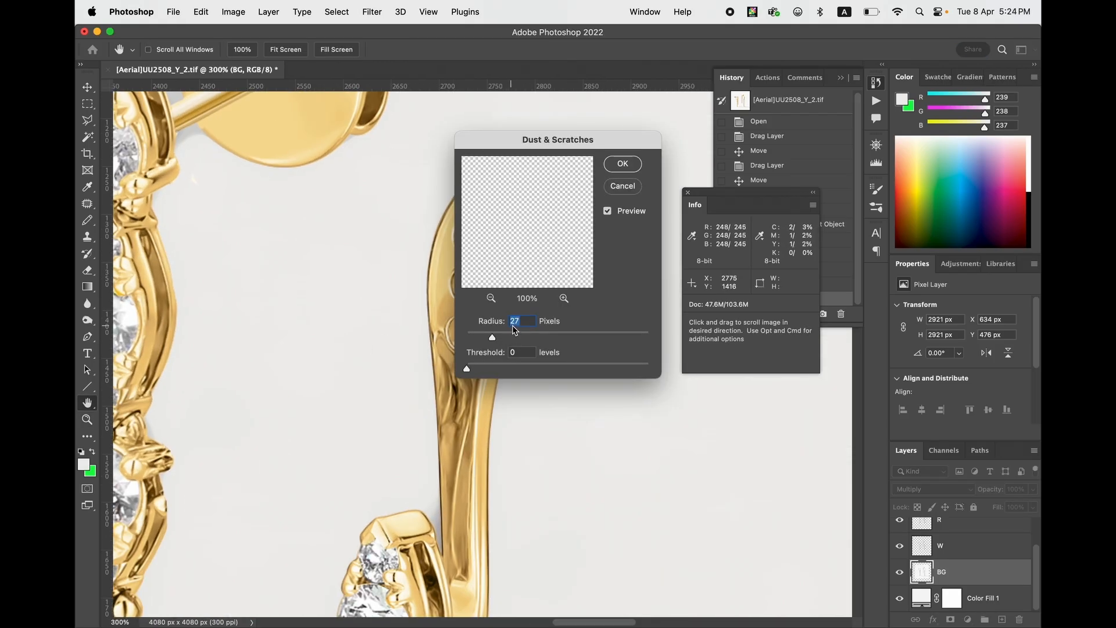
click(622, 164)
- Compare the background texture around the earrings before and after Dust & Scratches, ending on the filtered state
key(super+minus)
key(super+minus)
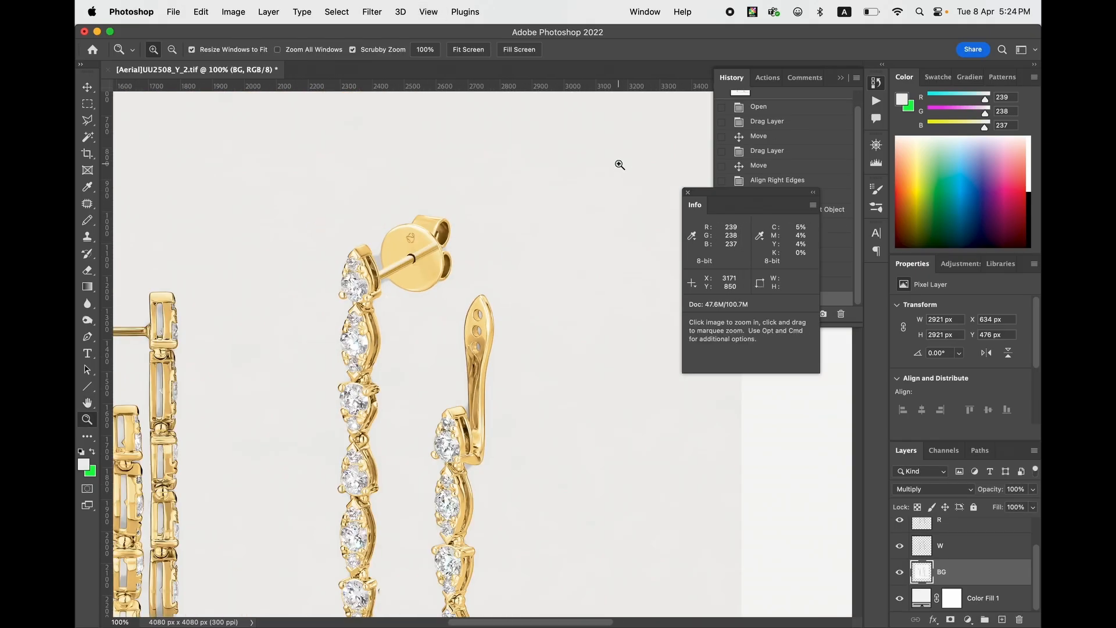
key(v)
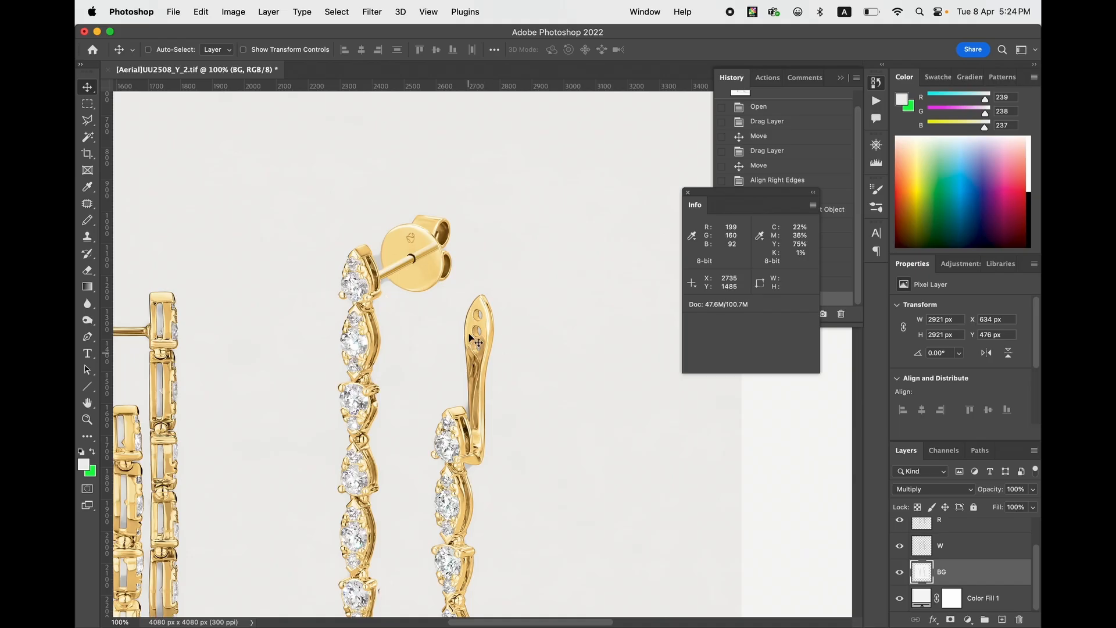
key(super+space)
drag(481, 341, 529, 381)
click(877, 101)
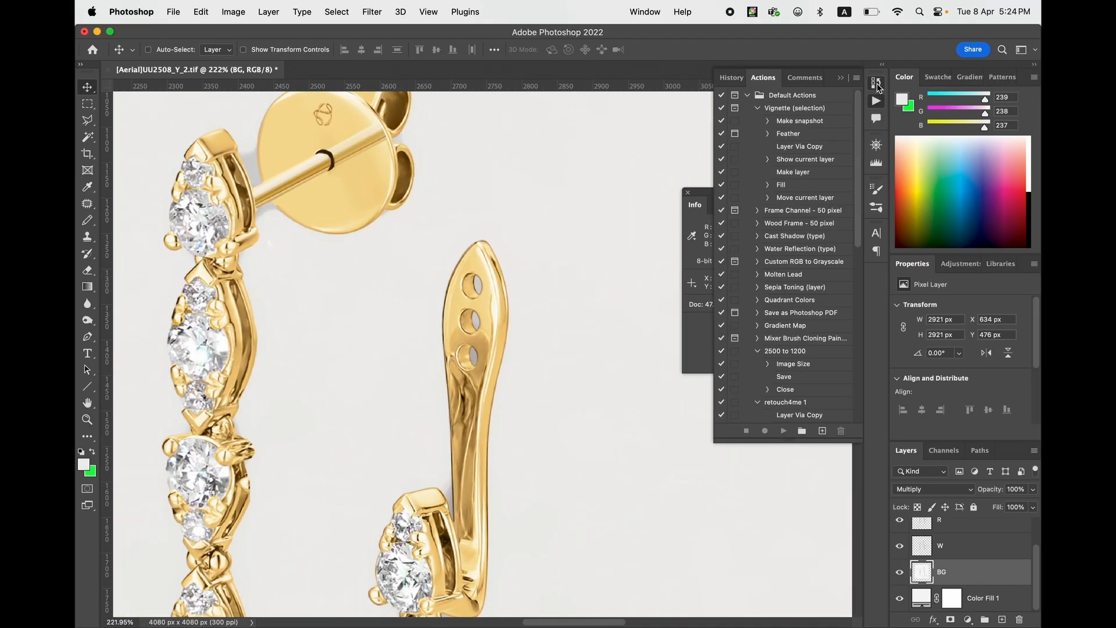
click(875, 84)
click(765, 285)
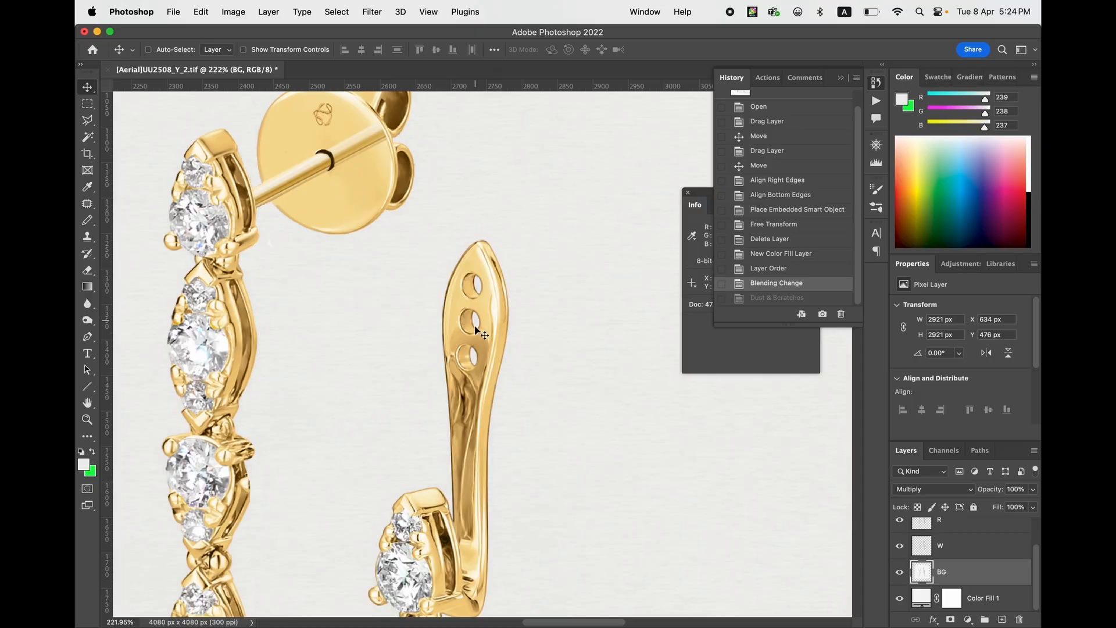
click(752, 298)
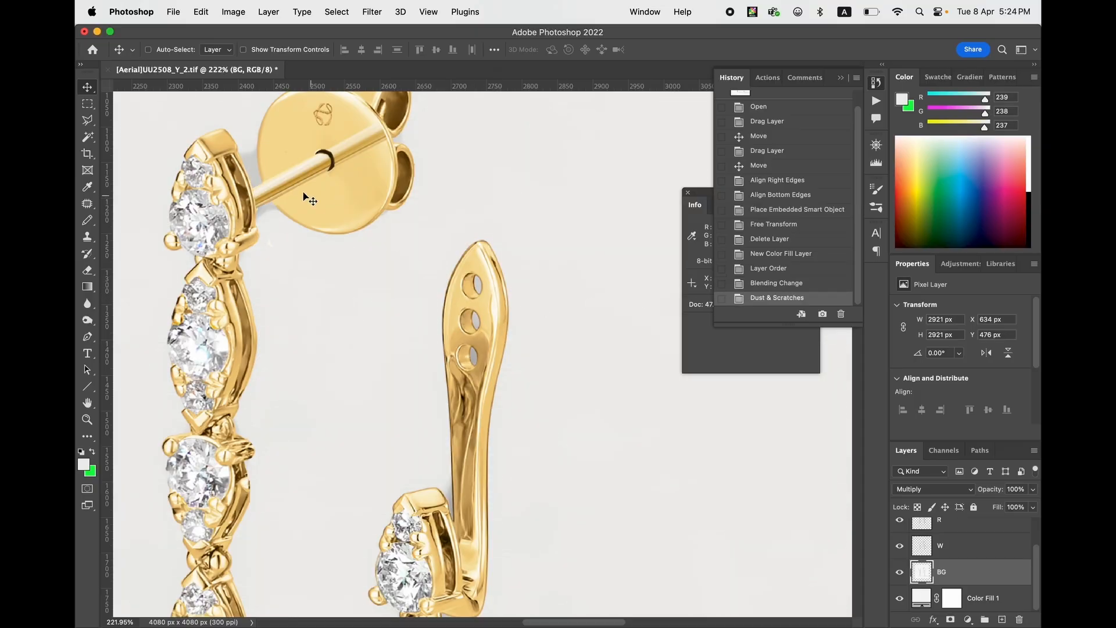
click(751, 284)
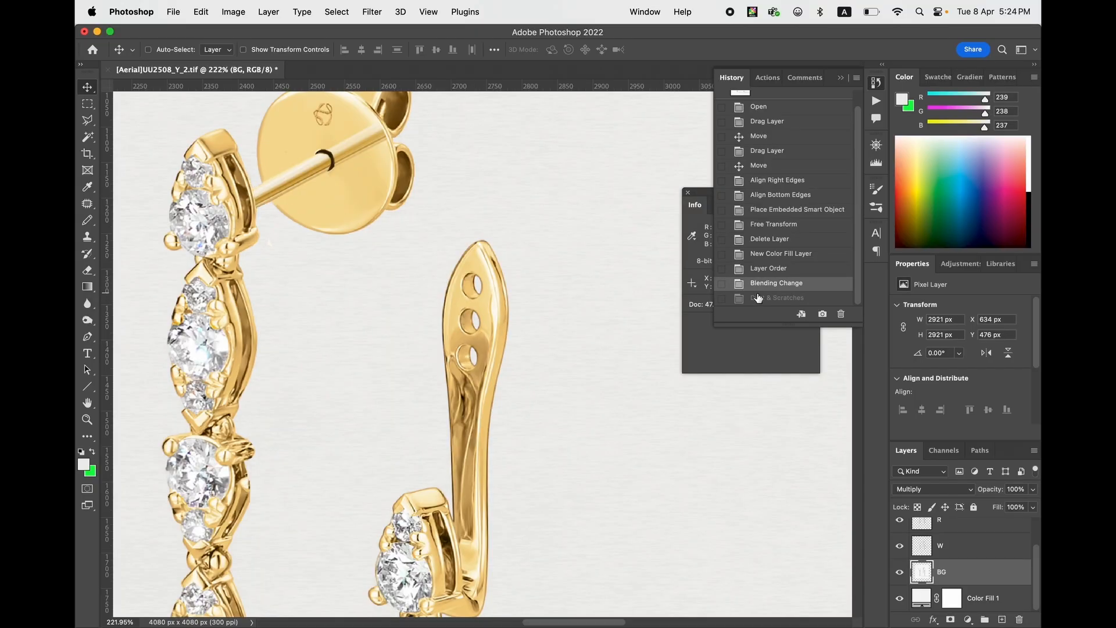
click(759, 298)
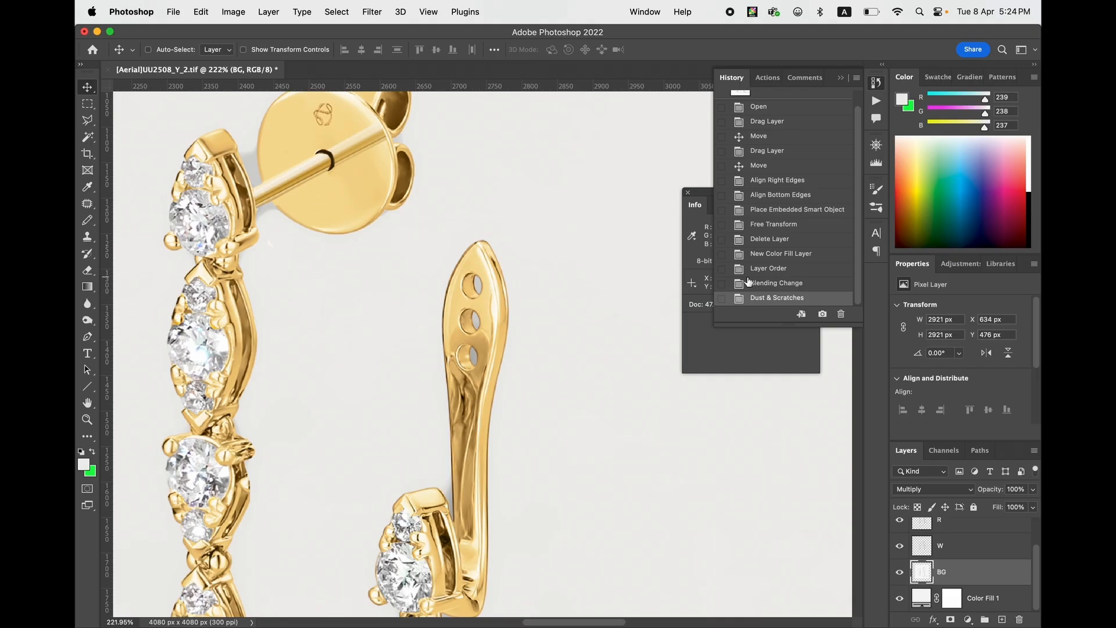
click(770, 283)
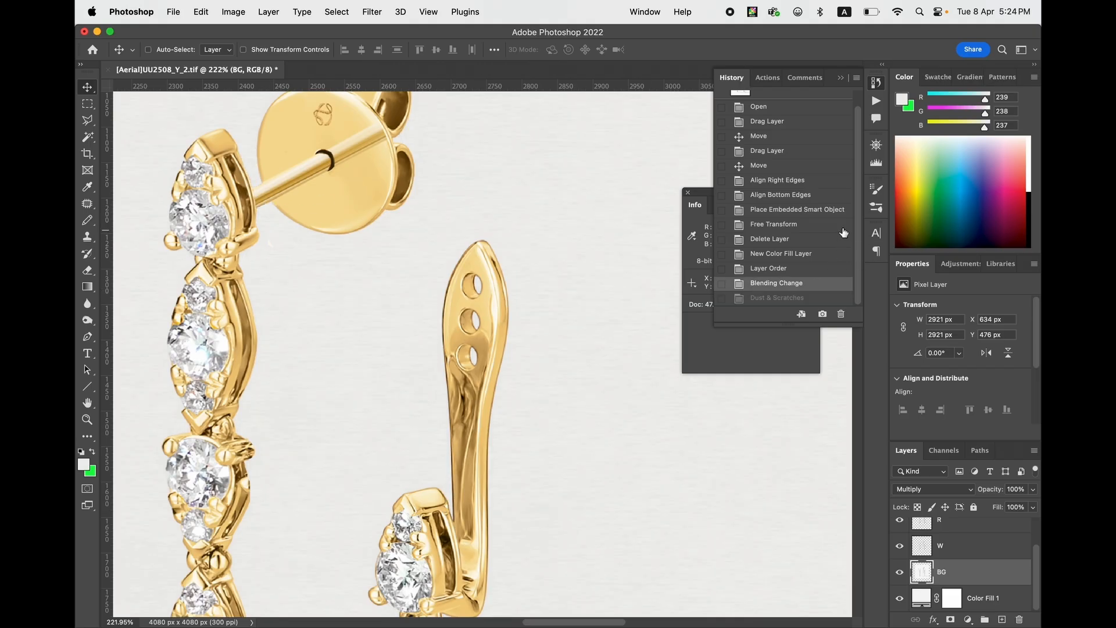
key(super+1)
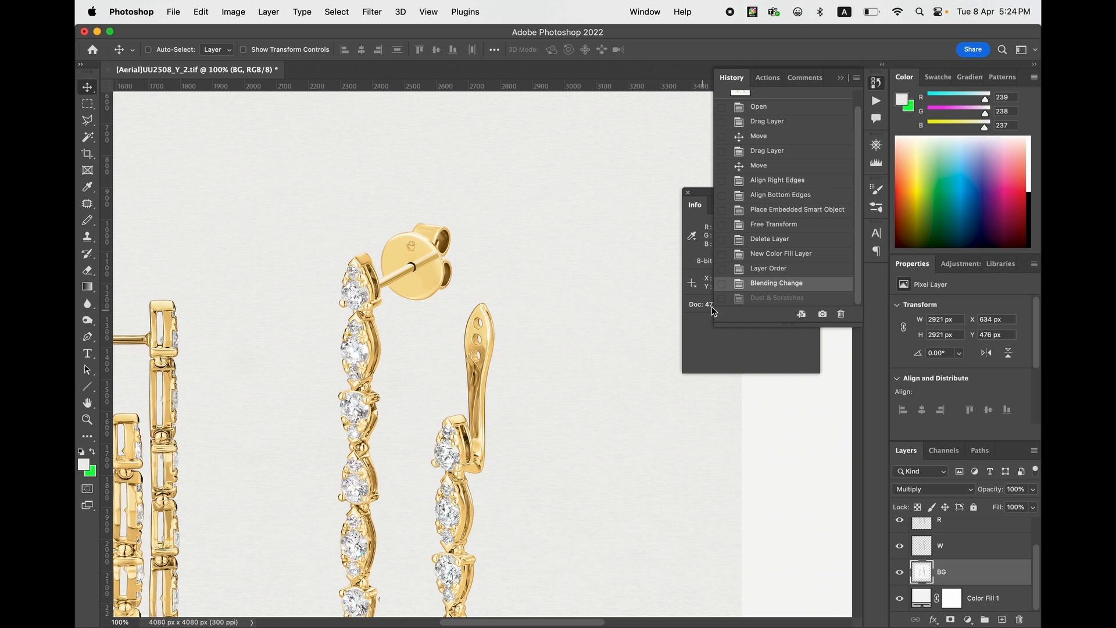
click(772, 298)
- Brighten the BG layer with Curves by moving the RGB white point to input 243, output 255
key(super+minus)
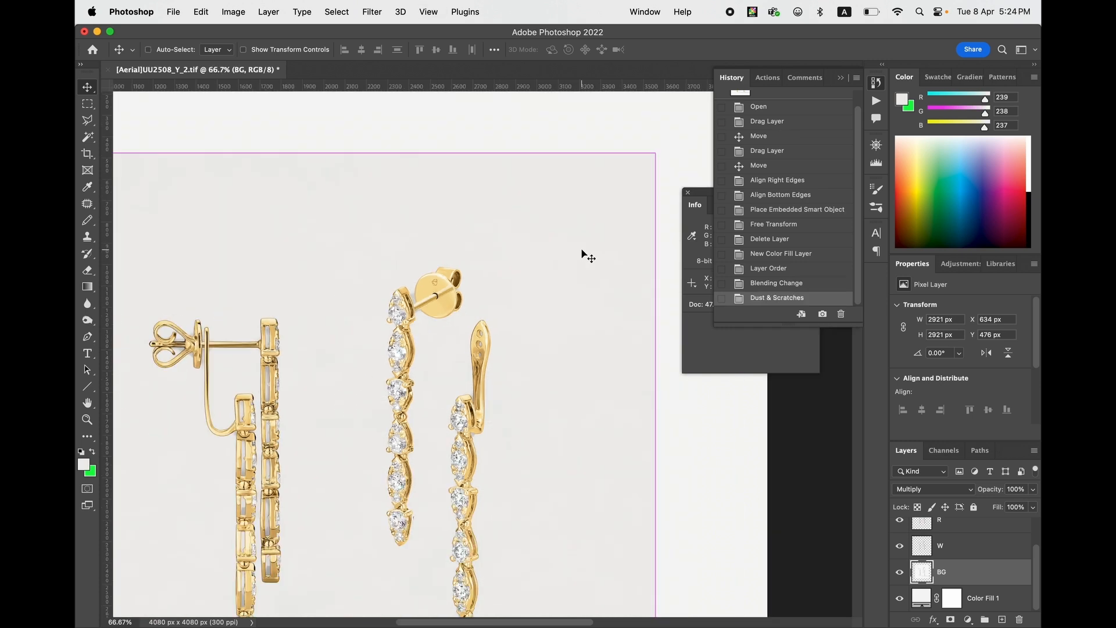
drag(440, 341, 543, 277)
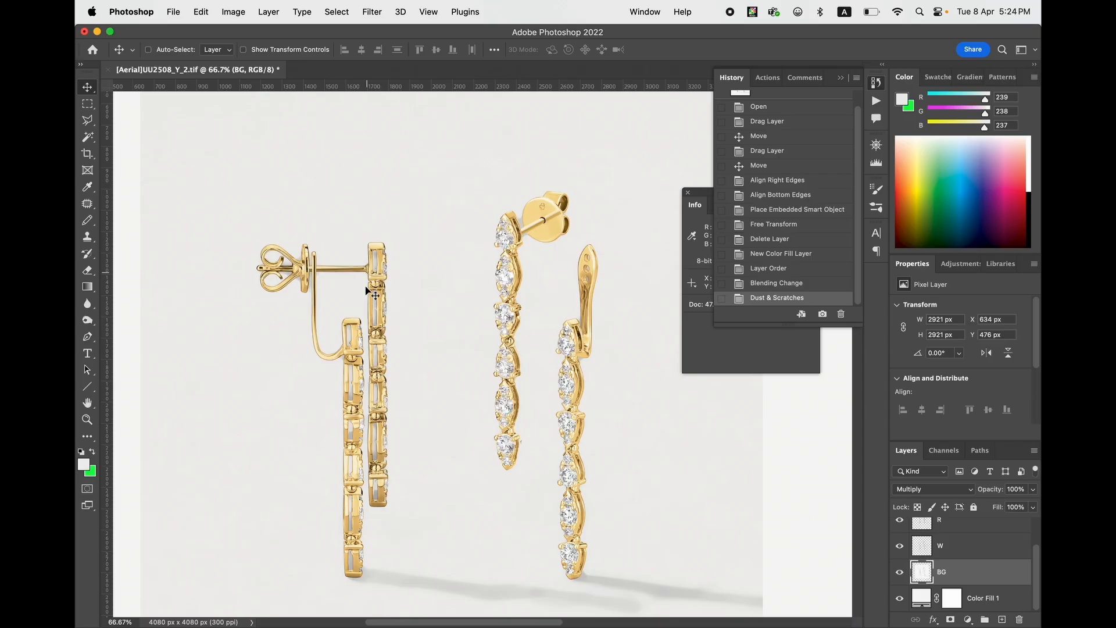
key(super+m)
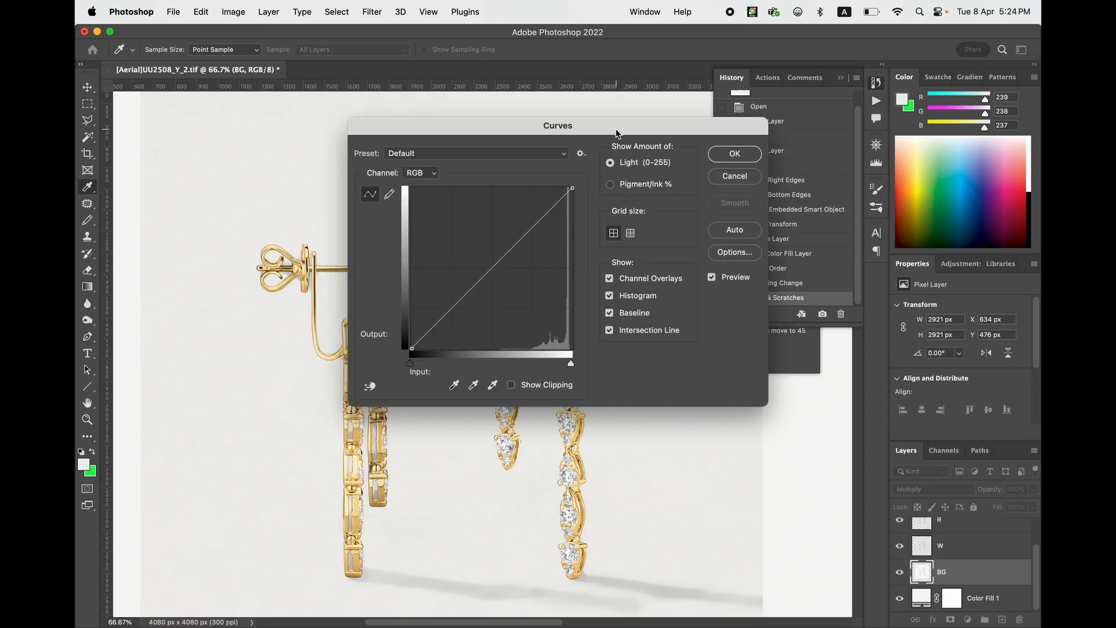
click(721, 259)
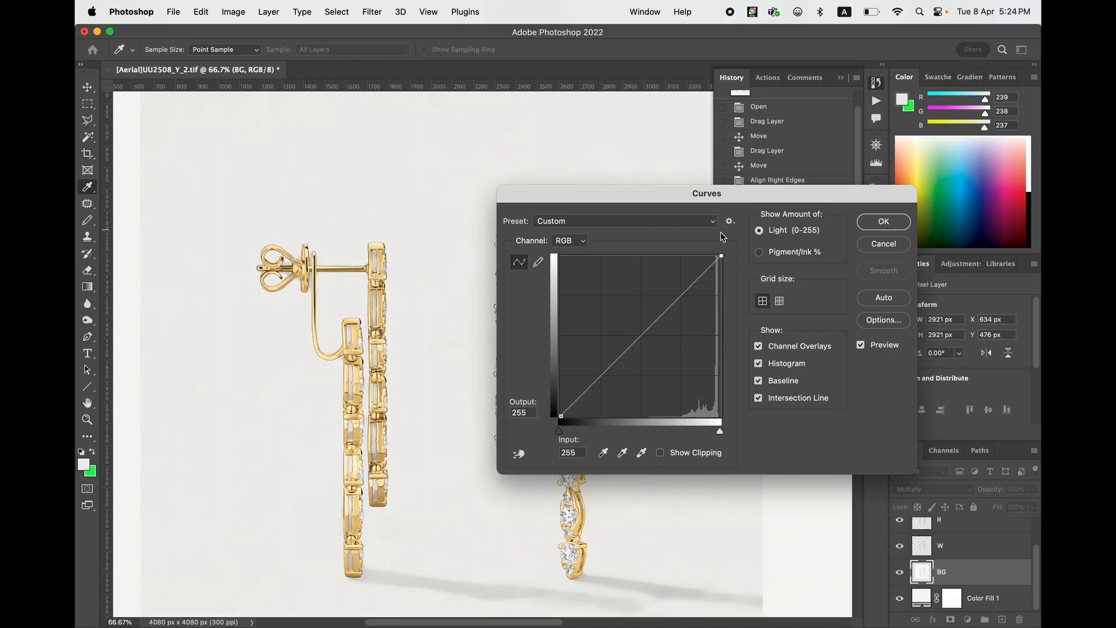
drag(721, 255, 714, 255)
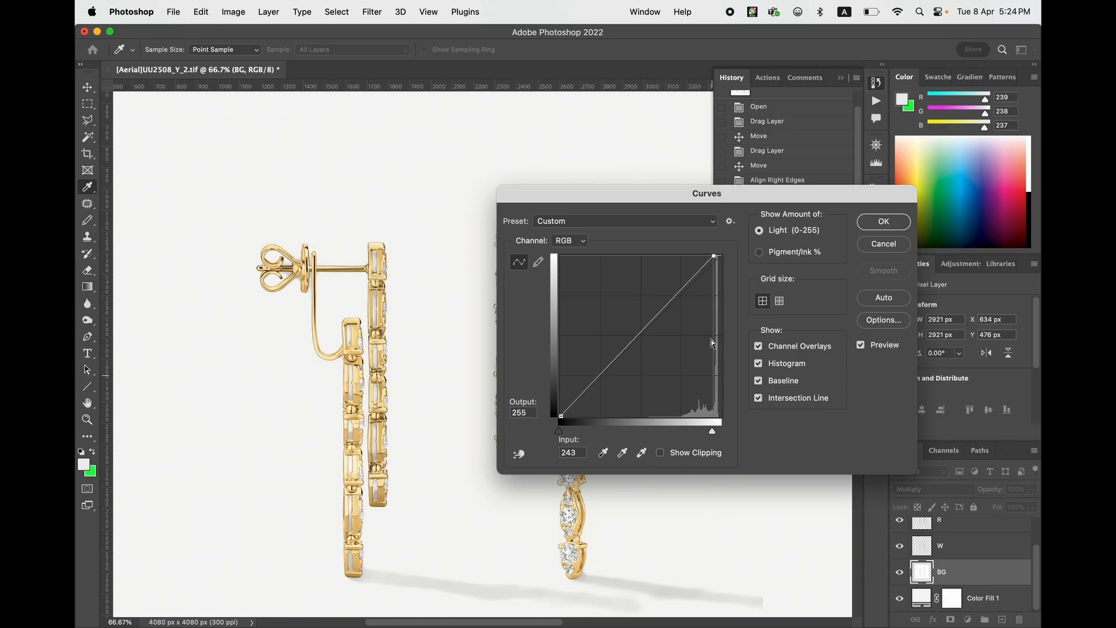
click(865, 227)
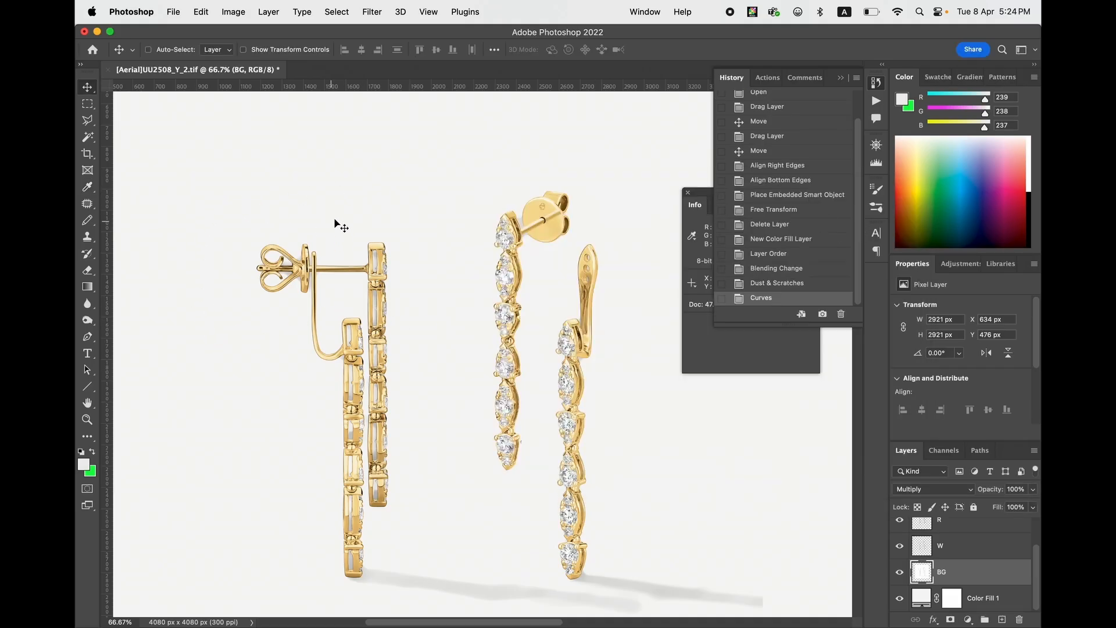
- Collapse the history list and inspect how the brightened BG layer blends into the surrounding fill colour
scroll(424, 217, left, 3)
scroll(424, 217, up, 1)
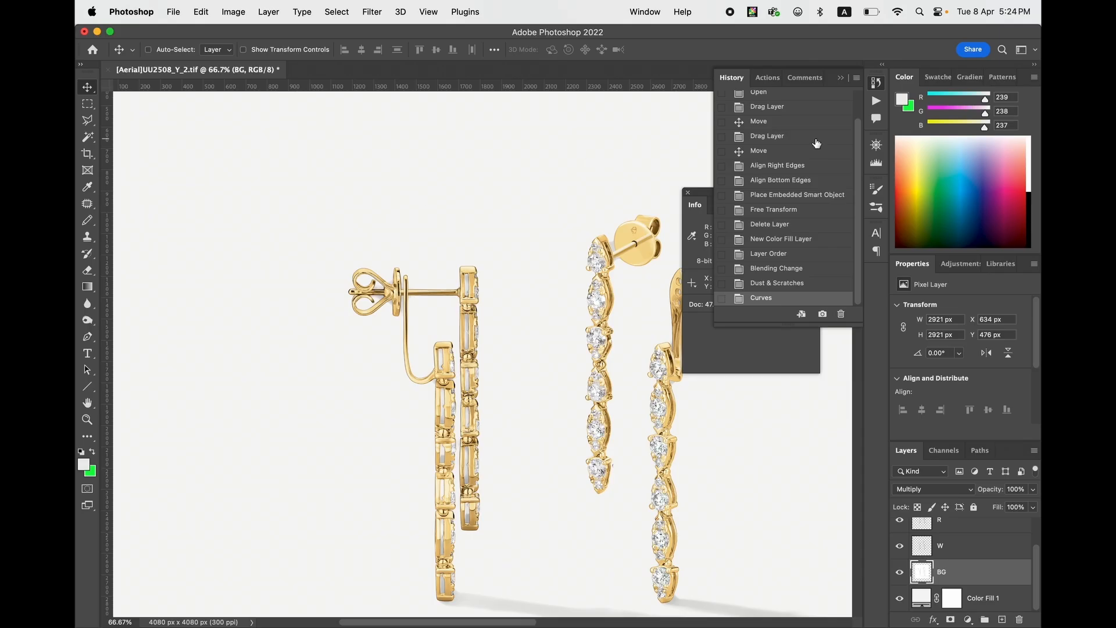
click(877, 104)
click(877, 103)
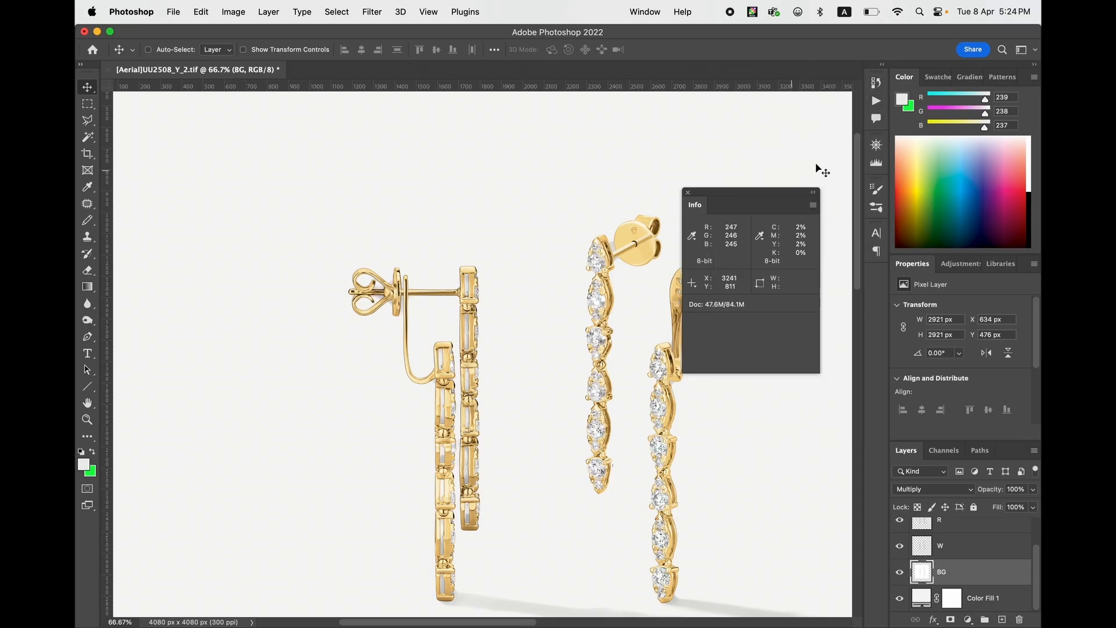
- Show the Navigator and move the Info panel clear of it, bringing the earring shadows into view
click(876, 145)
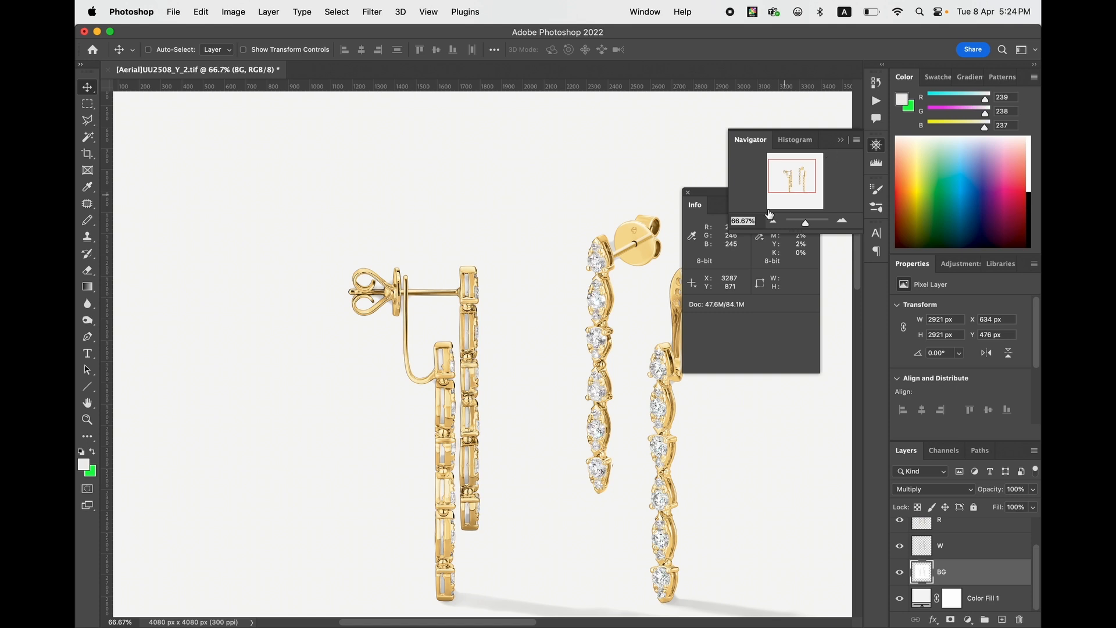
drag(715, 196, 740, 258)
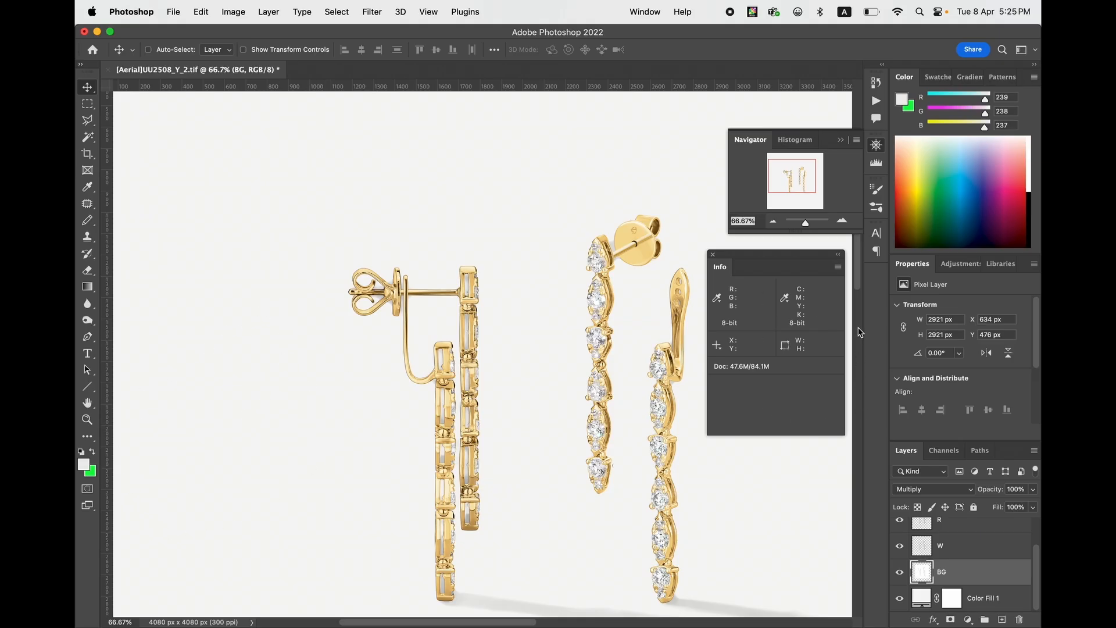
scroll(657, 454, down, 4)
scroll(657, 454, right, 5)
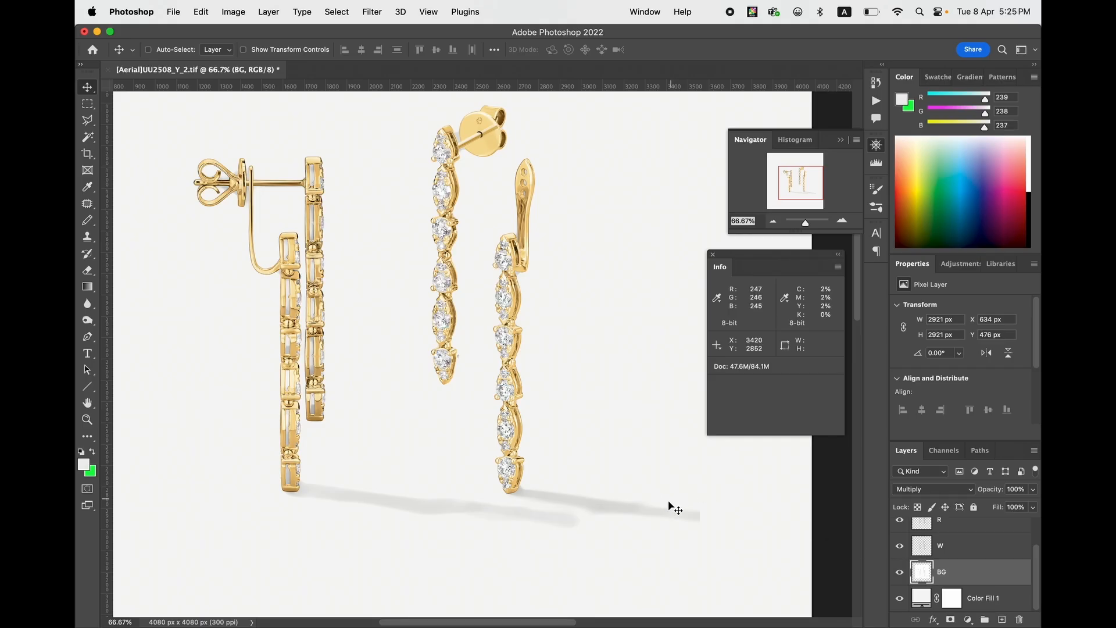
- Try to cover the blunt end of the longest earring shadow on the BG layer with a 400 px Pencil in the current light grey
key(e)
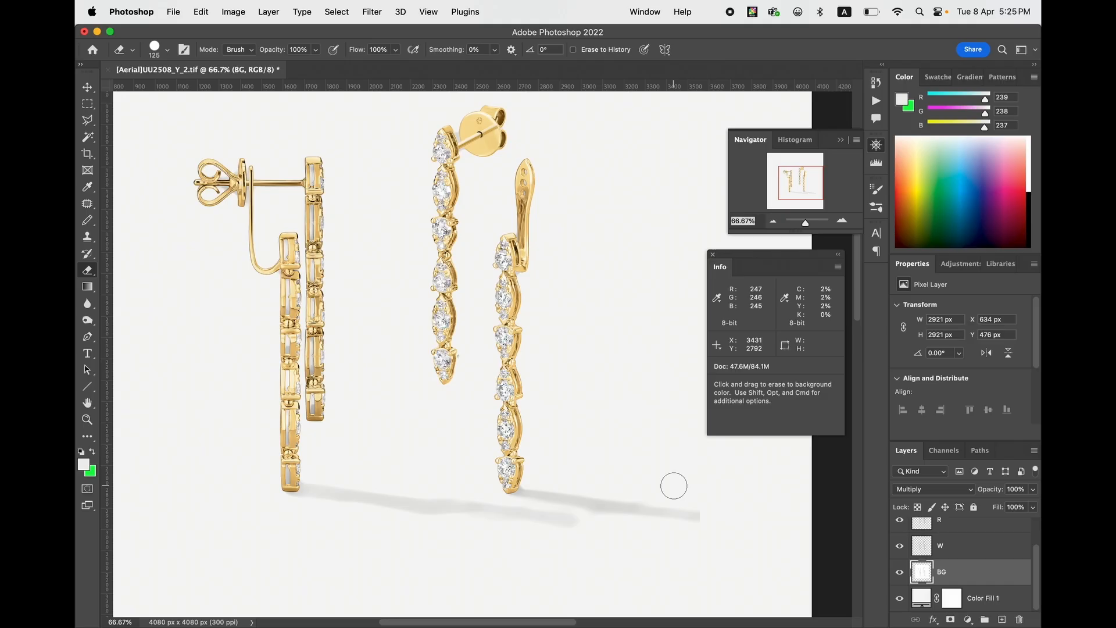
key(bracketright)
key(bracketright)
key(bracketright)
key(b)
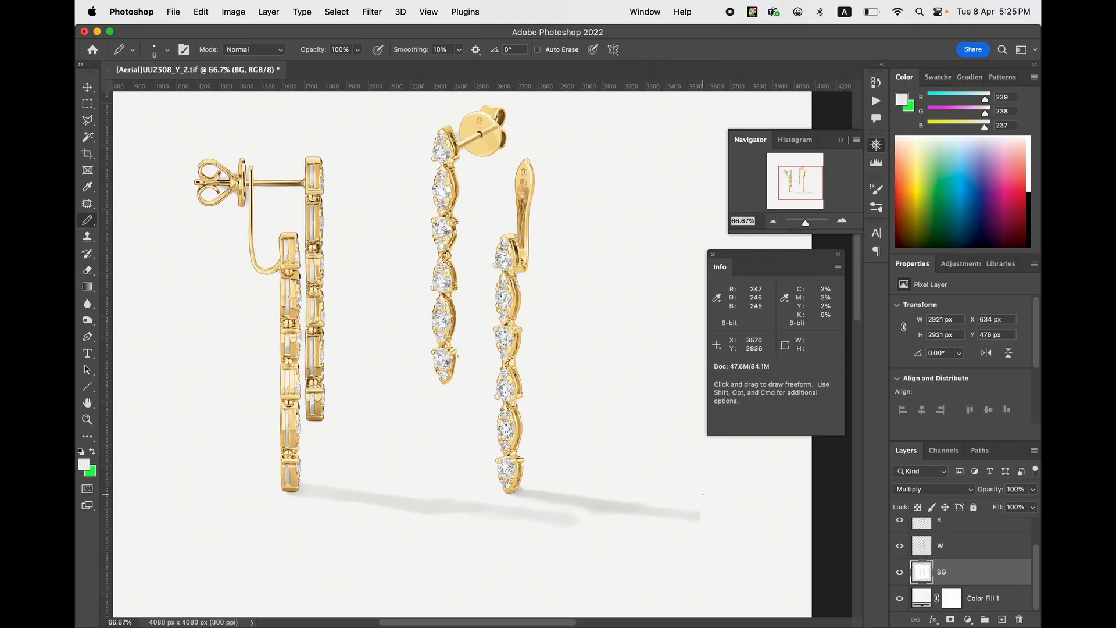
key(bracketright)
key(bracketright)
key(bracketright)
key(bracketright)
key(bracketright)
key(bracketright)
key(bracketright)
key(bracketright)
key(bracketright)
key(bracketright)
key(bracketright)
key(bracketright)
key(bracketright)
key(bracketright)
key(bracketright)
key(bracketright)
key(bracketright)
key(bracketright)
key(bracketright)
key(bracketright)
key(bracketright)
right_click(706, 501)
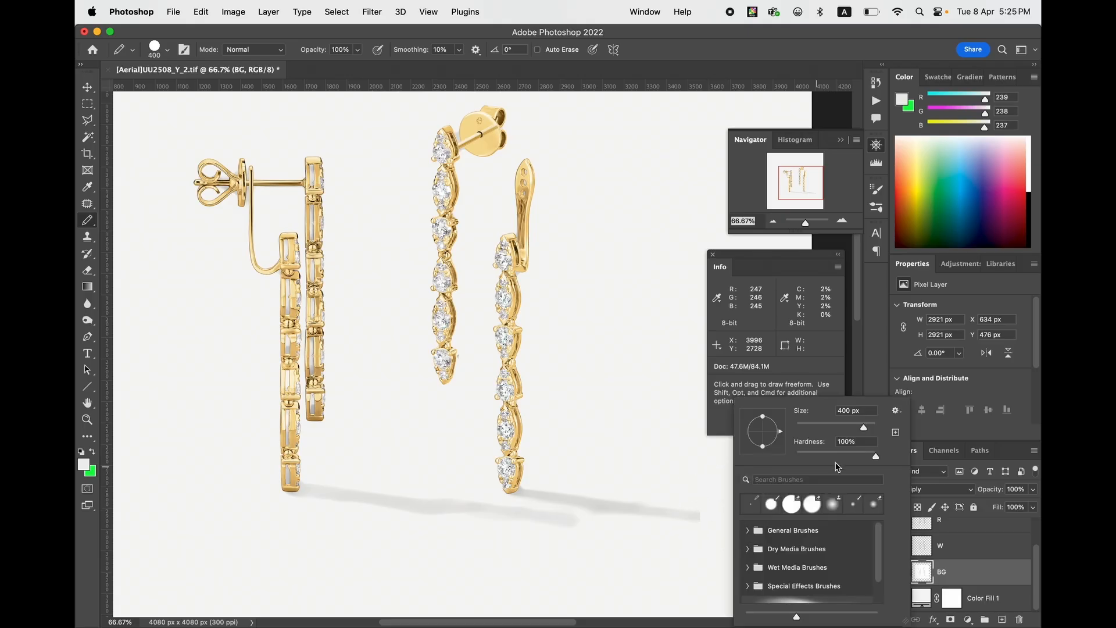
click(693, 500)
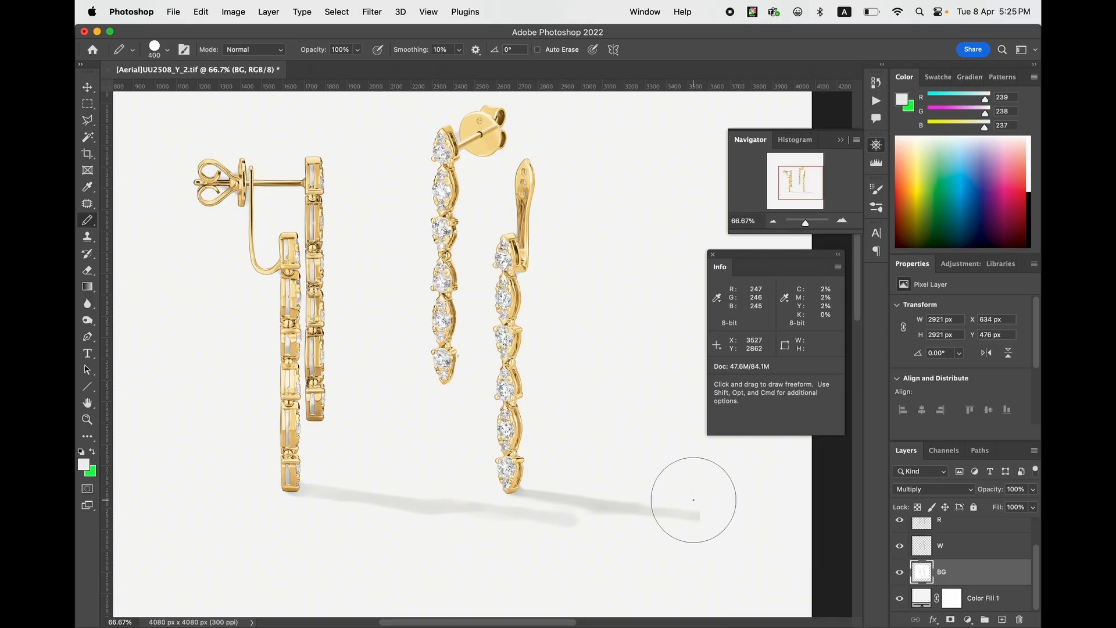
drag(693, 499, 703, 502)
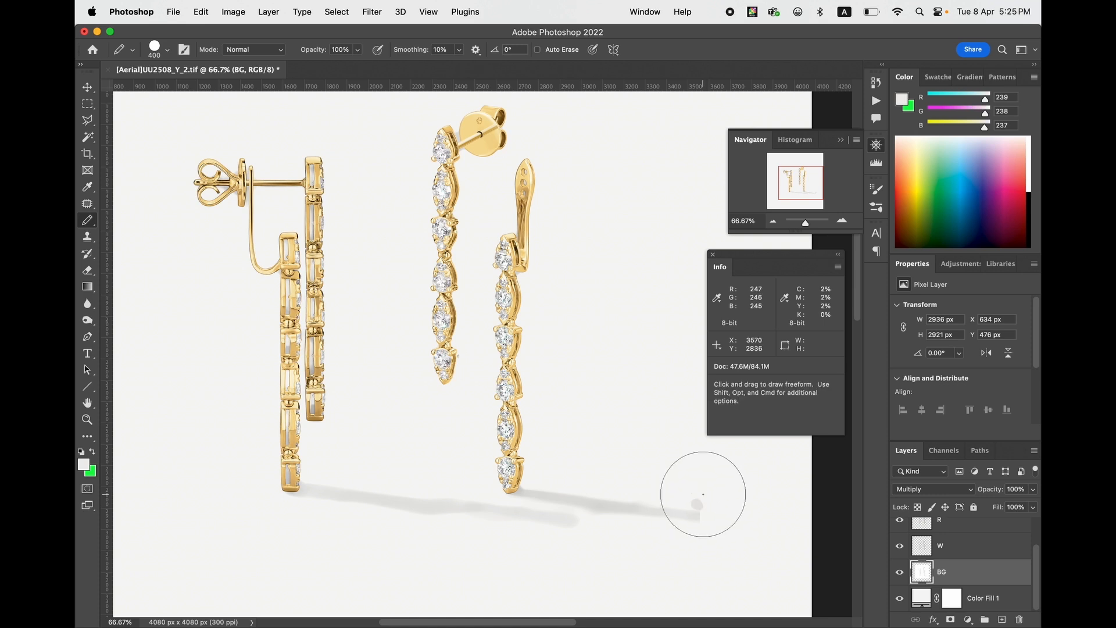
- Make white the foreground colour and paint over the grey dab and blunt shadow end with the 400 px Pencil
key(d)
key(x)
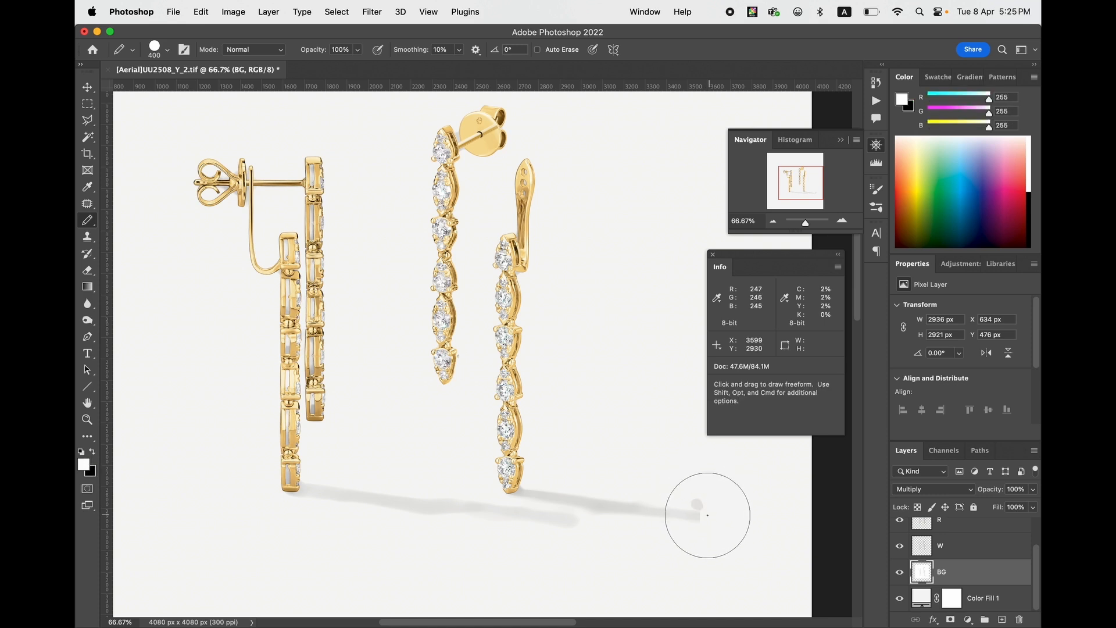
drag(705, 510, 708, 506)
right_click(710, 492)
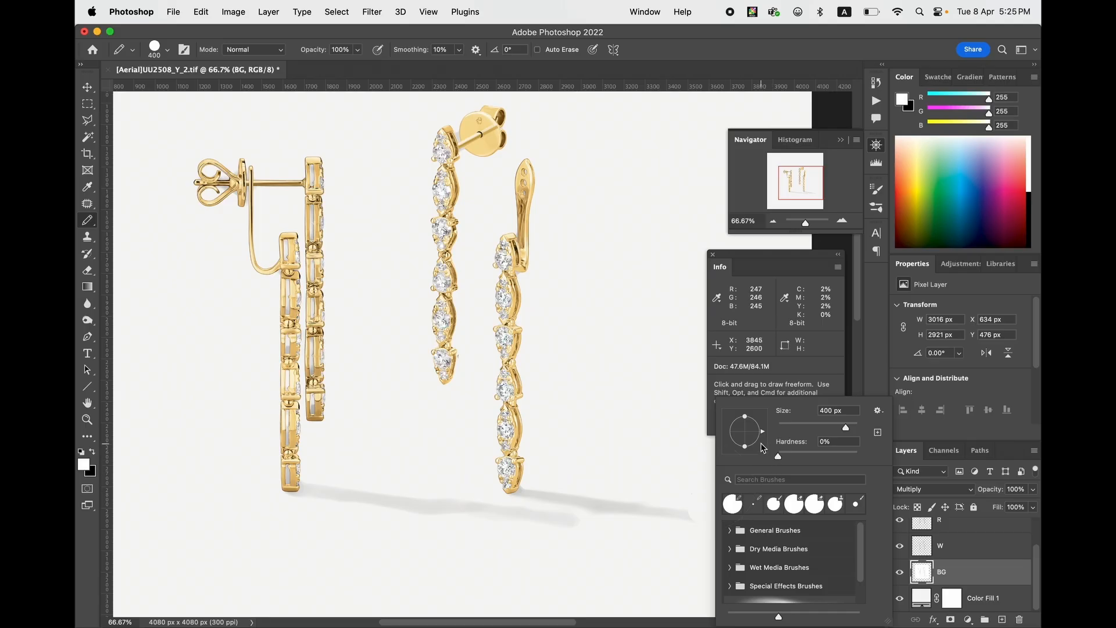
- Switch from the Pencil to the Brush tool with a soft tip at 0% hardness
click(93, 223)
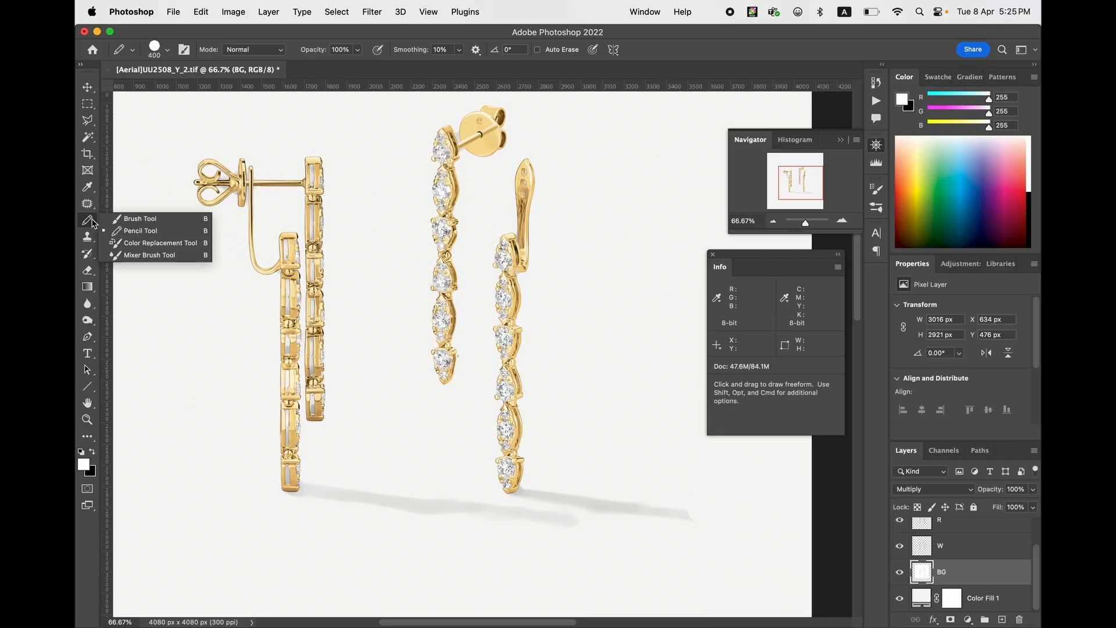
click(139, 219)
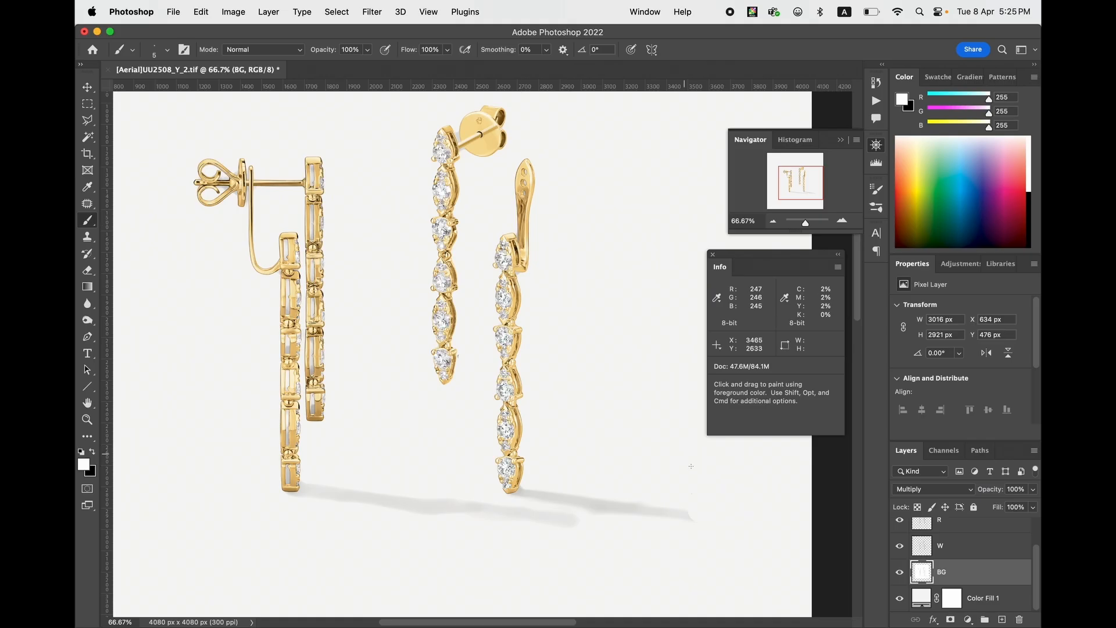
right_click(690, 465)
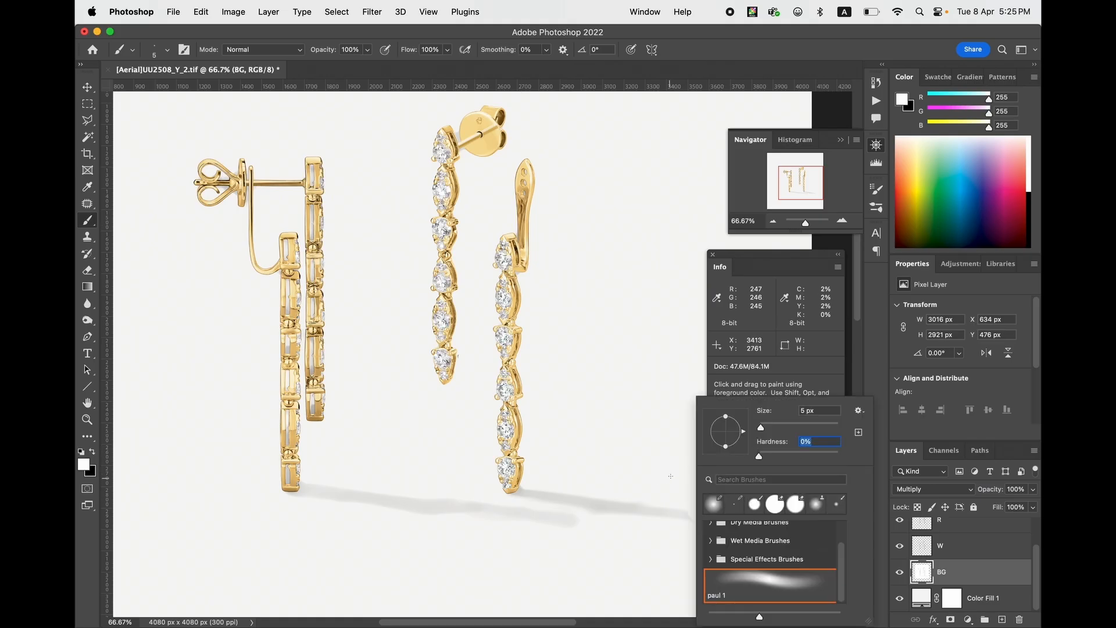
click(700, 38)
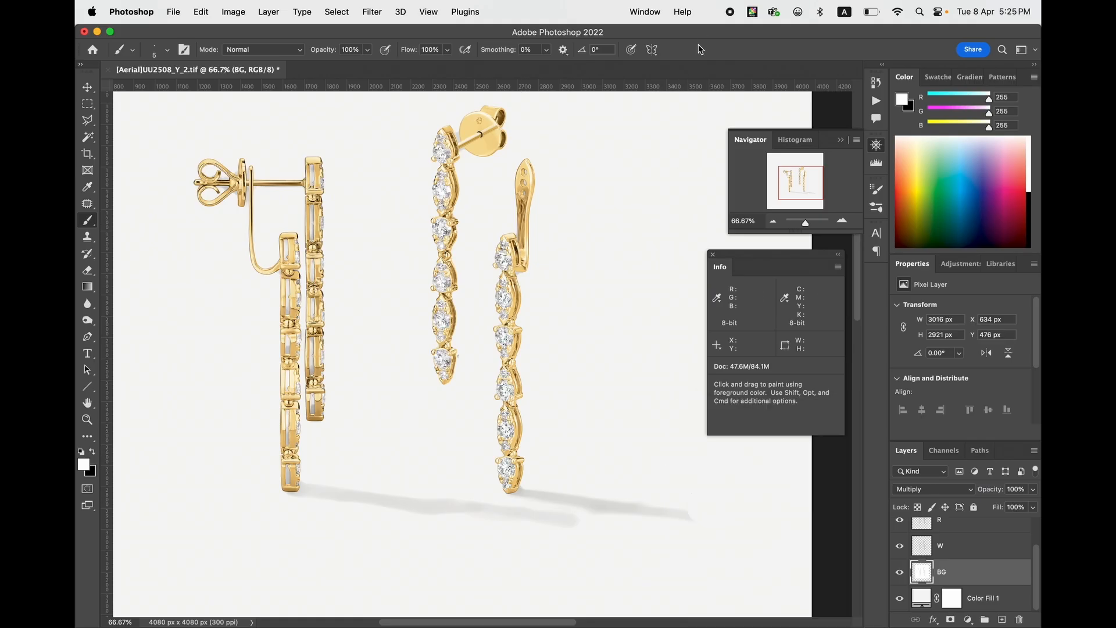
- Fade out the far end of the shadow on the BG layer with white, using the soft brush at 700 px and 600 px
key(])
key(])
key(])
key(])
key(])
key(])
key(])
key(])
key(])
key(])
key(])
key(])
key(])
key(])
key(])
key(])
key(])
key(])
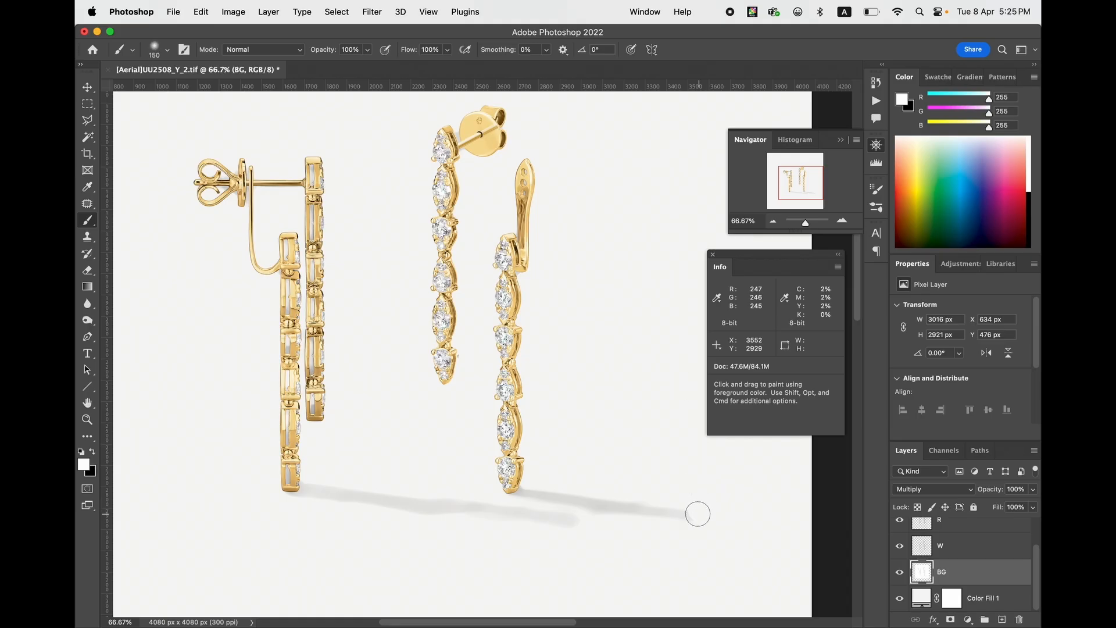
key(])
right_click(723, 498)
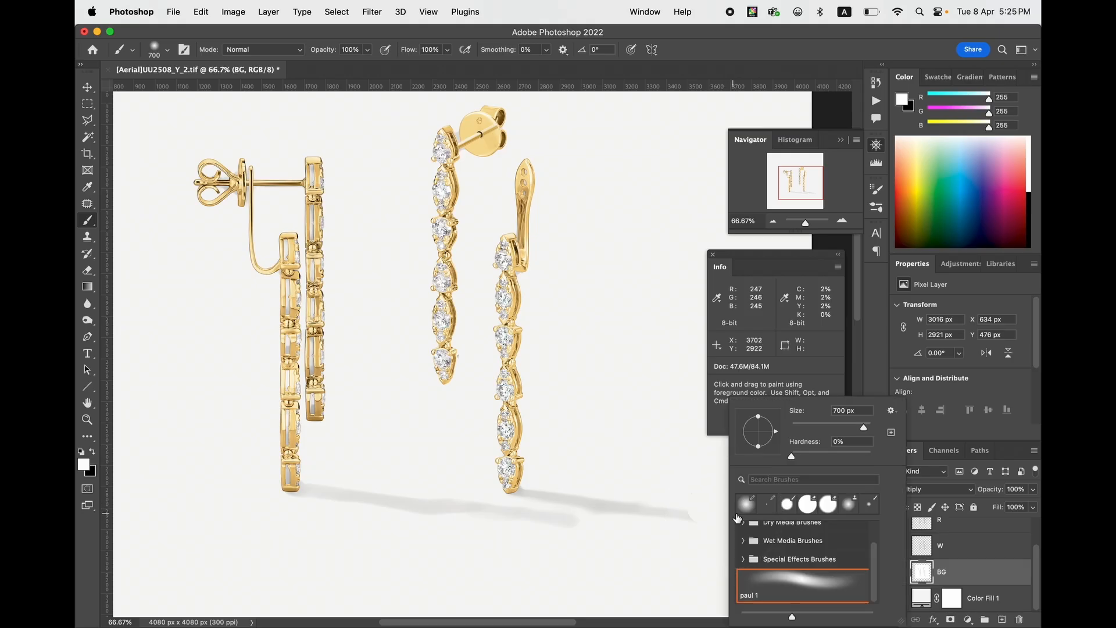
click(699, 513)
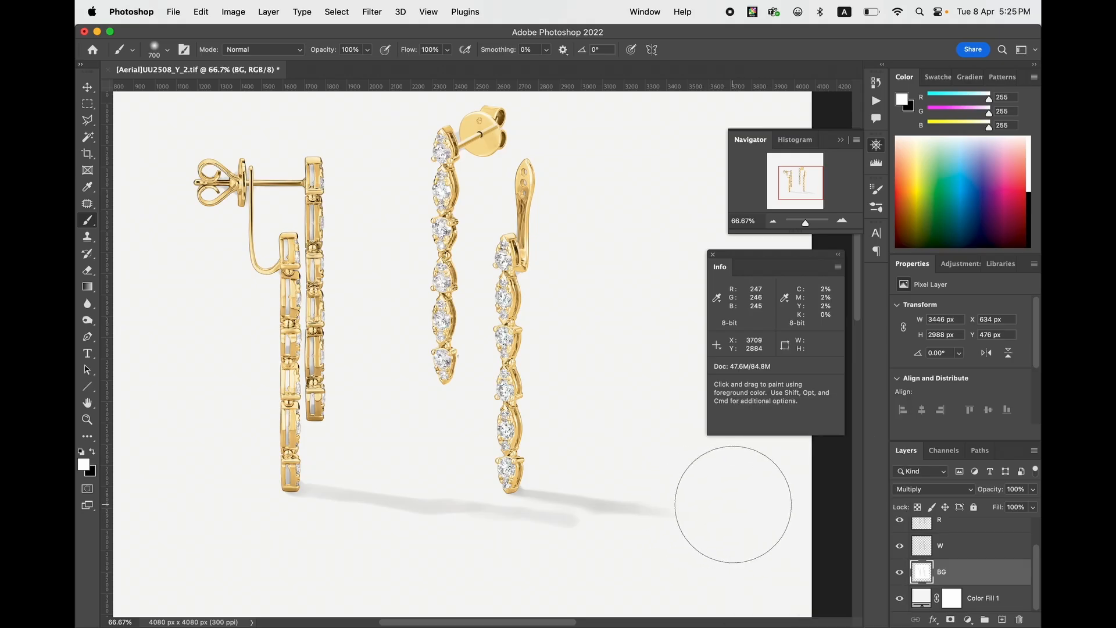
key([)
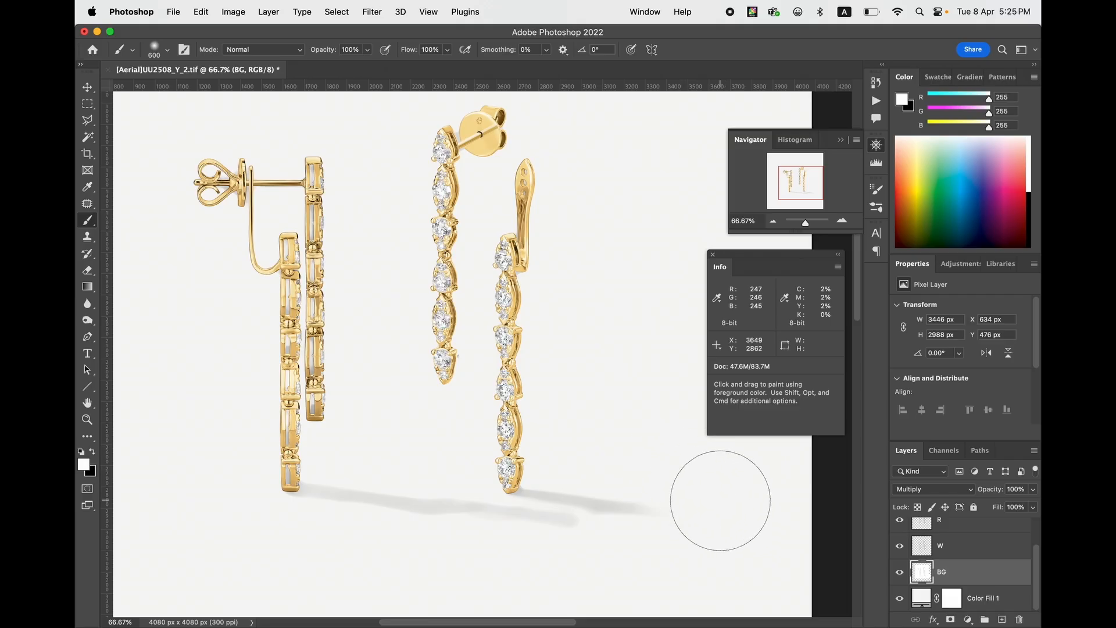
key(v)
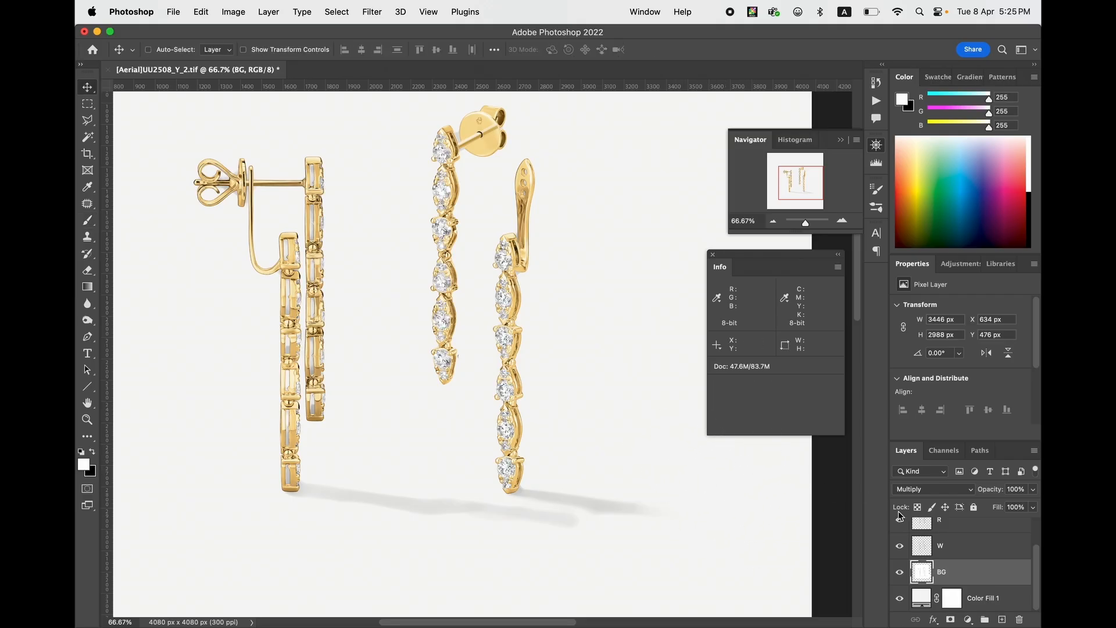
key(super+minus)
key(super+minus)
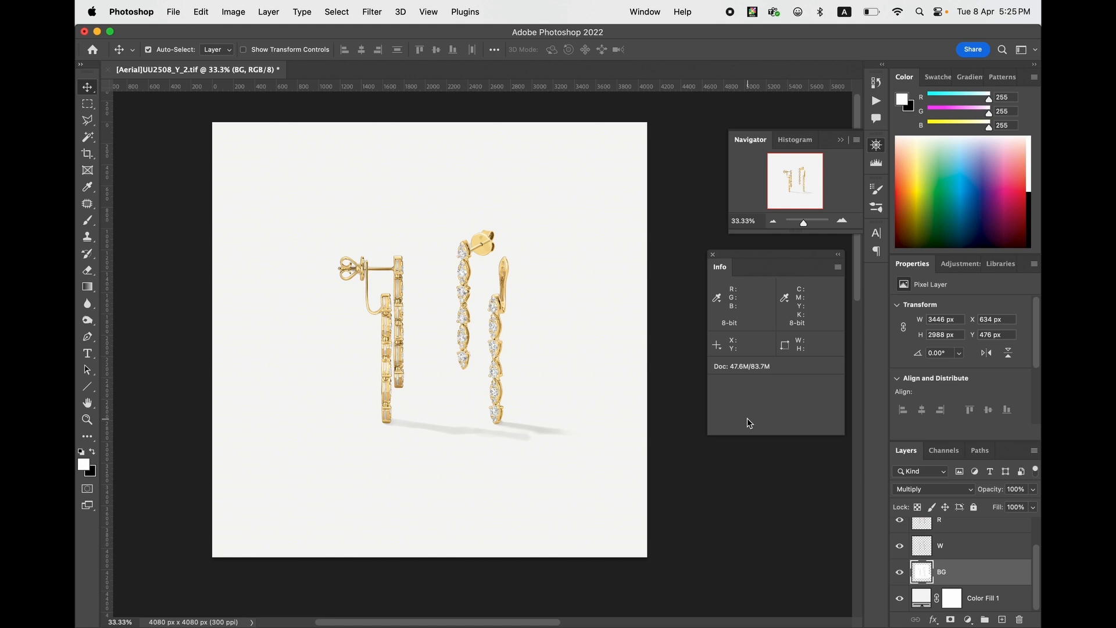
key(super+plus)
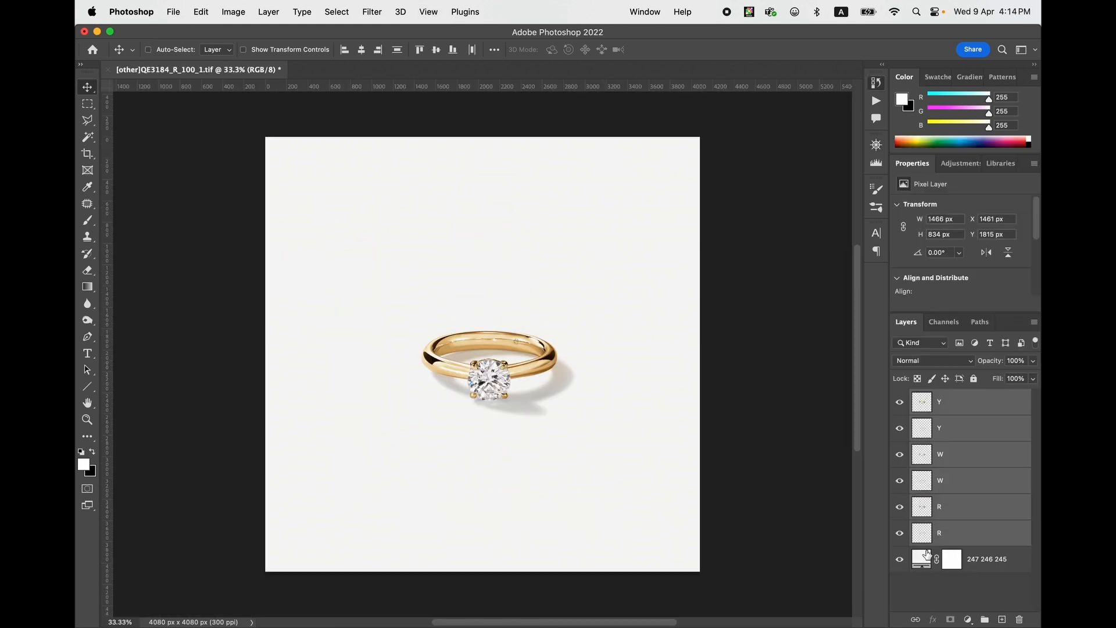
- In the QE3184_R_100_1.tif ring document, compare the image with and without the bottom solid fill and inspect the fill's RGB colour values
click(924, 556)
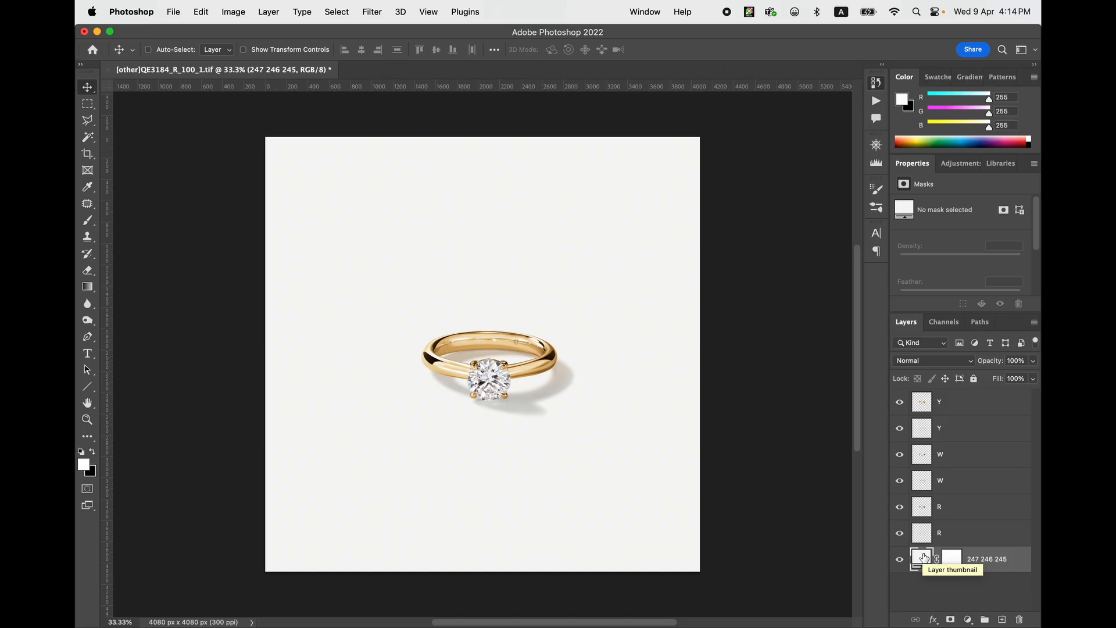
click(900, 559)
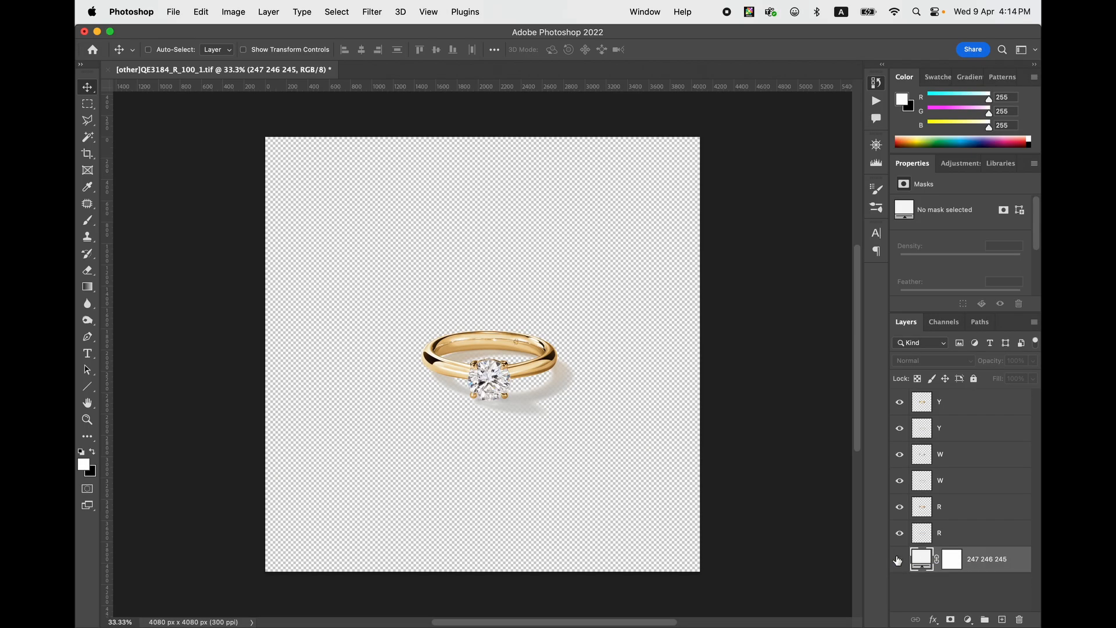
click(900, 560)
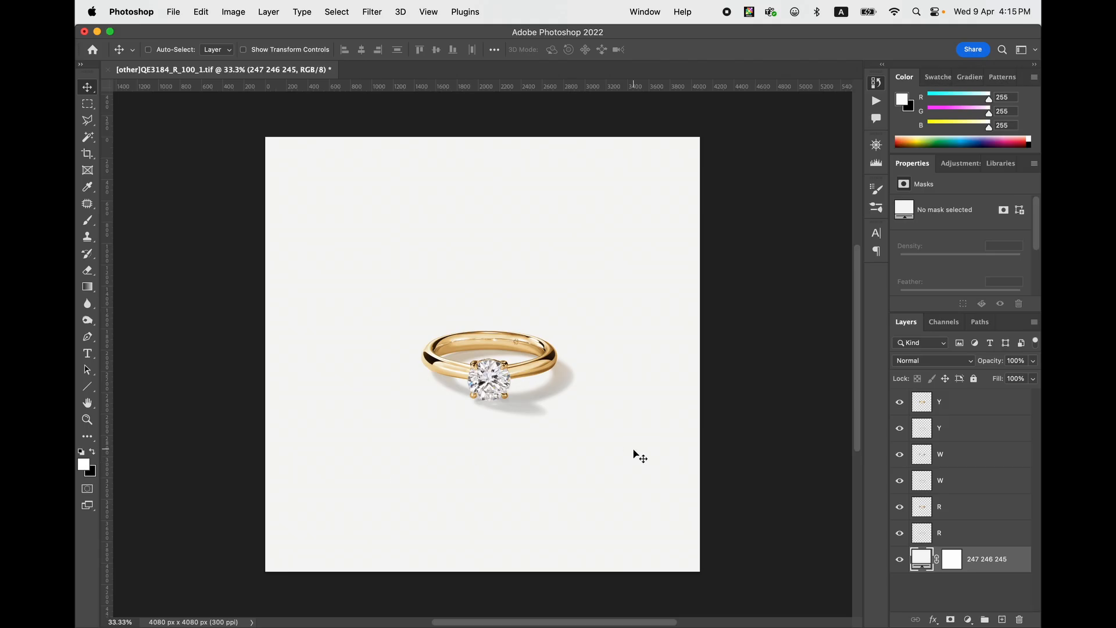
double_click(927, 562)
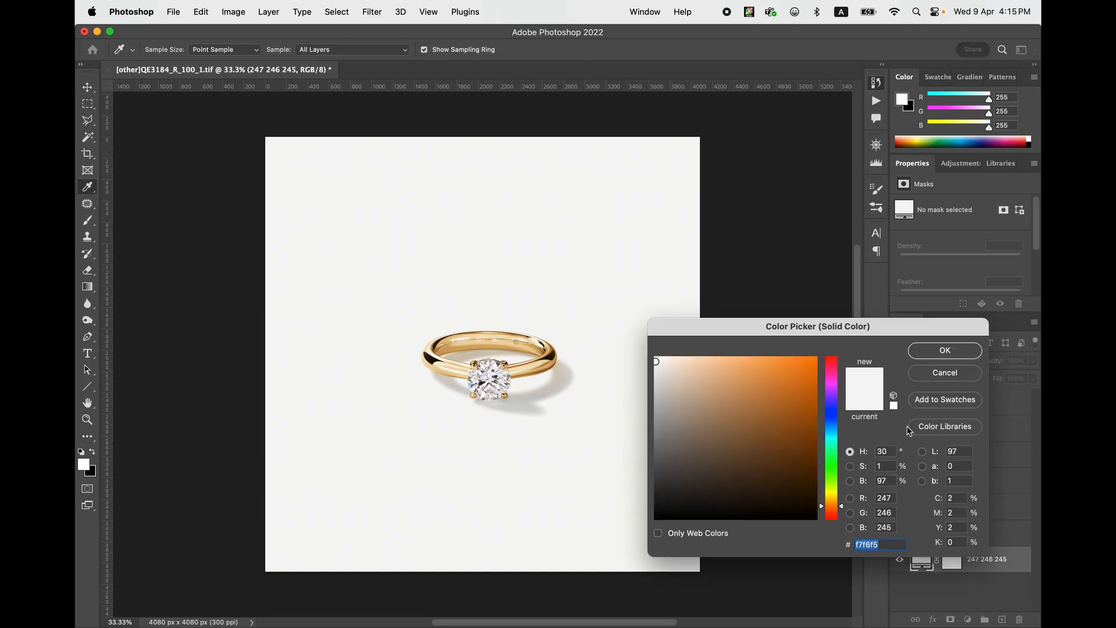
click(928, 379)
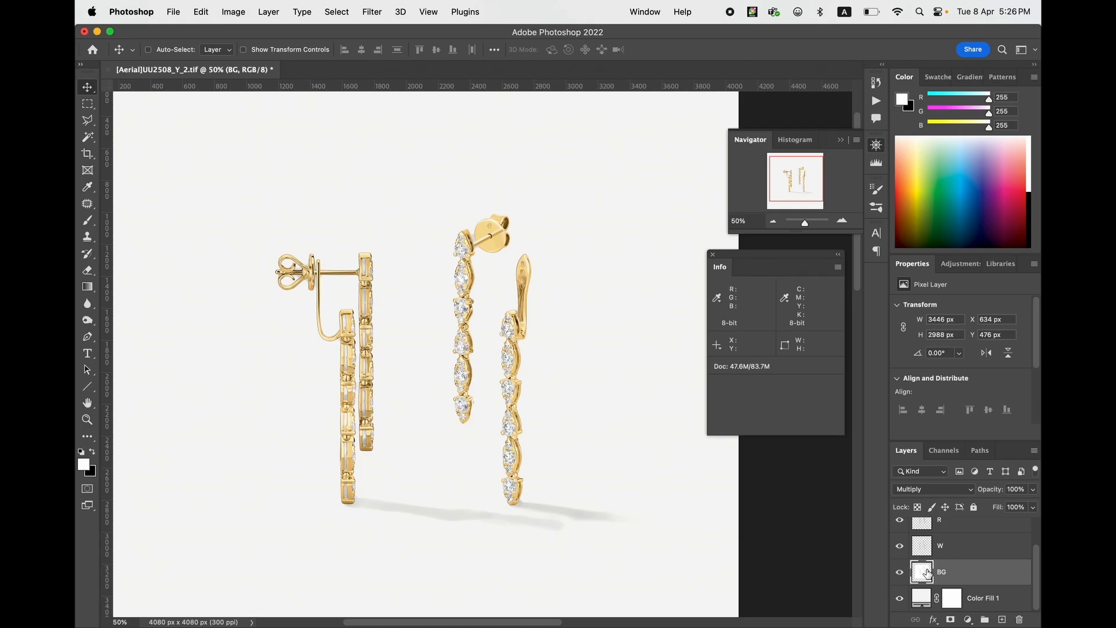
- In the UU2508 earring document, compare the image with the BG shadow layer hidden and shown
click(900, 573)
click(900, 574)
click(901, 576)
click(900, 574)
- Compare the earring image with the Color Fill 1 layer hidden and shown, ending with it shown and selected
click(900, 598)
click(901, 599)
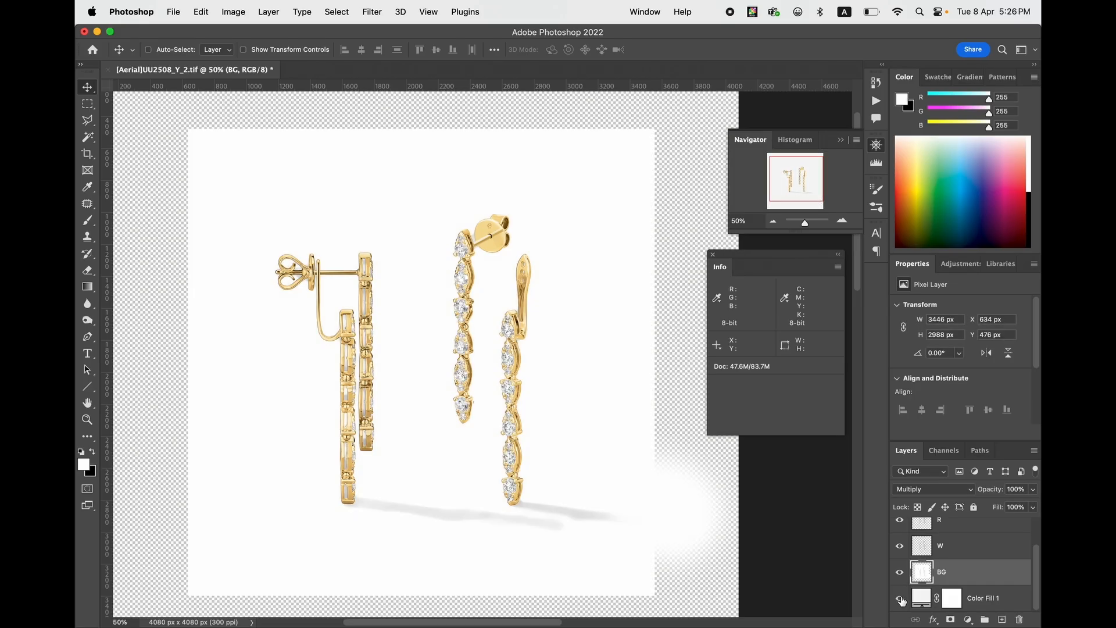
click(901, 601)
click(902, 601)
click(901, 600)
click(901, 600)
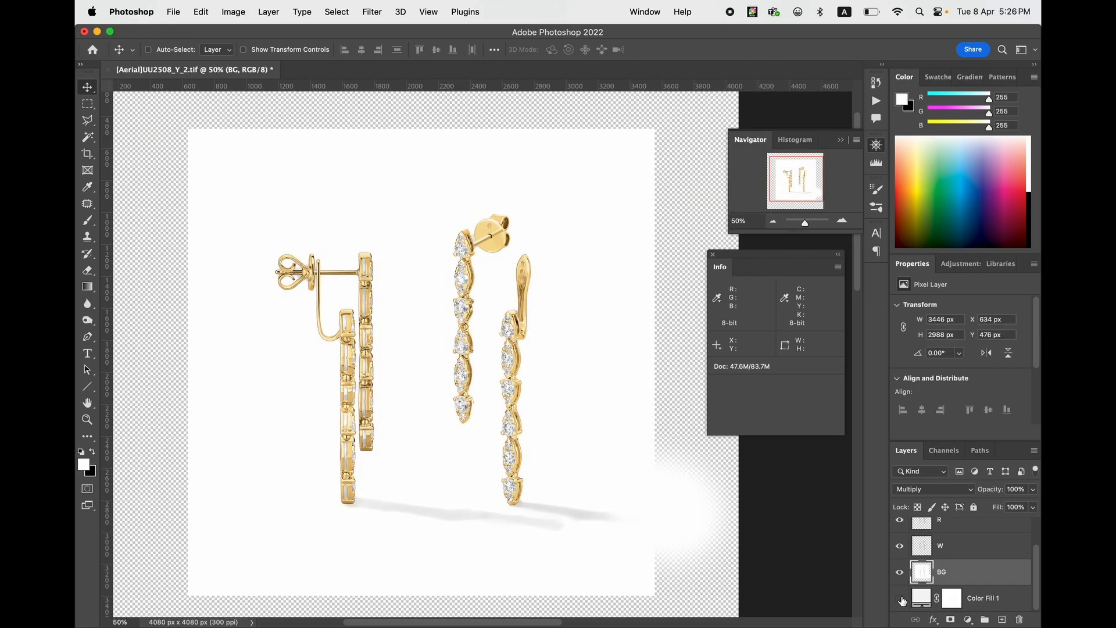
click(900, 600)
click(902, 601)
click(902, 600)
click(901, 600)
click(900, 599)
click(900, 599)
click(900, 599)
click(920, 599)
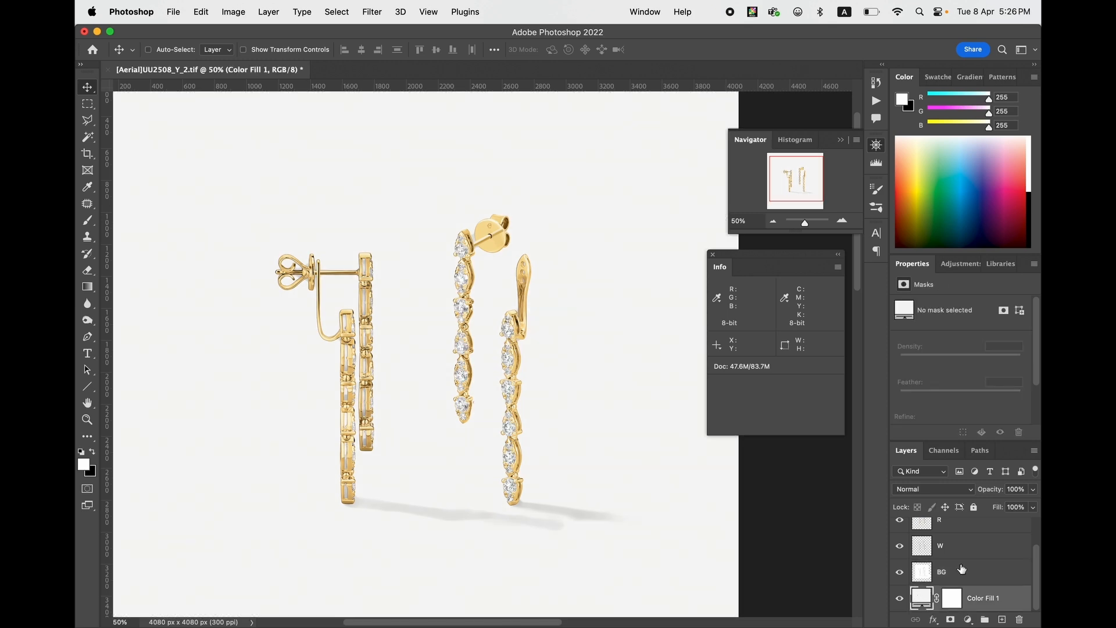
- Delete the R and W layers to leave only the yellow gold version above BG, and save the document
drag(1035, 555, 1034, 533)
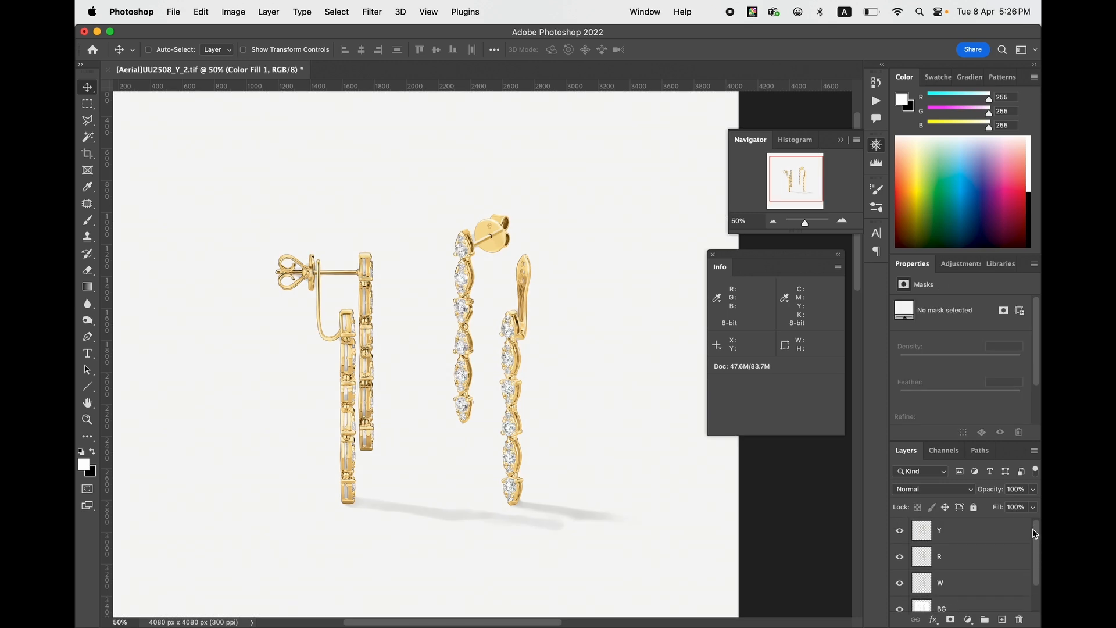
click(958, 536)
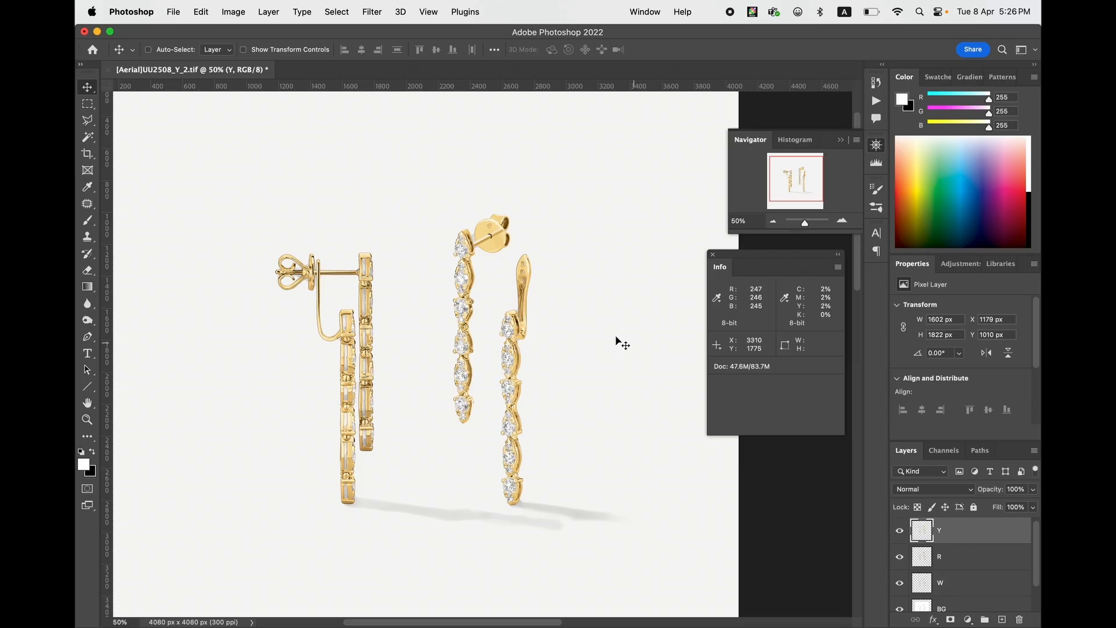
click(956, 557)
shift+click(959, 583)
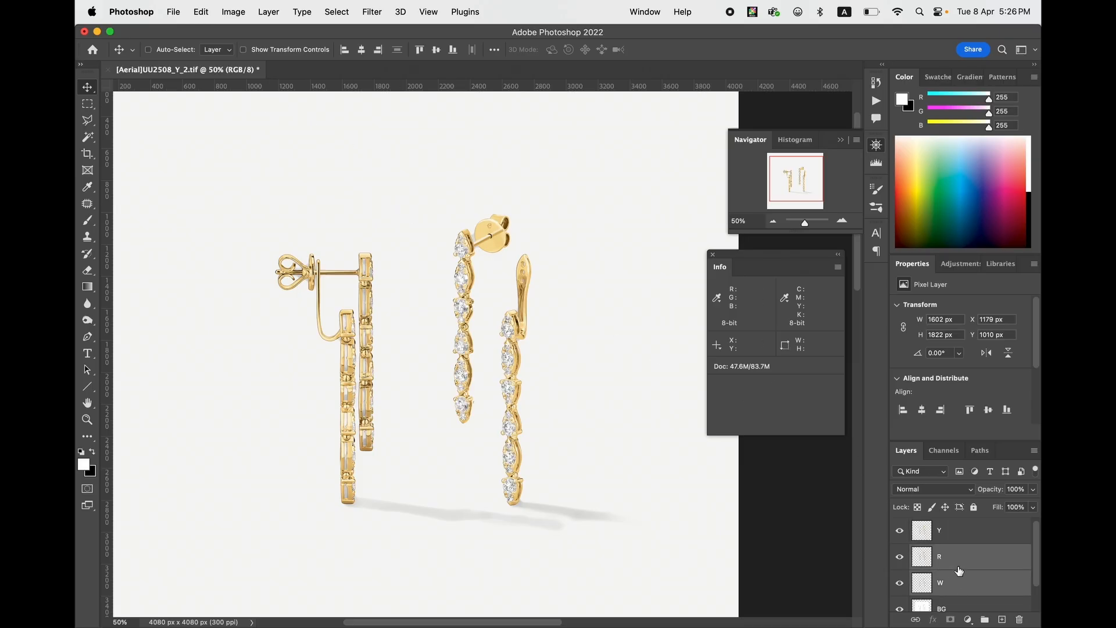
key(Delete)
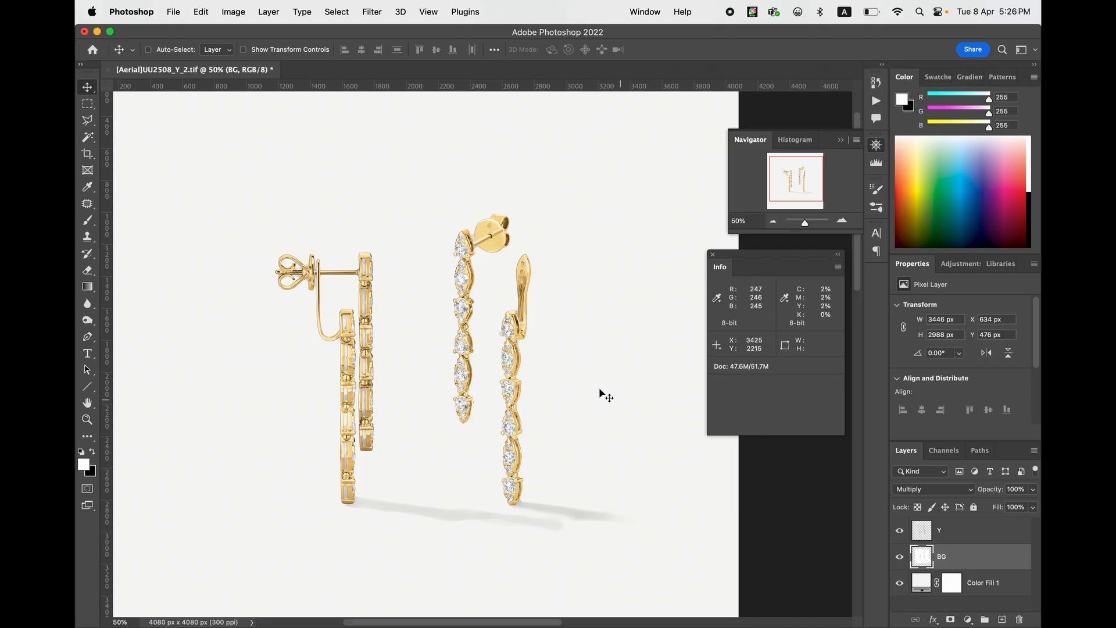
key(super+s)
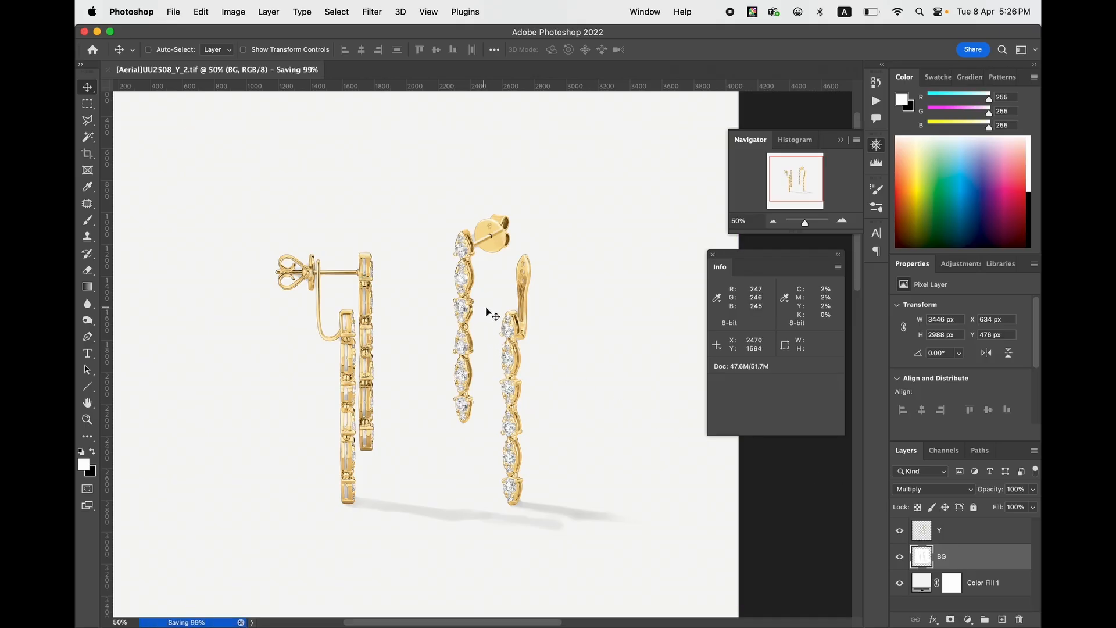
- Restore the R and W layers by returning to the history state before their deletion, and delete the Y layer
click(878, 84)
click(765, 299)
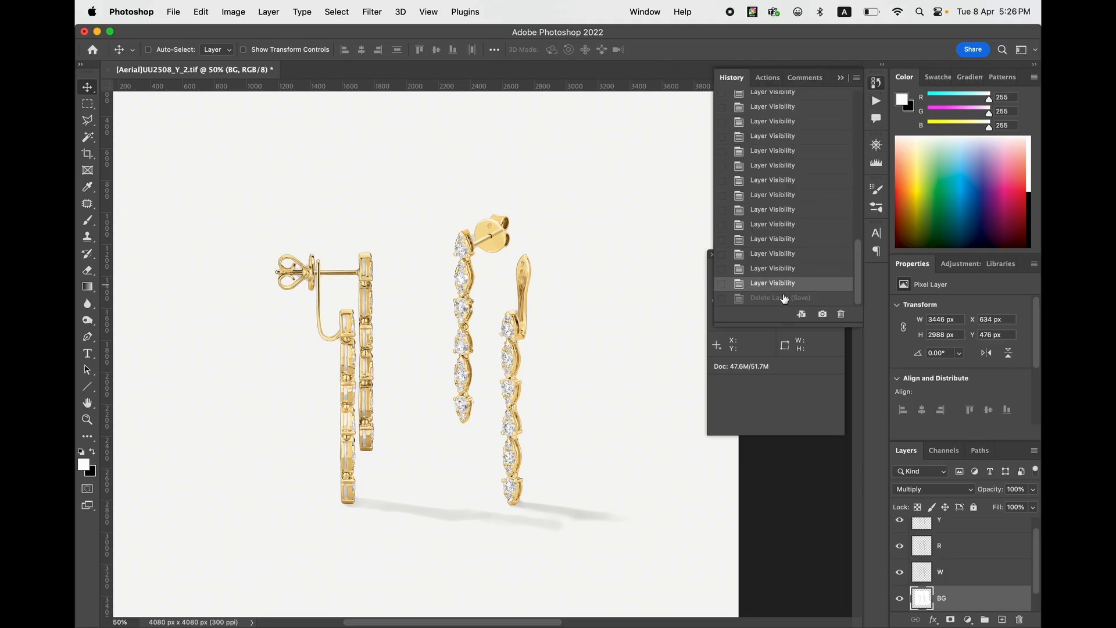
click(962, 529)
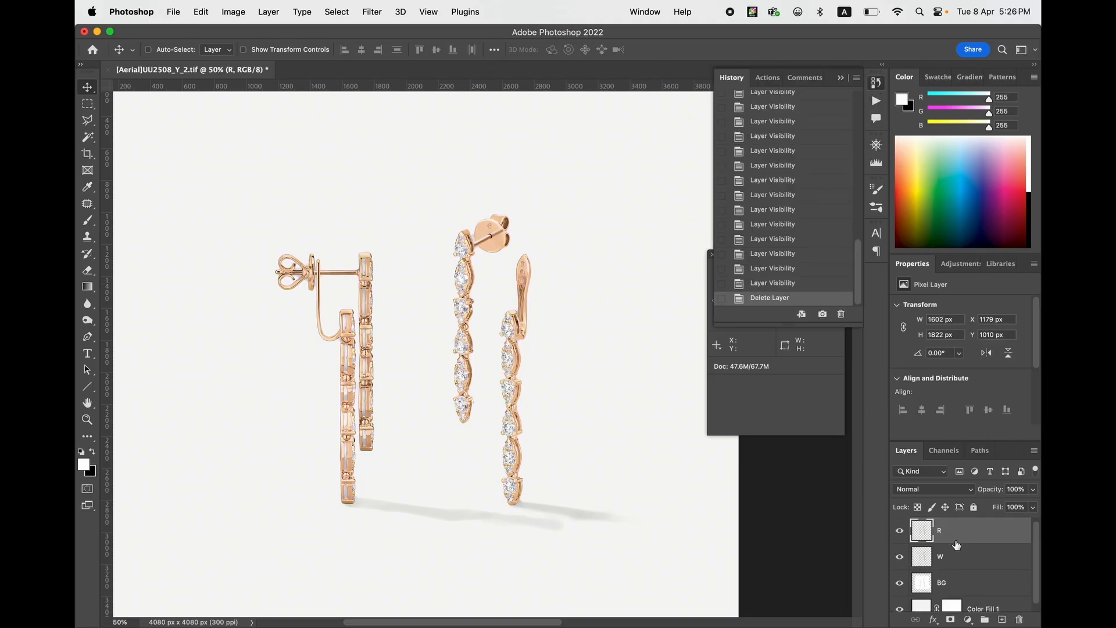
- Delete the W layer and save the document as [Aerial]UU2508_R_2.tif in the DONE folder, replacing the existing file
click(948, 557)
key(BackSpace)
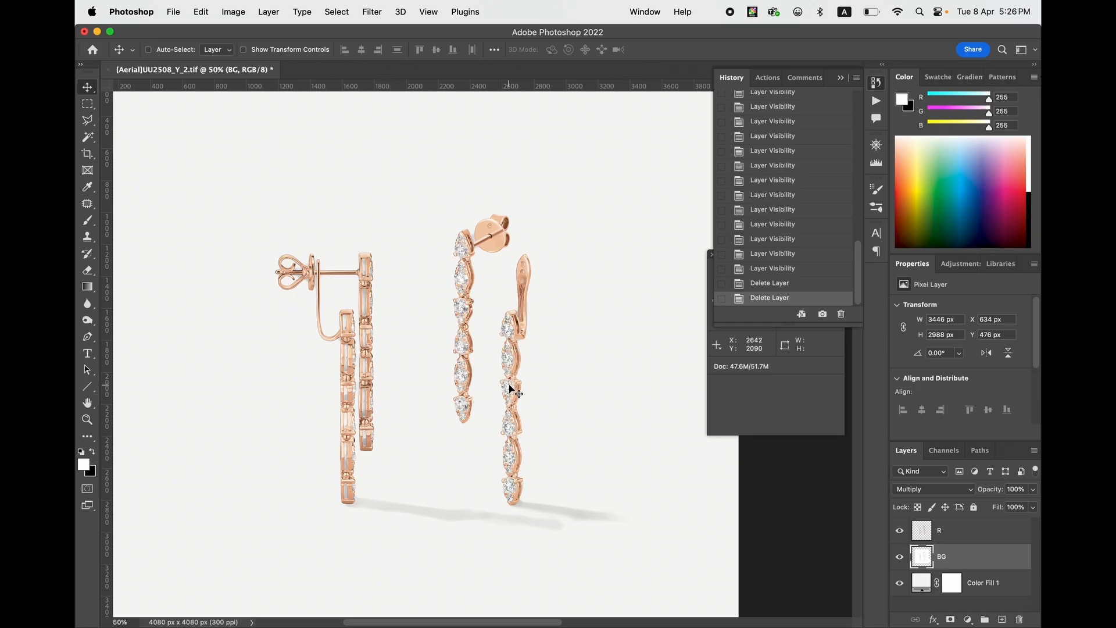
key(super+shift+s)
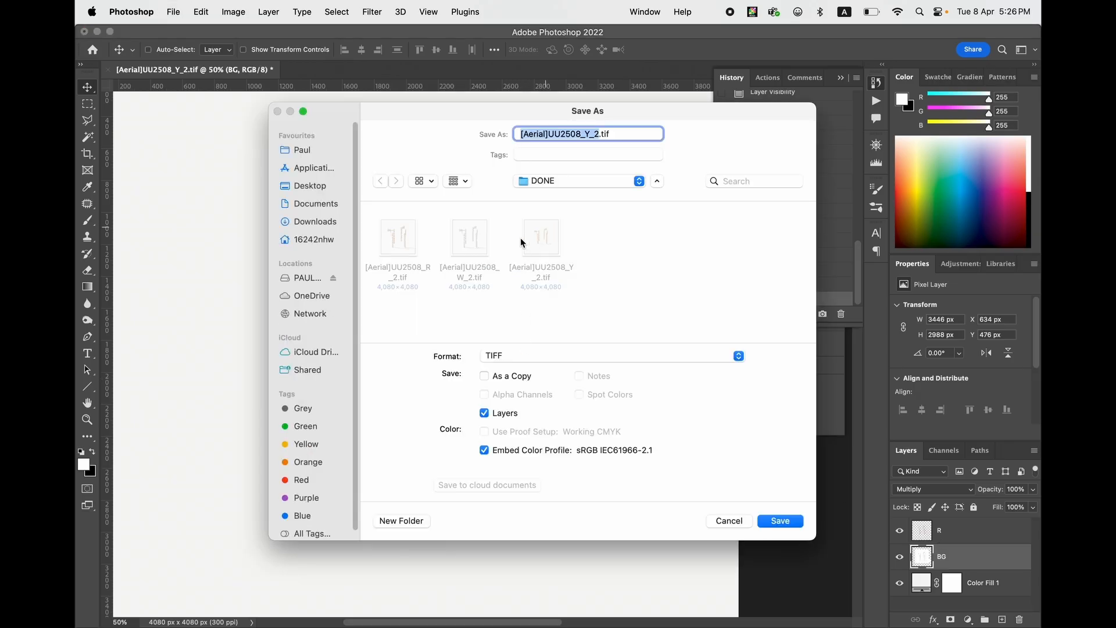
click(400, 249)
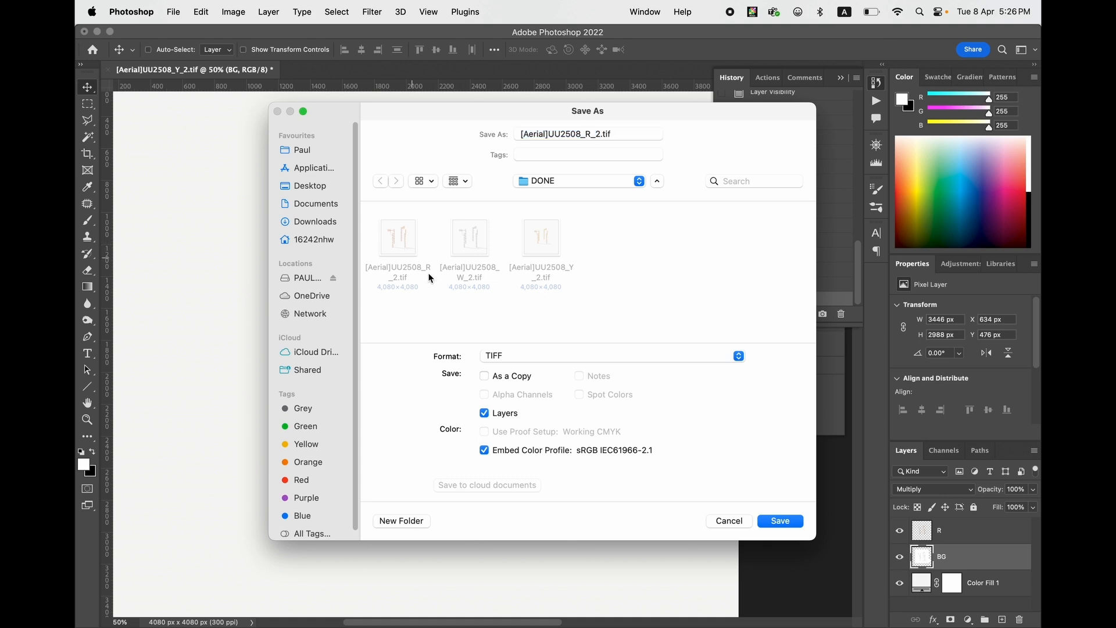
click(780, 520)
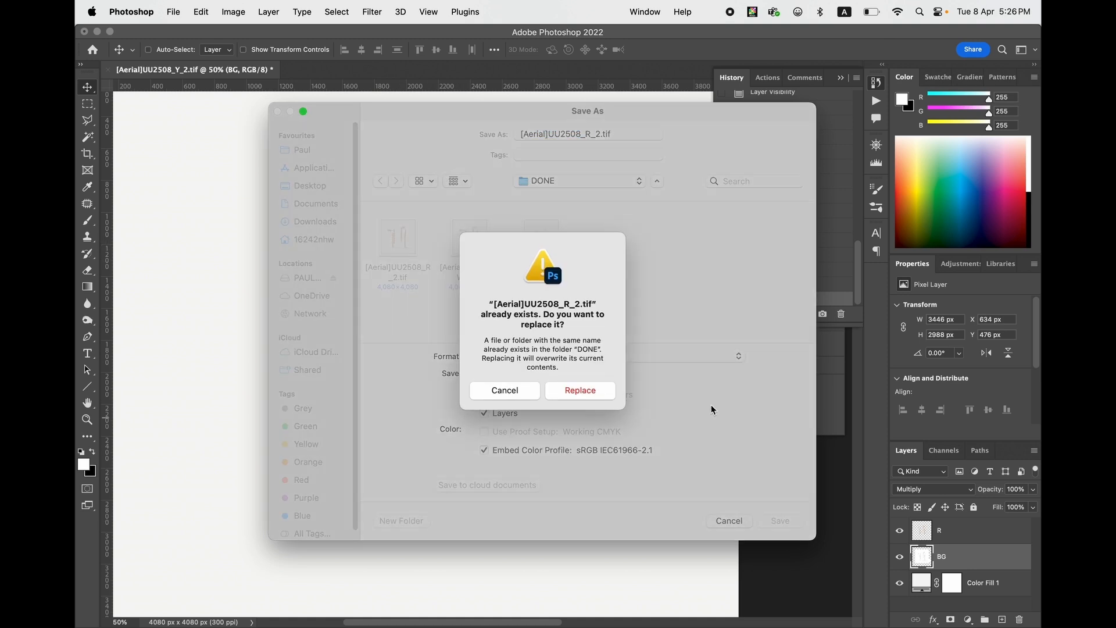
click(583, 395)
key(Return)
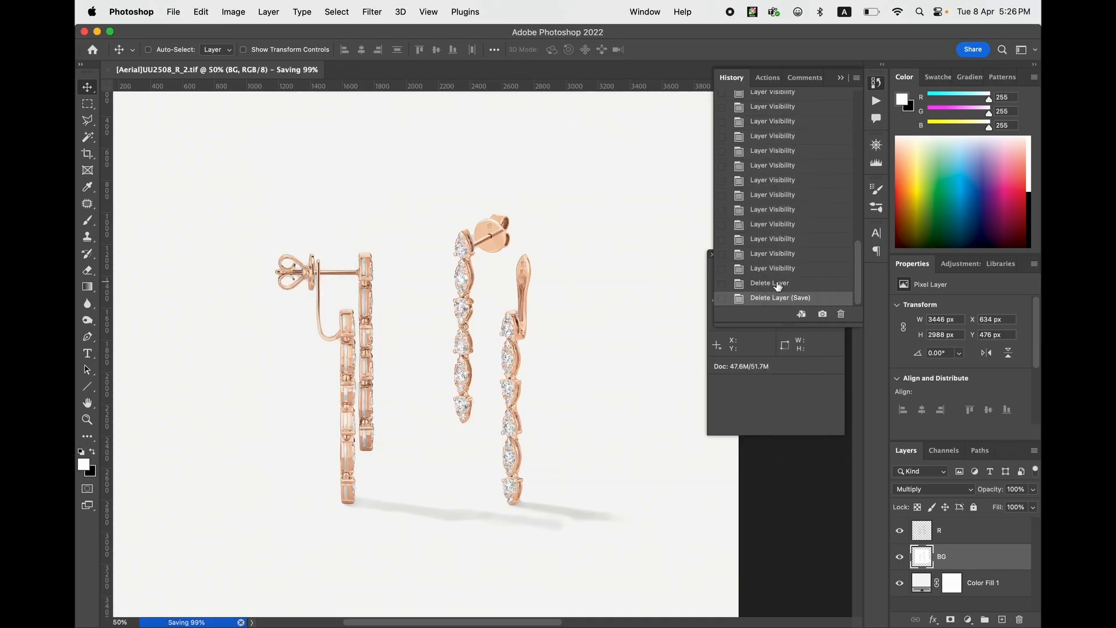
- Restore the W layer by returning to the history state before its deletion, and delete the R layer
click(777, 284)
key(Delete)
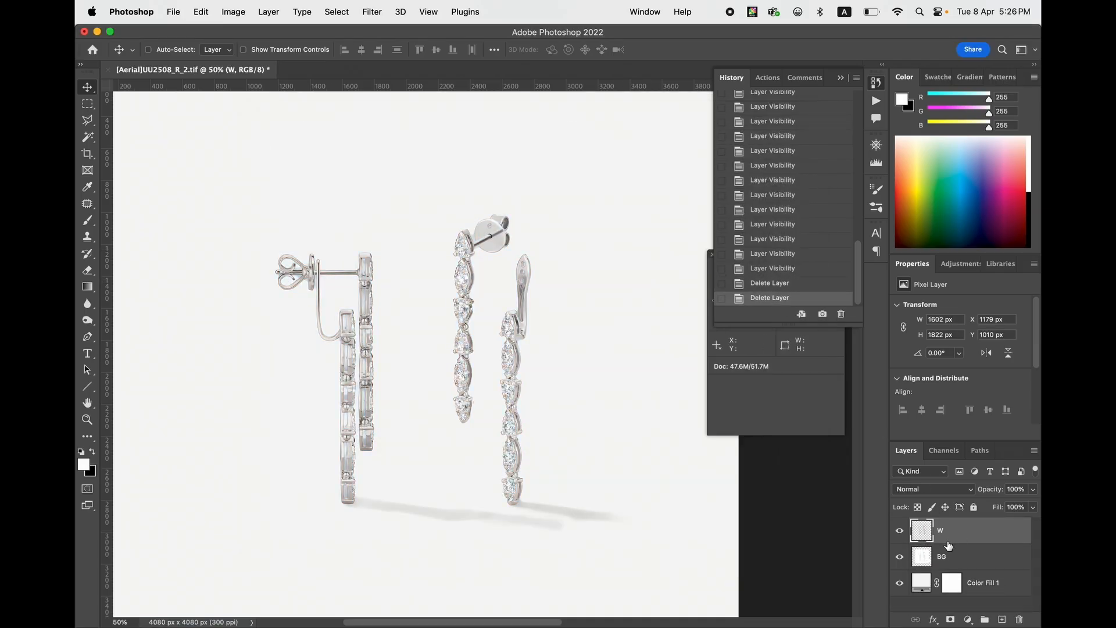
- Save the white gold version as [Aerial]UU2508_W_2.tif in the DONE folder, replacing the existing file and accepting TIFF options without image compression
key(super+s)
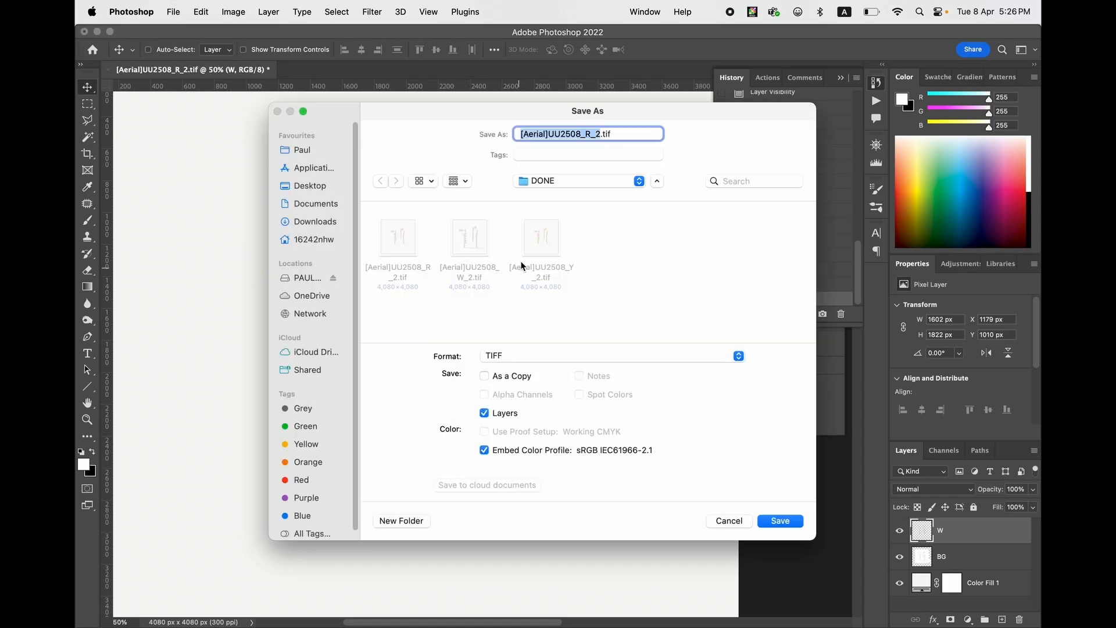
click(469, 244)
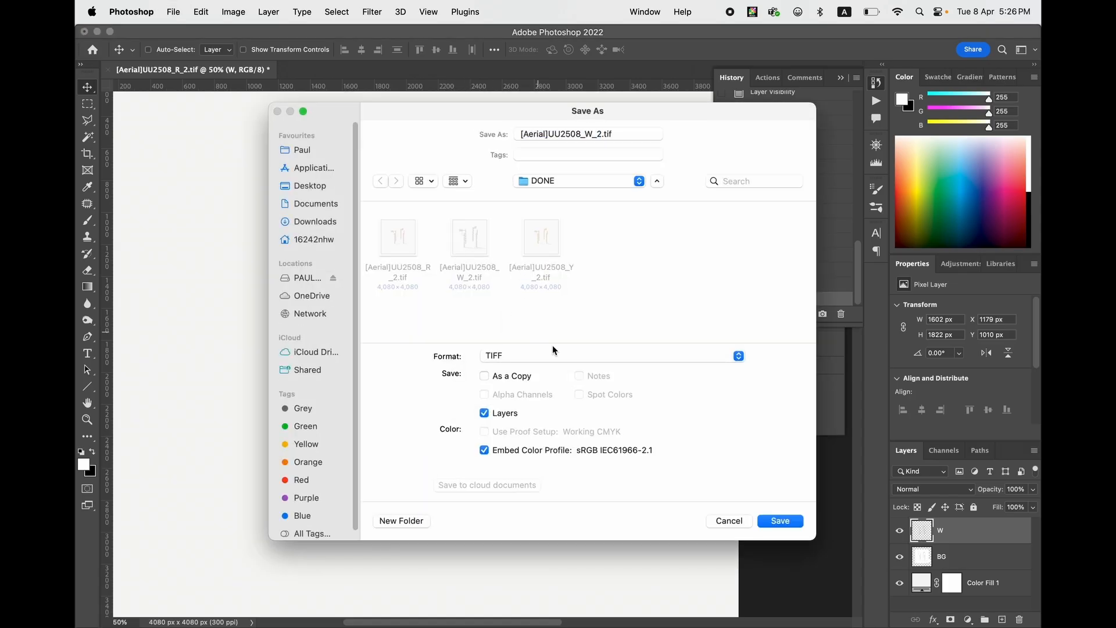
click(778, 520)
click(587, 391)
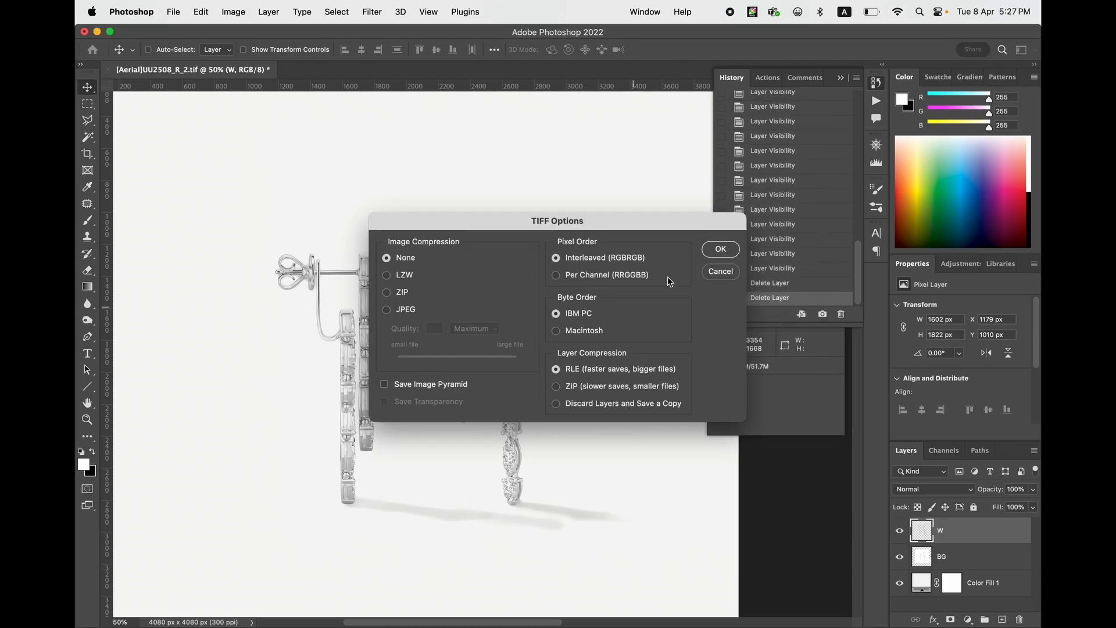
click(716, 246)
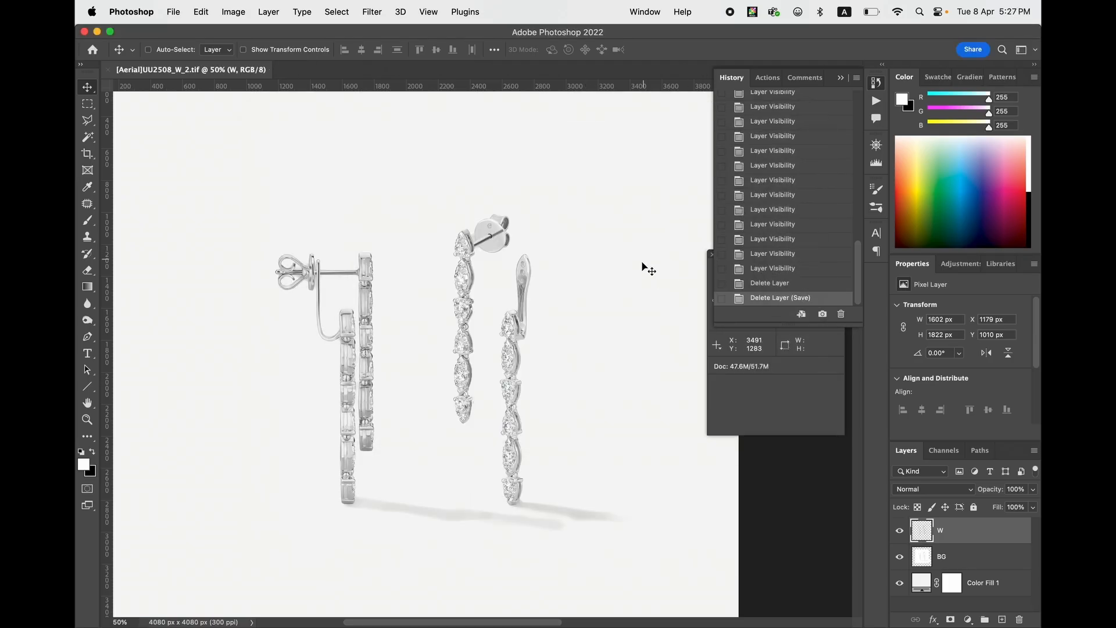
- Float the [Aerial]UU2508_R_2.tif document in its own window and dock it back behind the W document
key(super+minus)
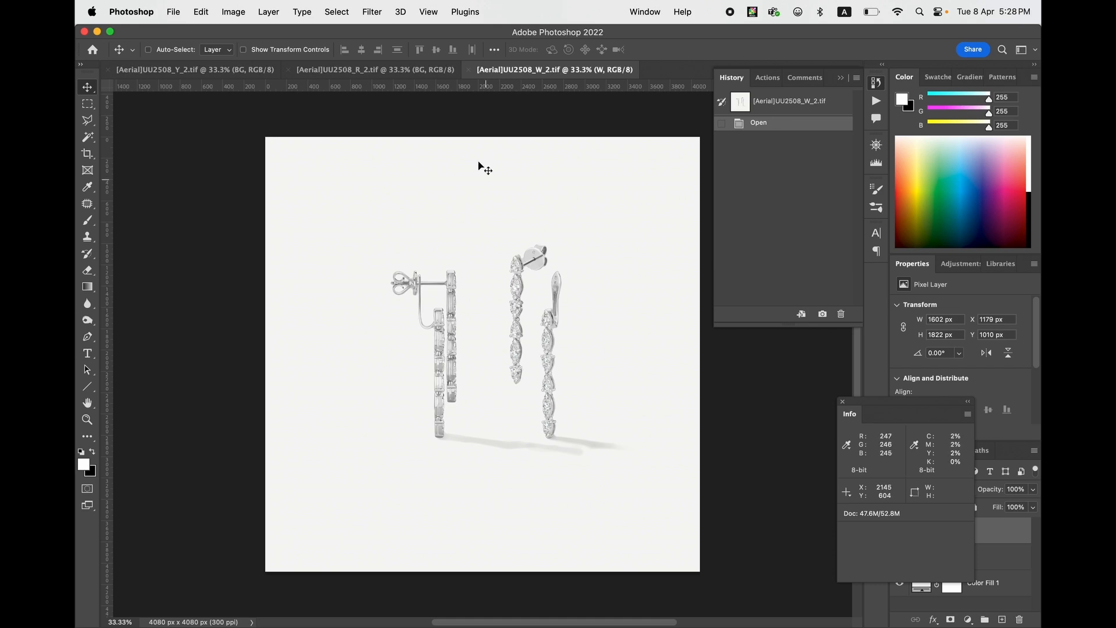
drag(408, 75, 437, 214)
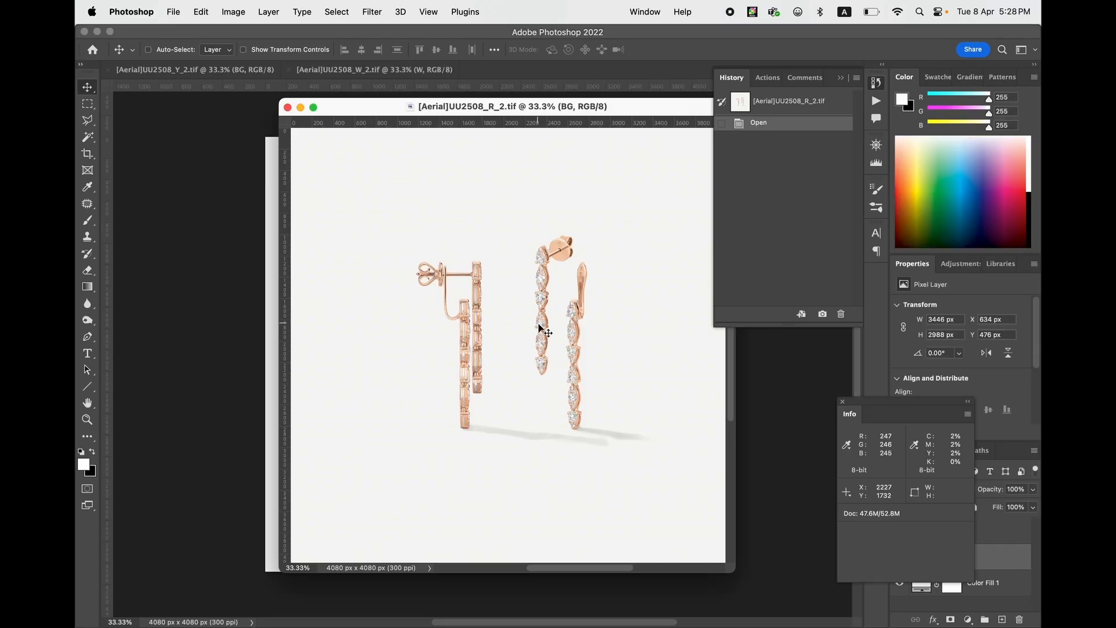
drag(531, 110, 531, 70)
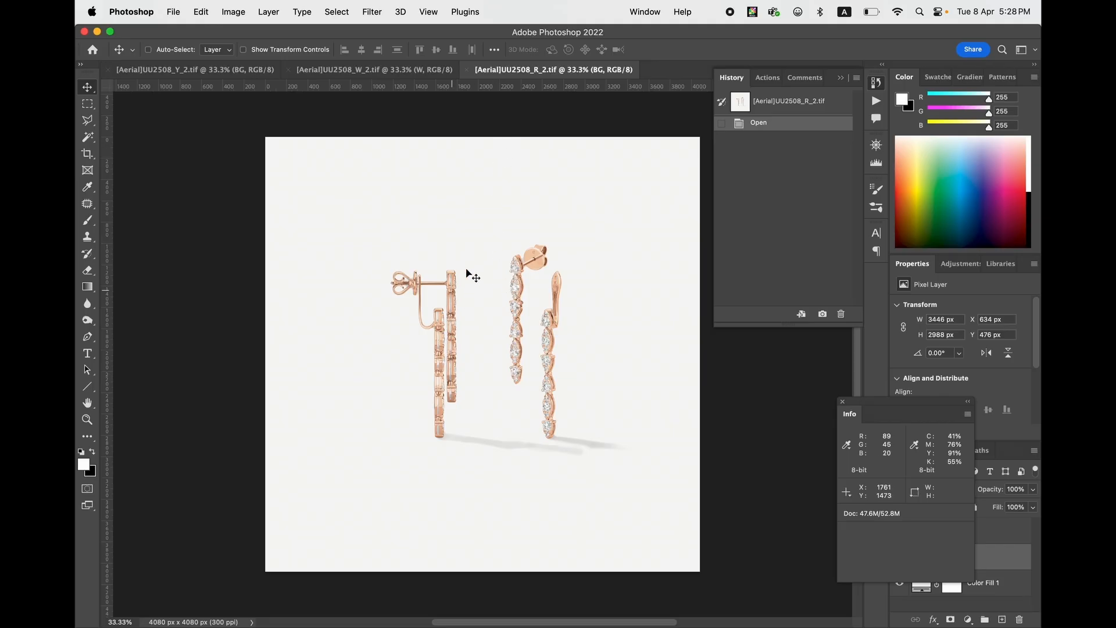
key(super+t)
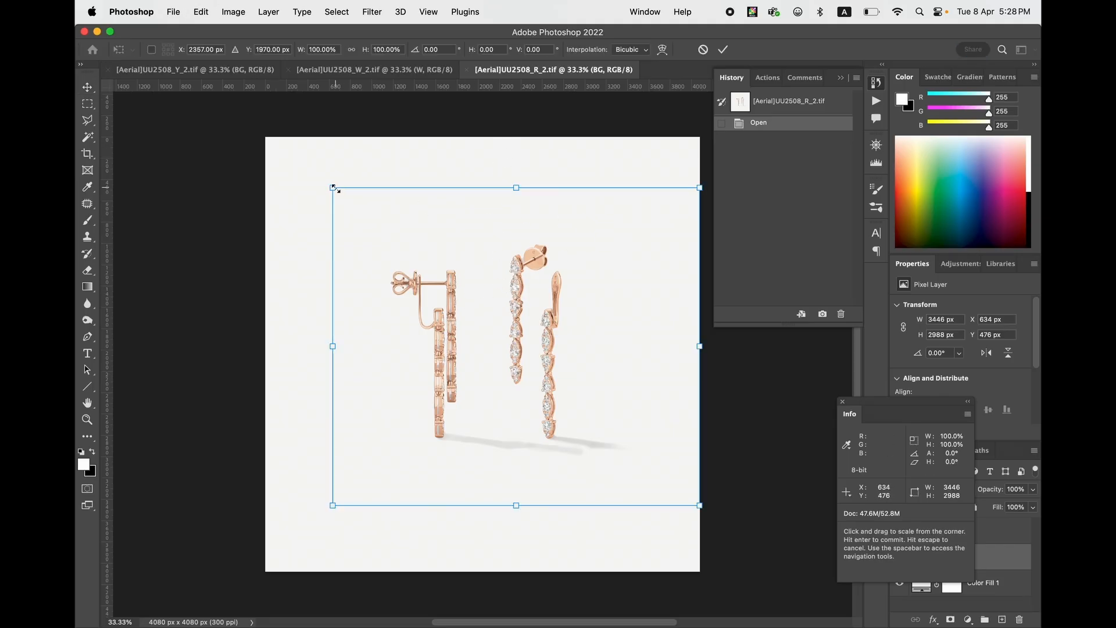
drag(333, 187, 343, 191)
key(Escape)
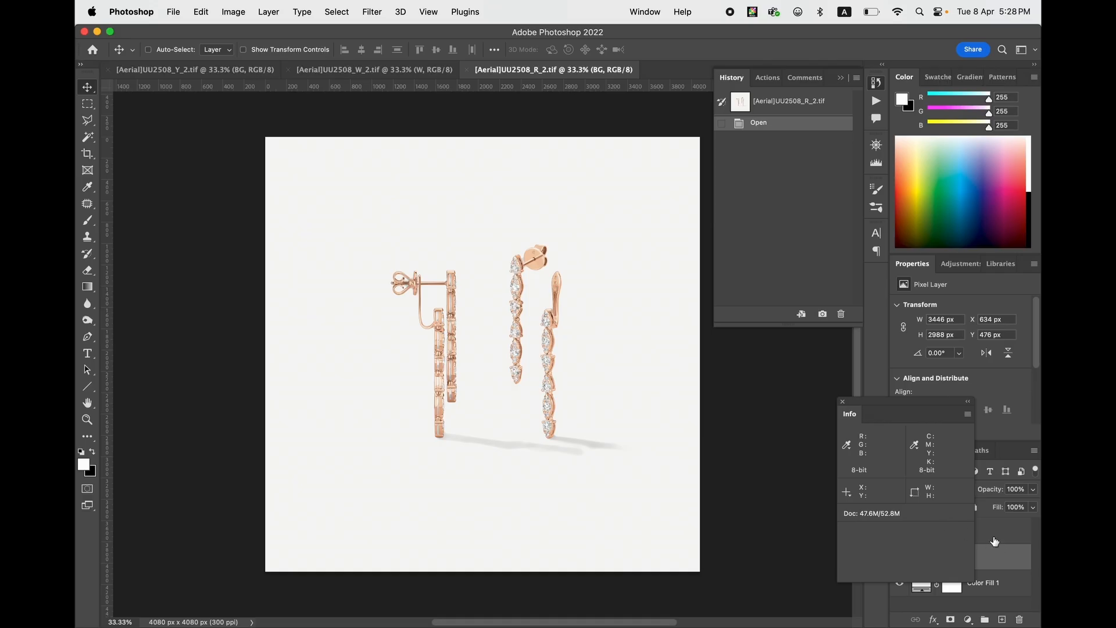
- Close the Info panel and scale the R and BG layers down together about their centre, with BG's bounds at about 3310 × 2870 px
click(842, 402)
click(976, 529)
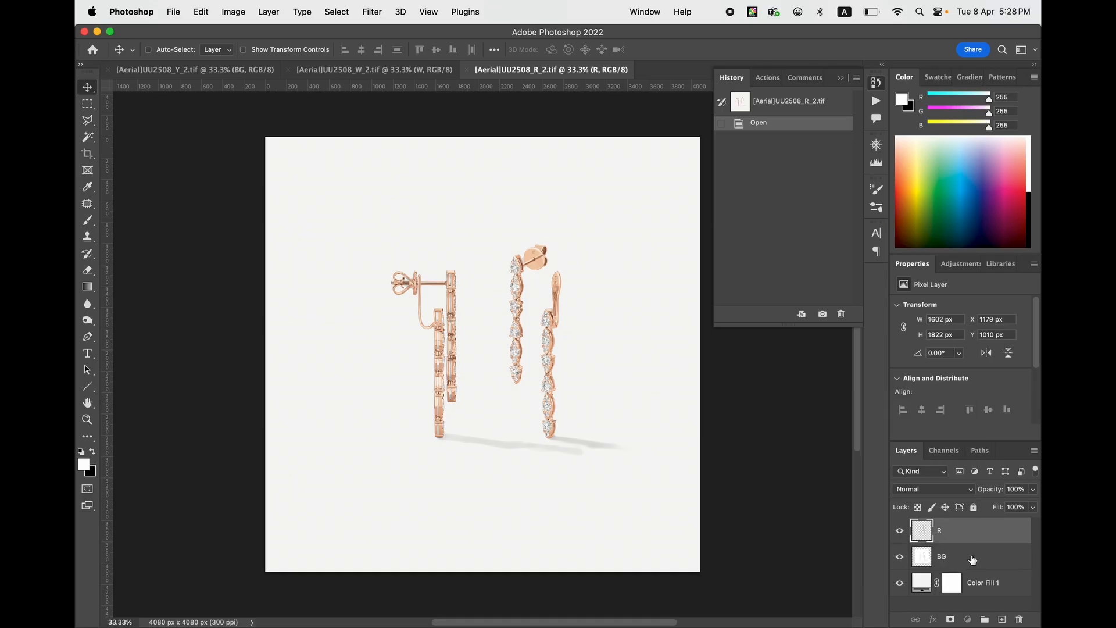
shift+click(971, 556)
key(super+t)
drag(699, 188, 687, 198)
key(Return)
- In [Aerial]UU2508_W_2.tif, scale the W and BG layers down together about their centre to about 94%
click(401, 70)
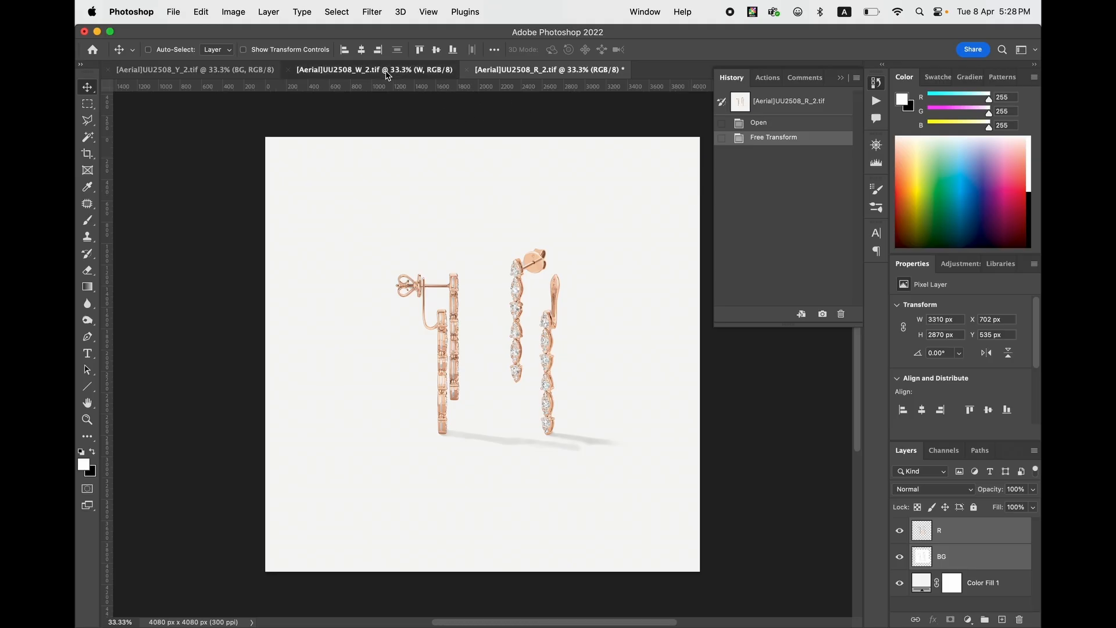
key(super+t)
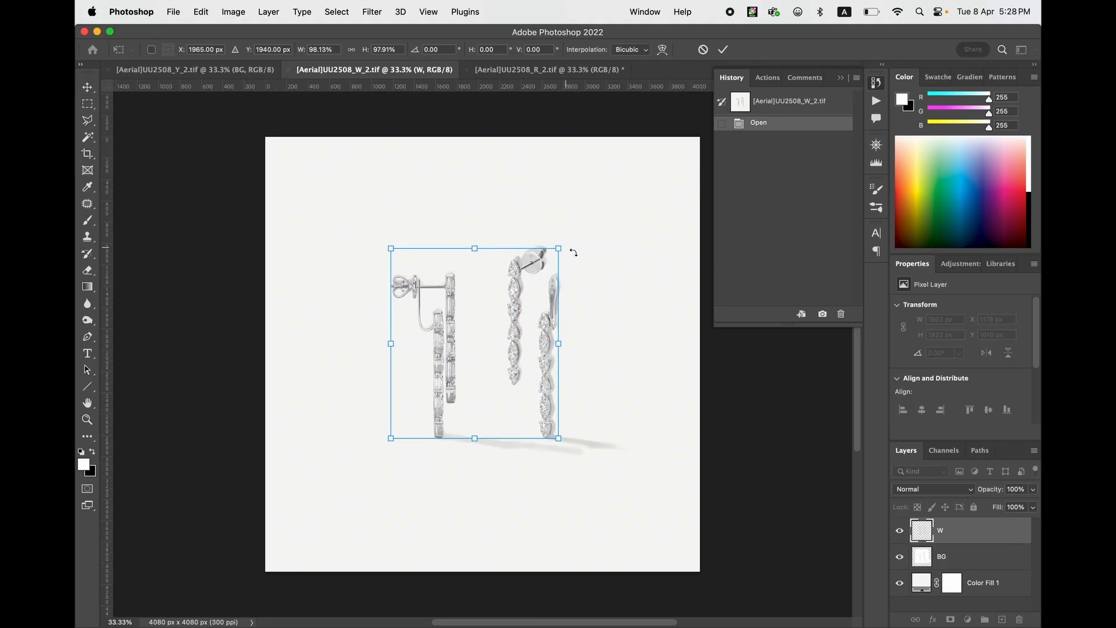
key(Escape)
shift+click(953, 556)
key(super+t)
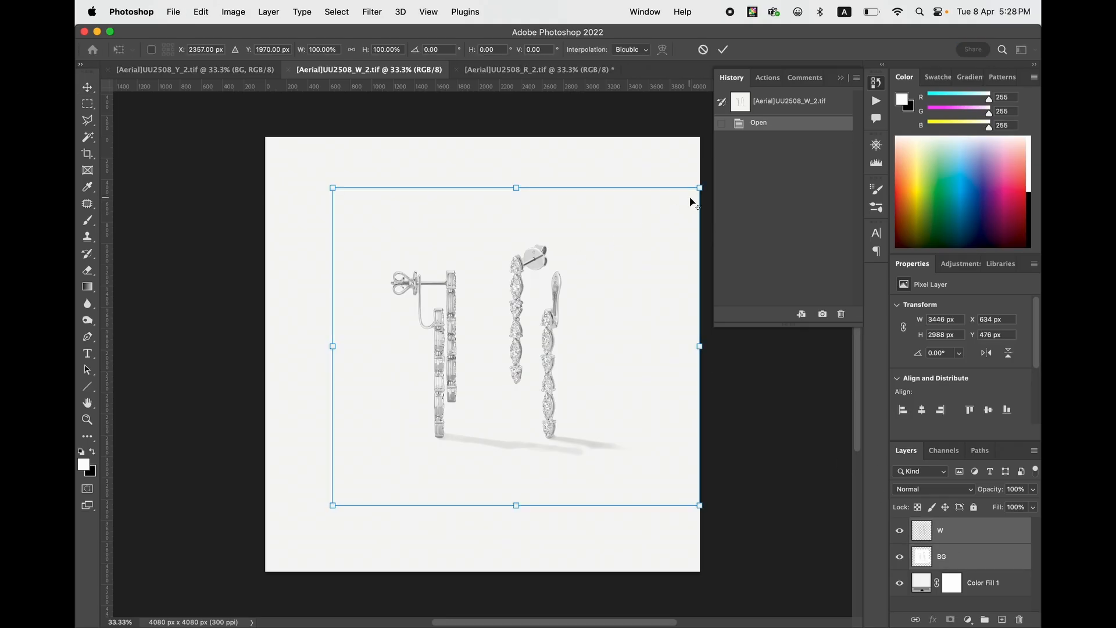
drag(698, 189, 680, 187)
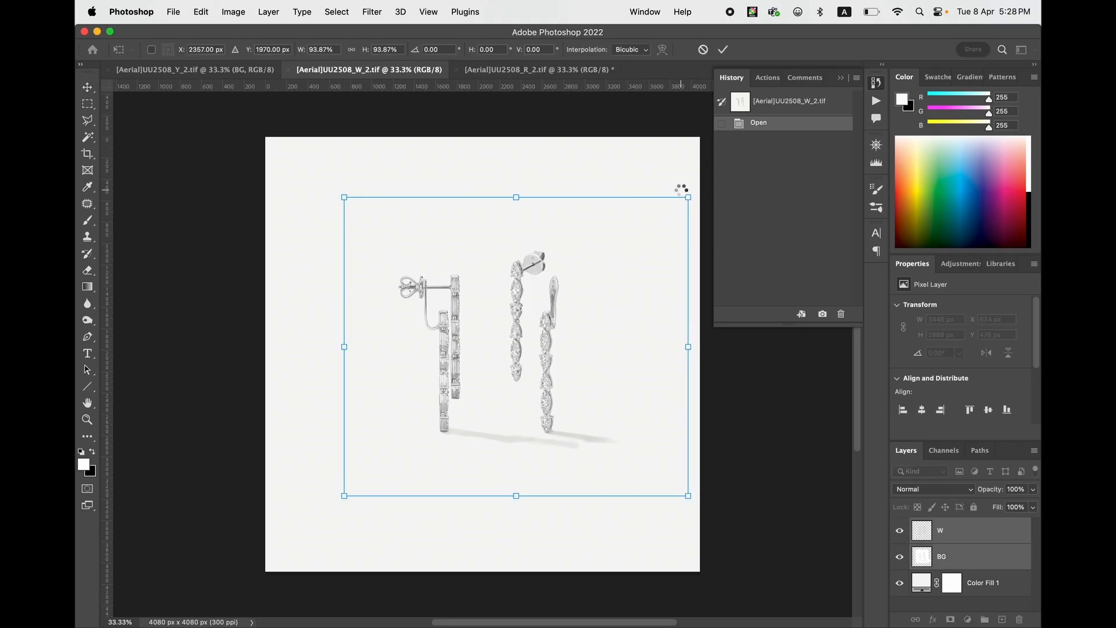
key(Return)
click(239, 70)
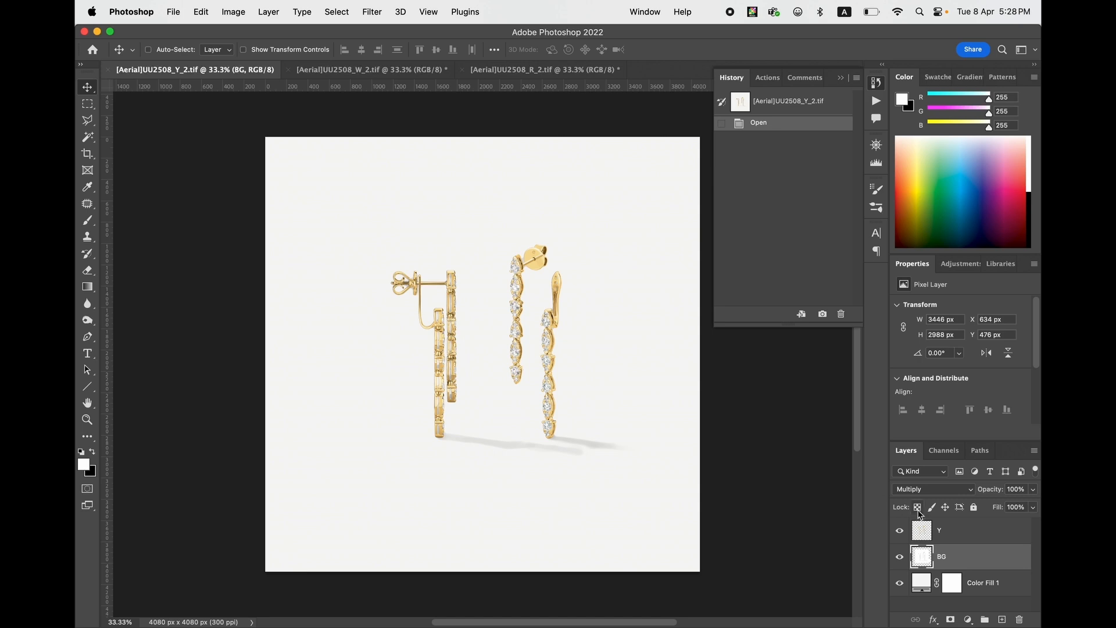
shift+click(941, 534)
key(super+t)
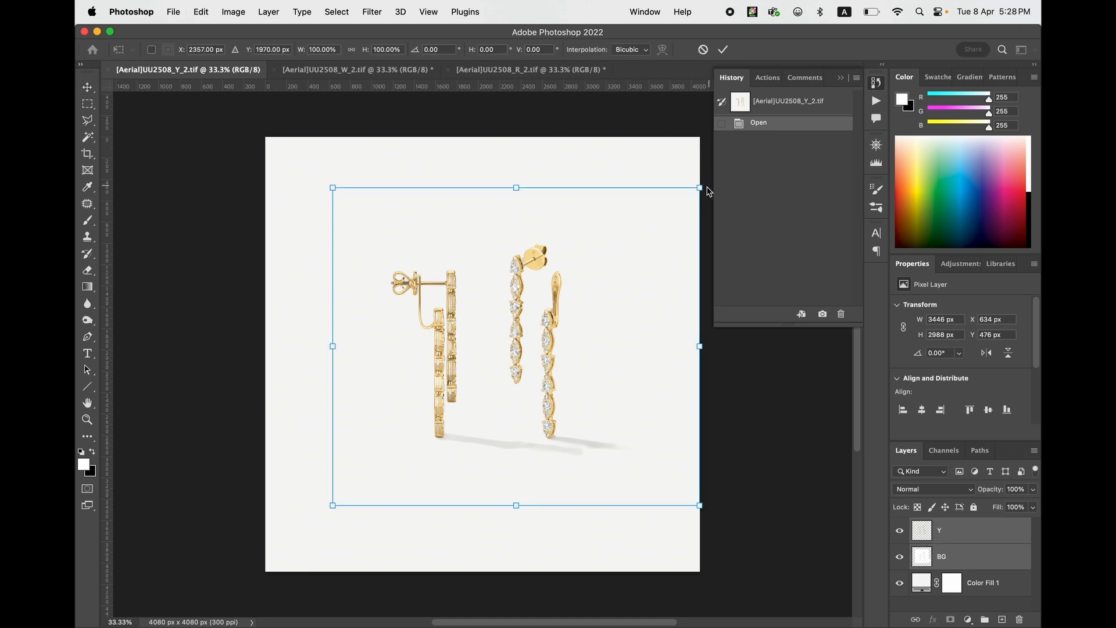
key(Escape)
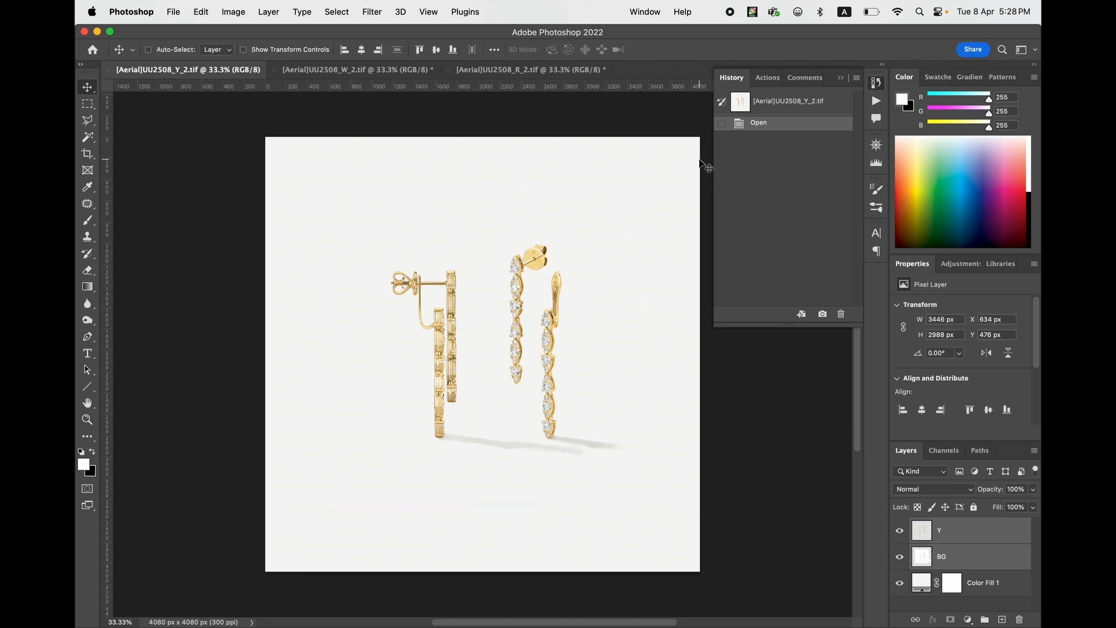
- Switch between the white, rose and yellow gold documents to compare the earrings' size and placement
click(401, 70)
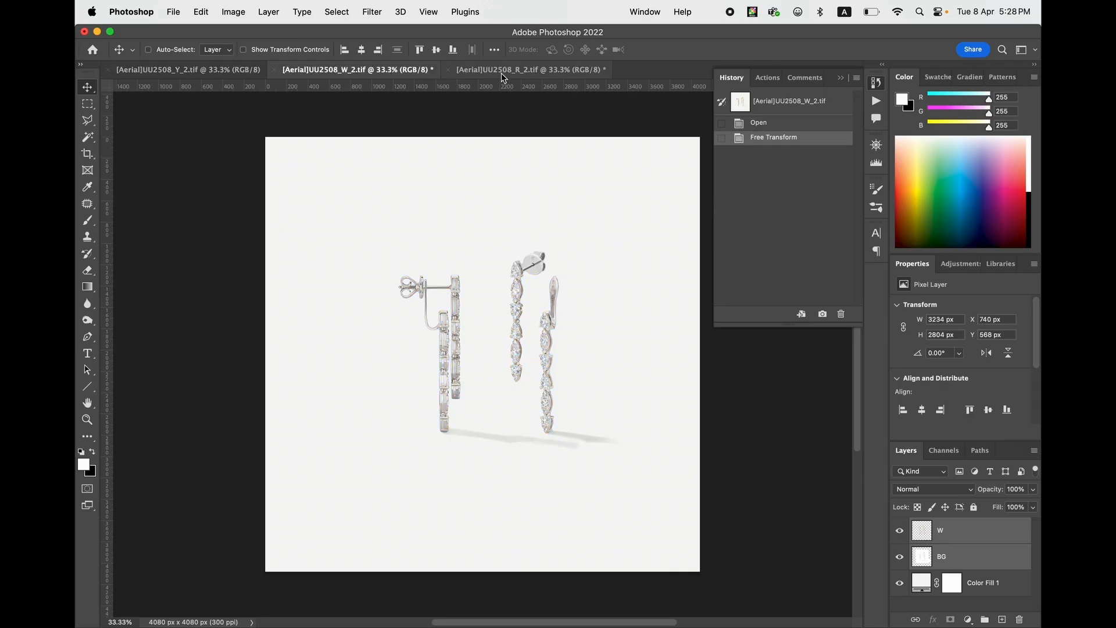
click(504, 73)
click(387, 72)
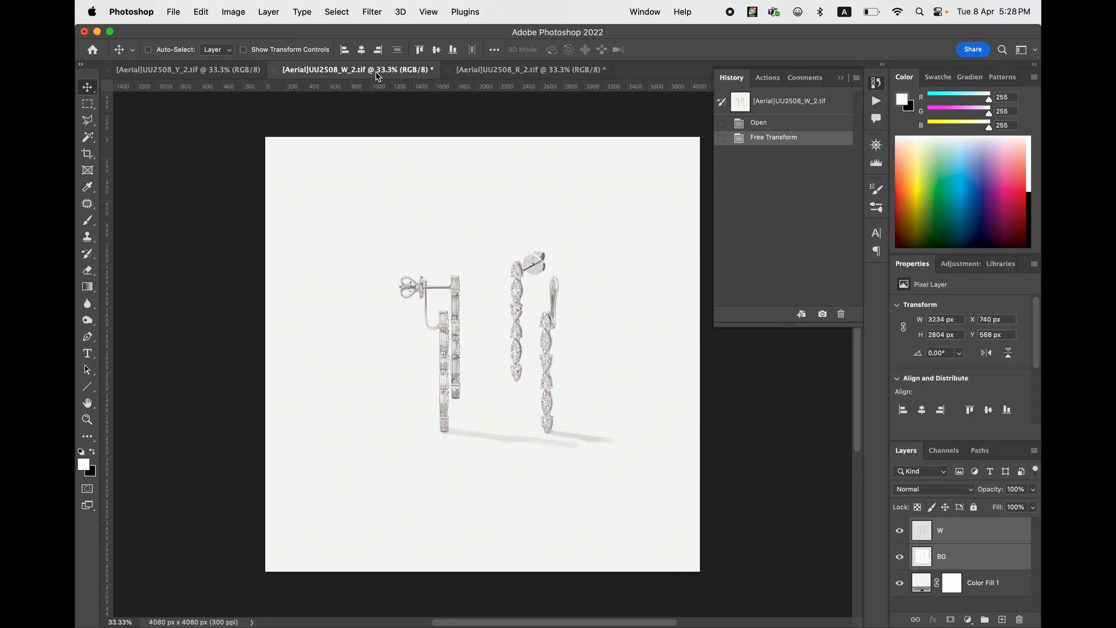
click(186, 70)
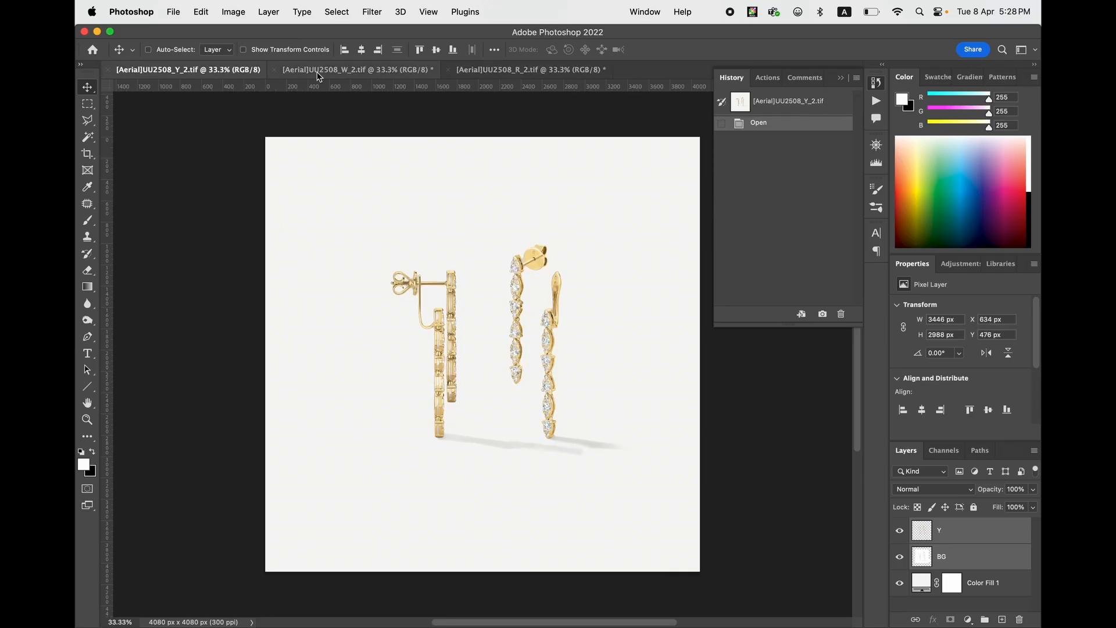
click(387, 71)
click(395, 74)
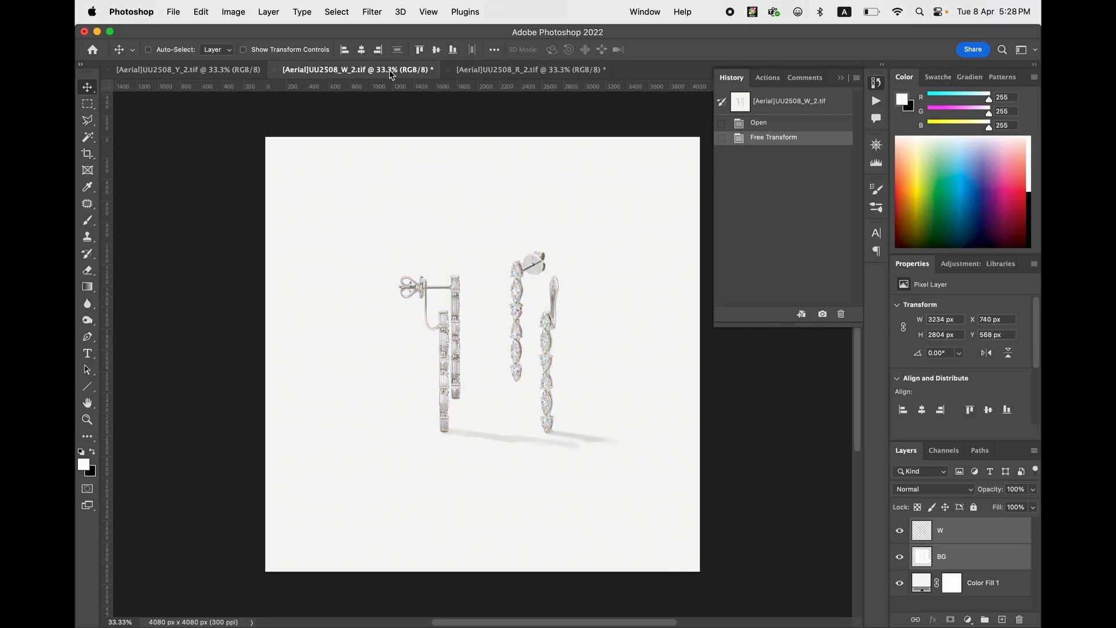